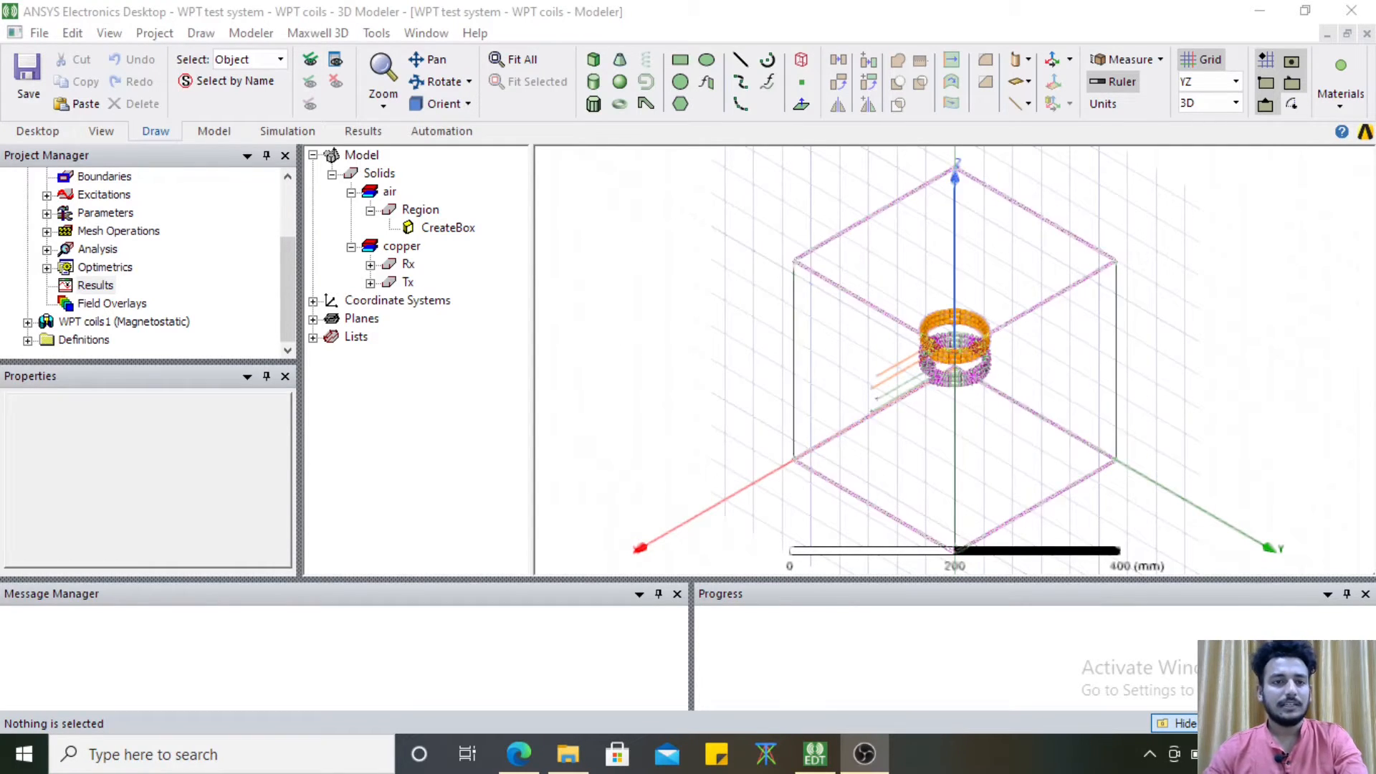
Review the sweep definitions, value table, general settings, calculations and options of ParametricSetup1 under Optimetrics
left_click(46, 267)
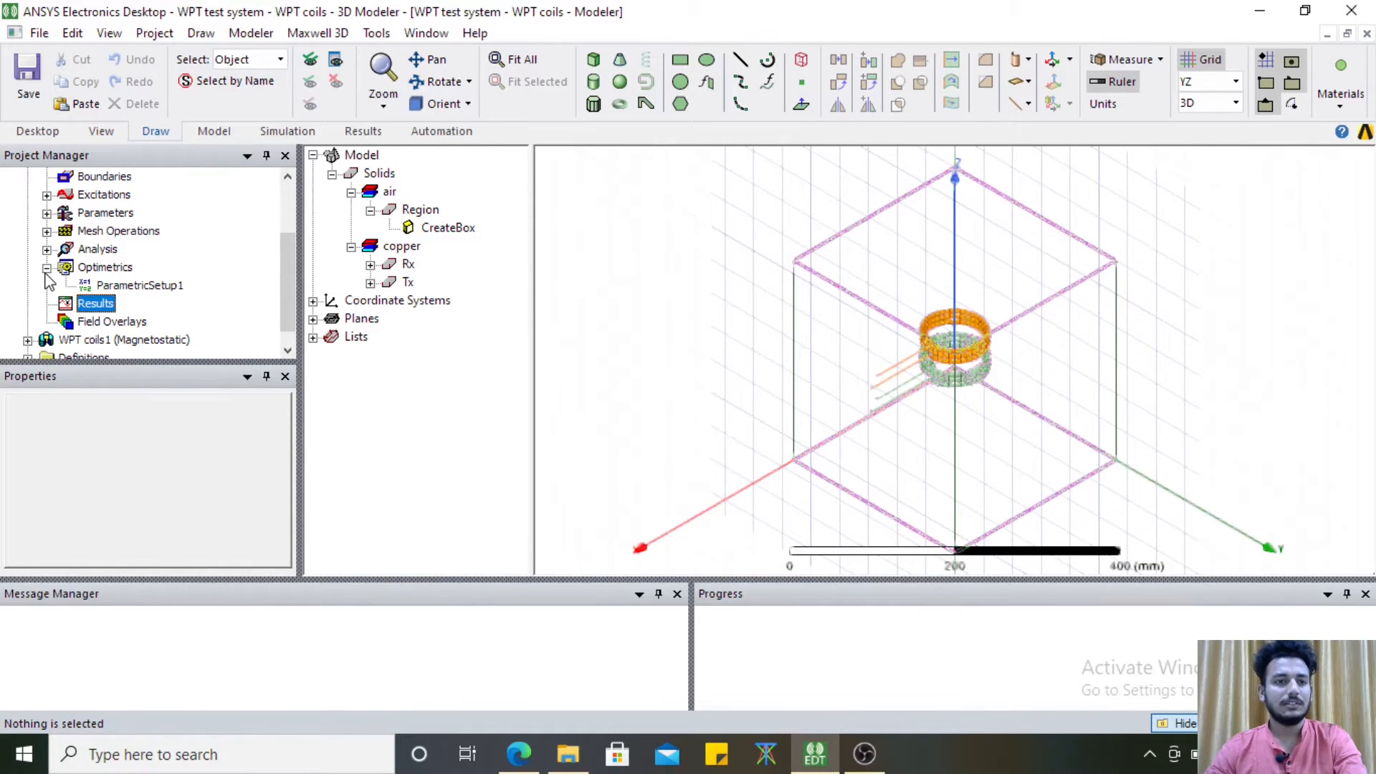
left_click(133, 286)
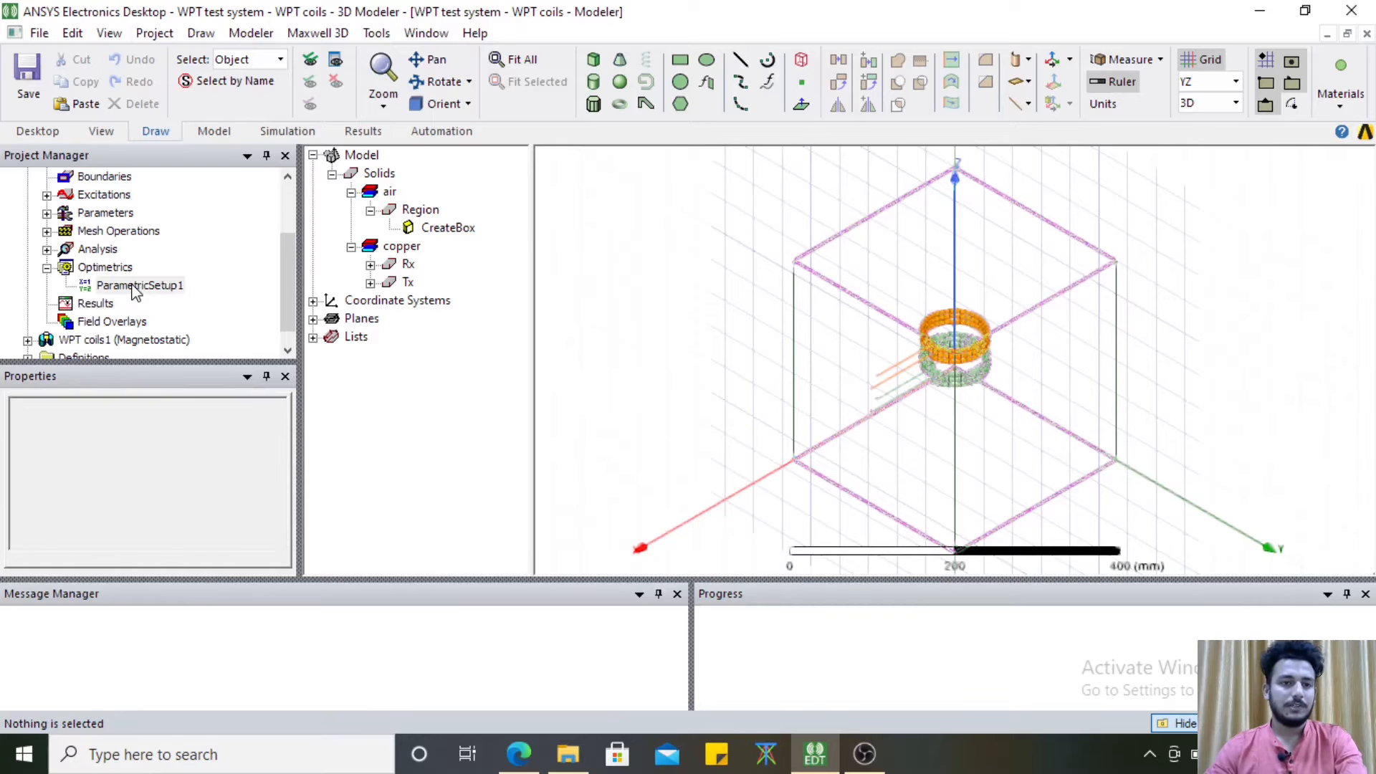
double_click(132, 286)
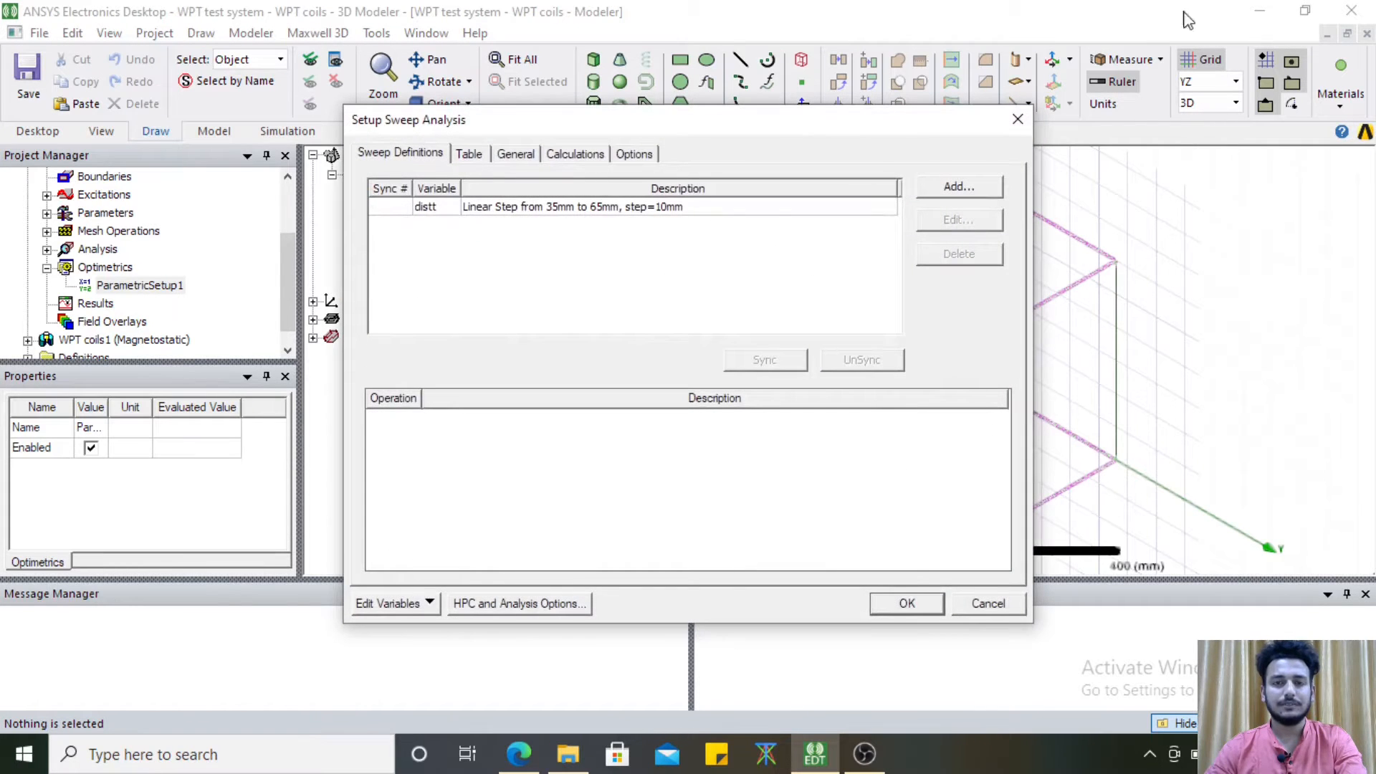
left_click(470, 154)
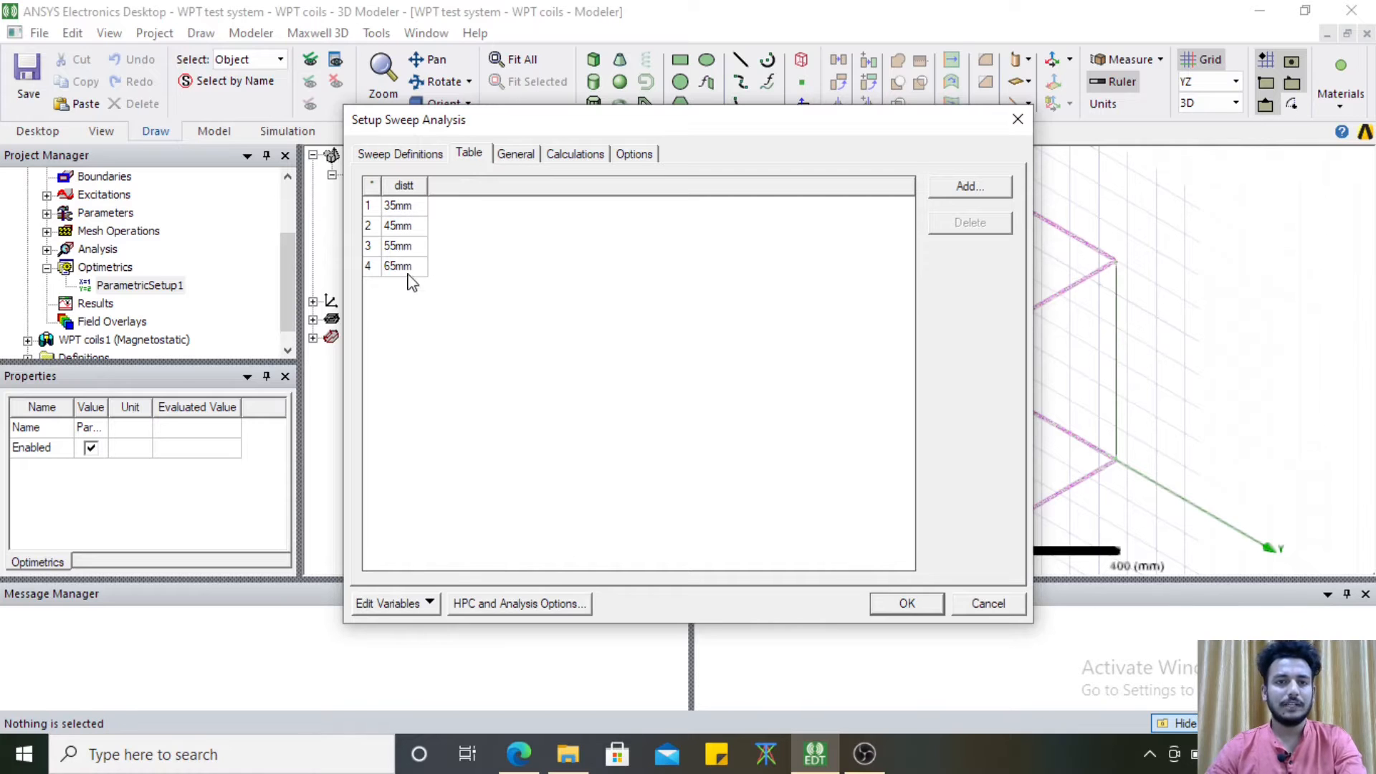
left_click(513, 155)
left_click(570, 155)
left_click(632, 154)
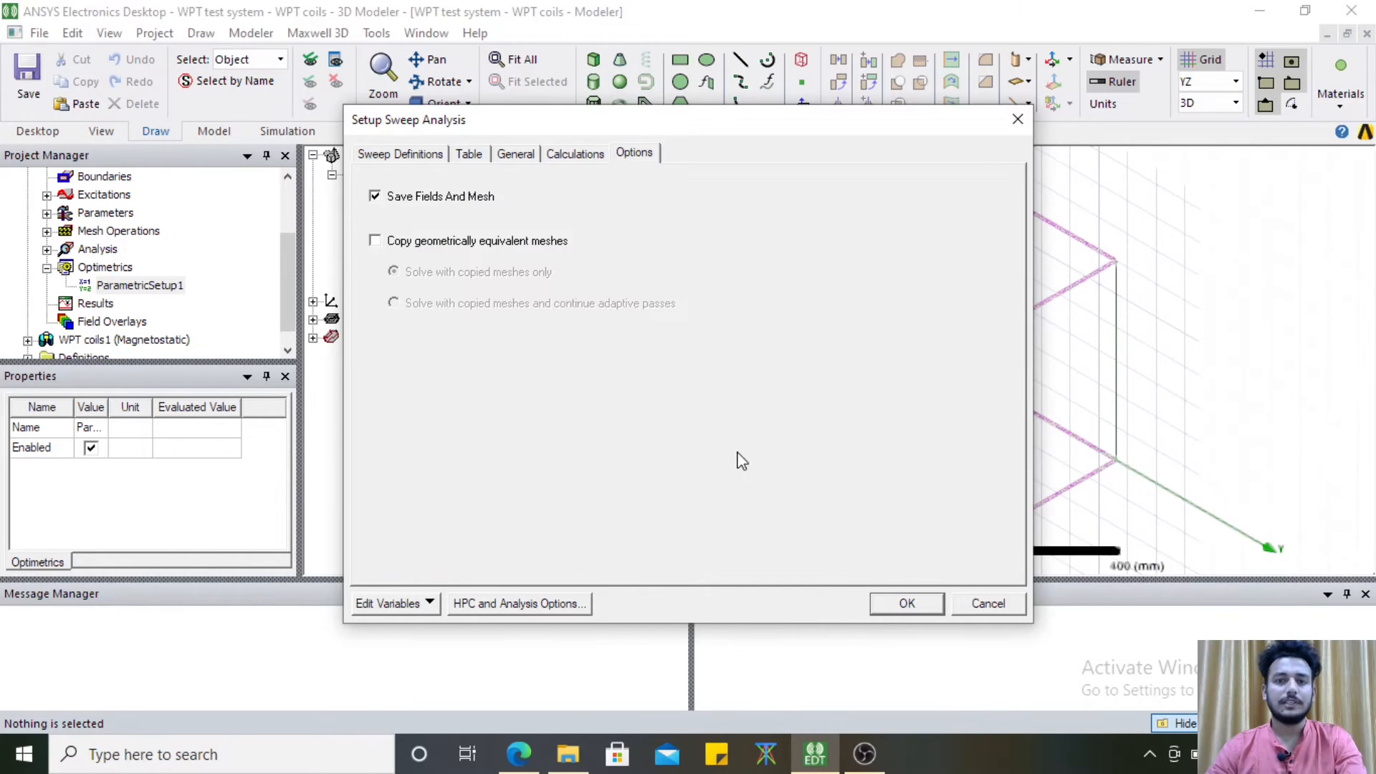
left_click(902, 603)
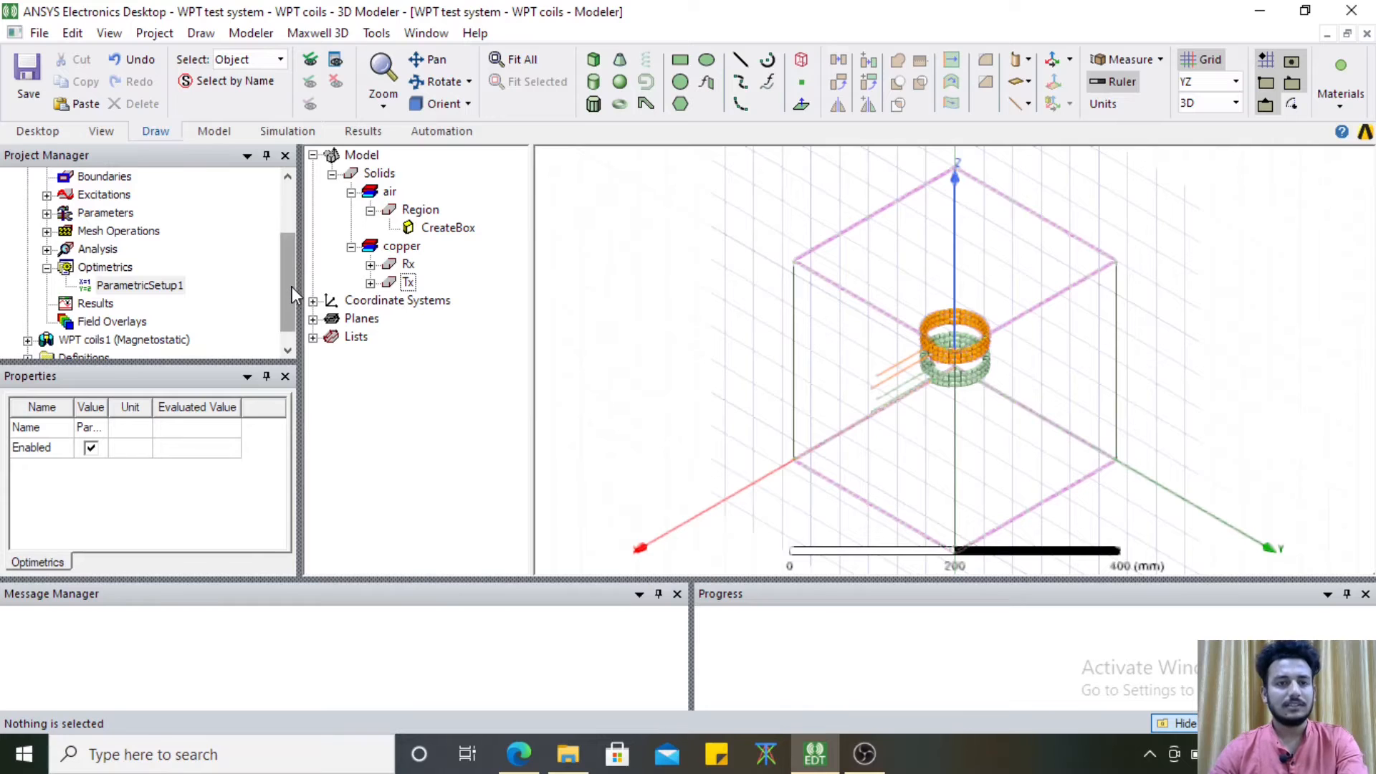
Run the validation check on the WPT coils design and close its report
left_click_drag(291, 287, 291, 277)
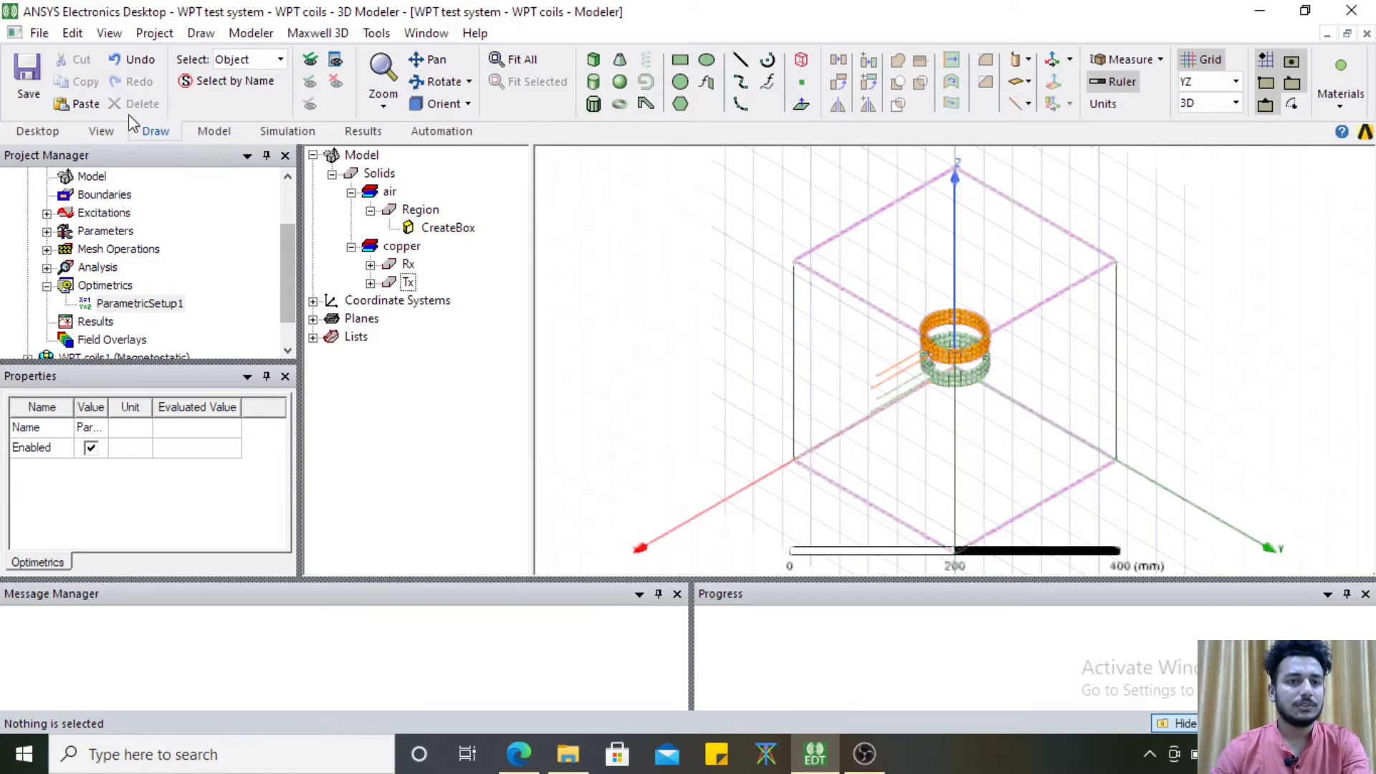
left_click(213, 130)
left_click(286, 132)
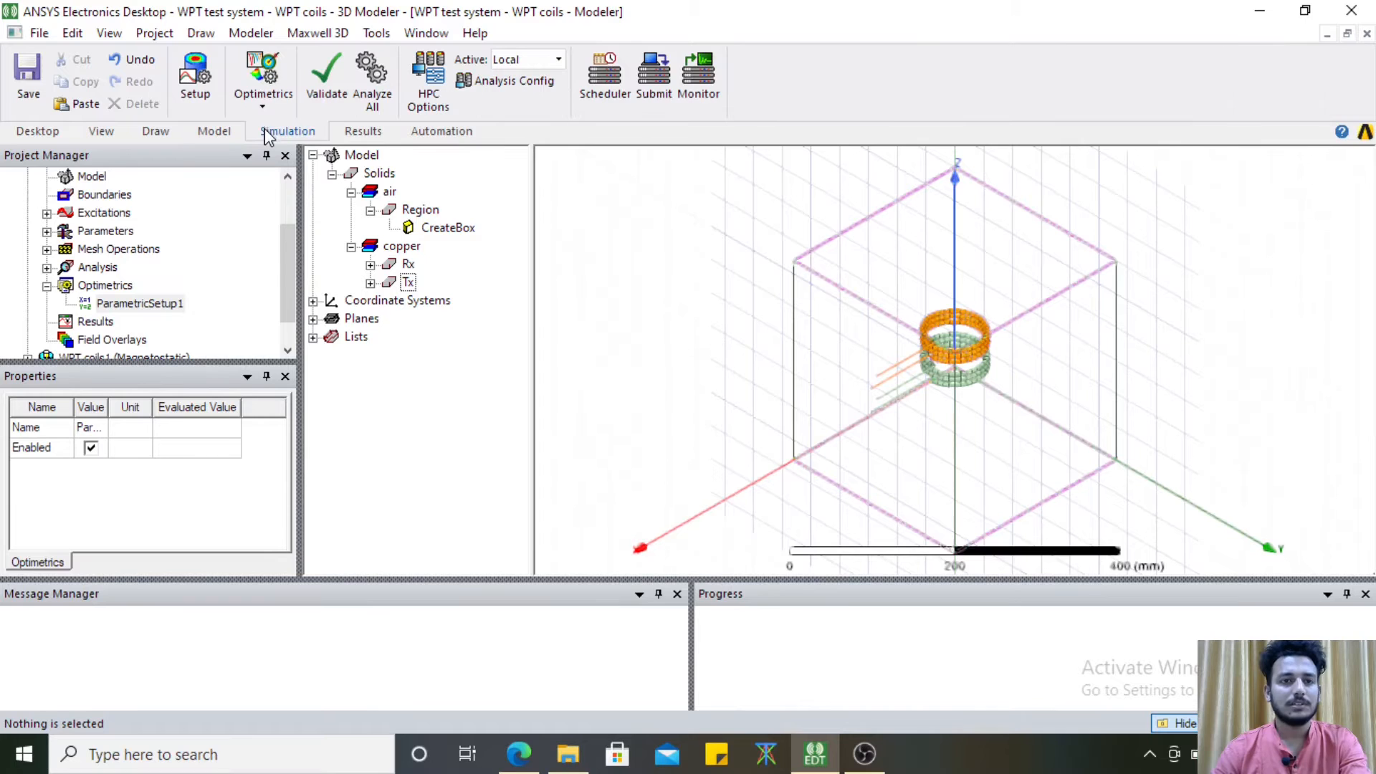
left_click_drag(285, 258, 288, 264)
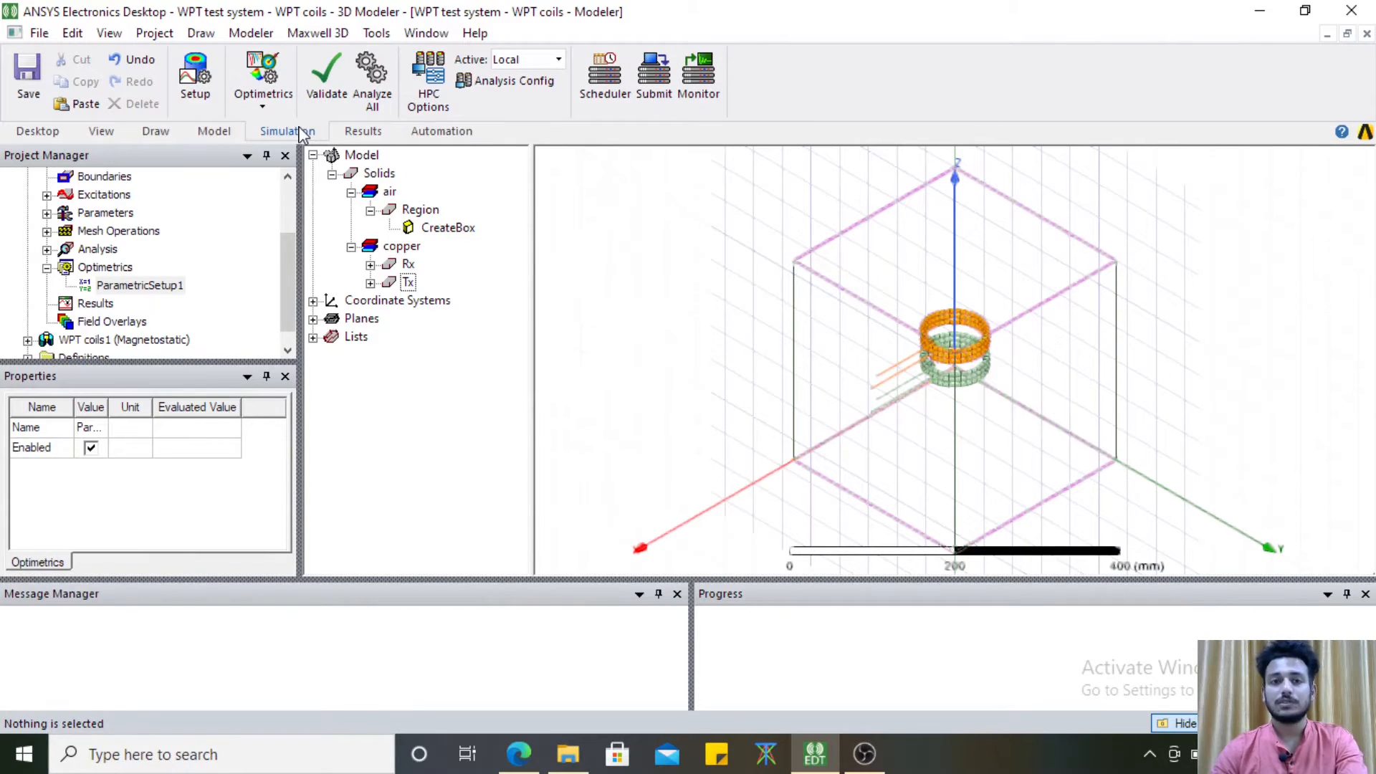
left_click(330, 96)
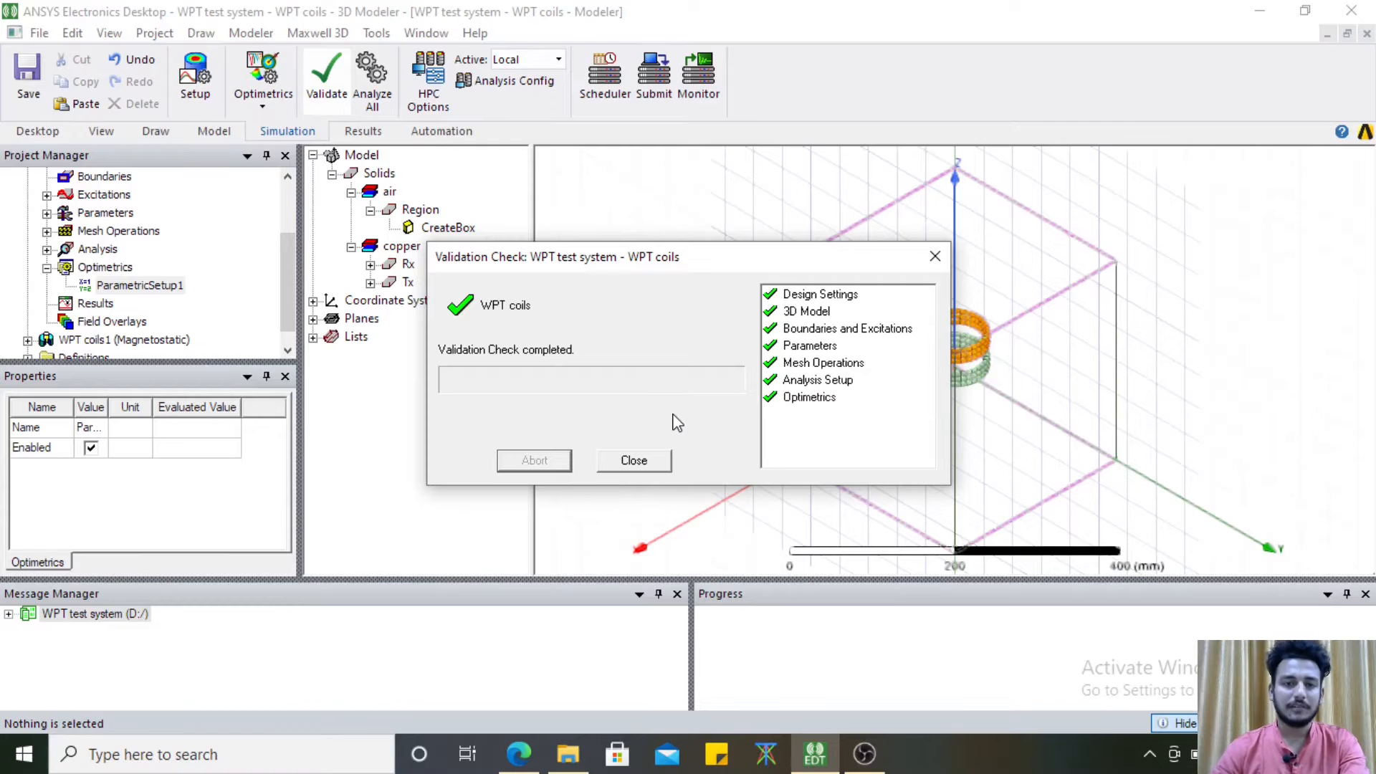
left_click(656, 462)
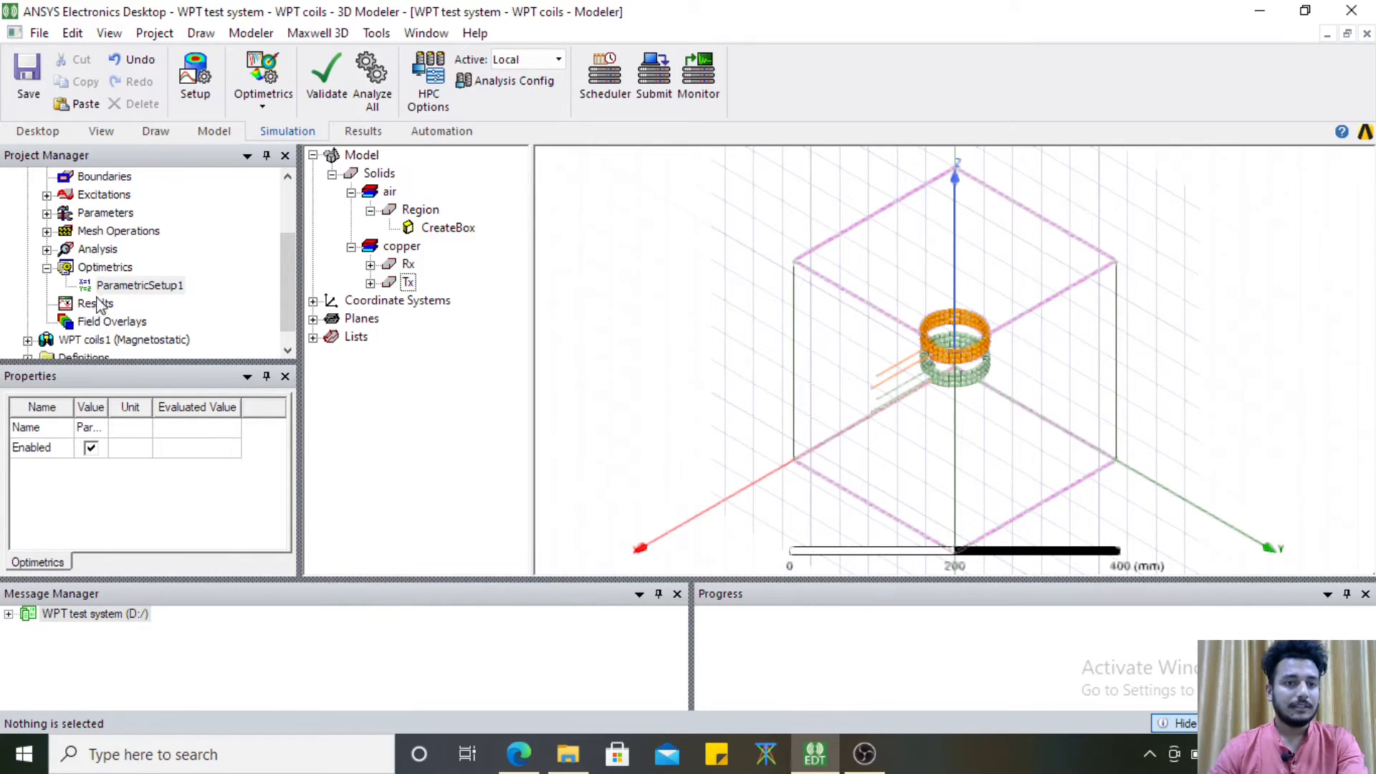
left_click(97, 250)
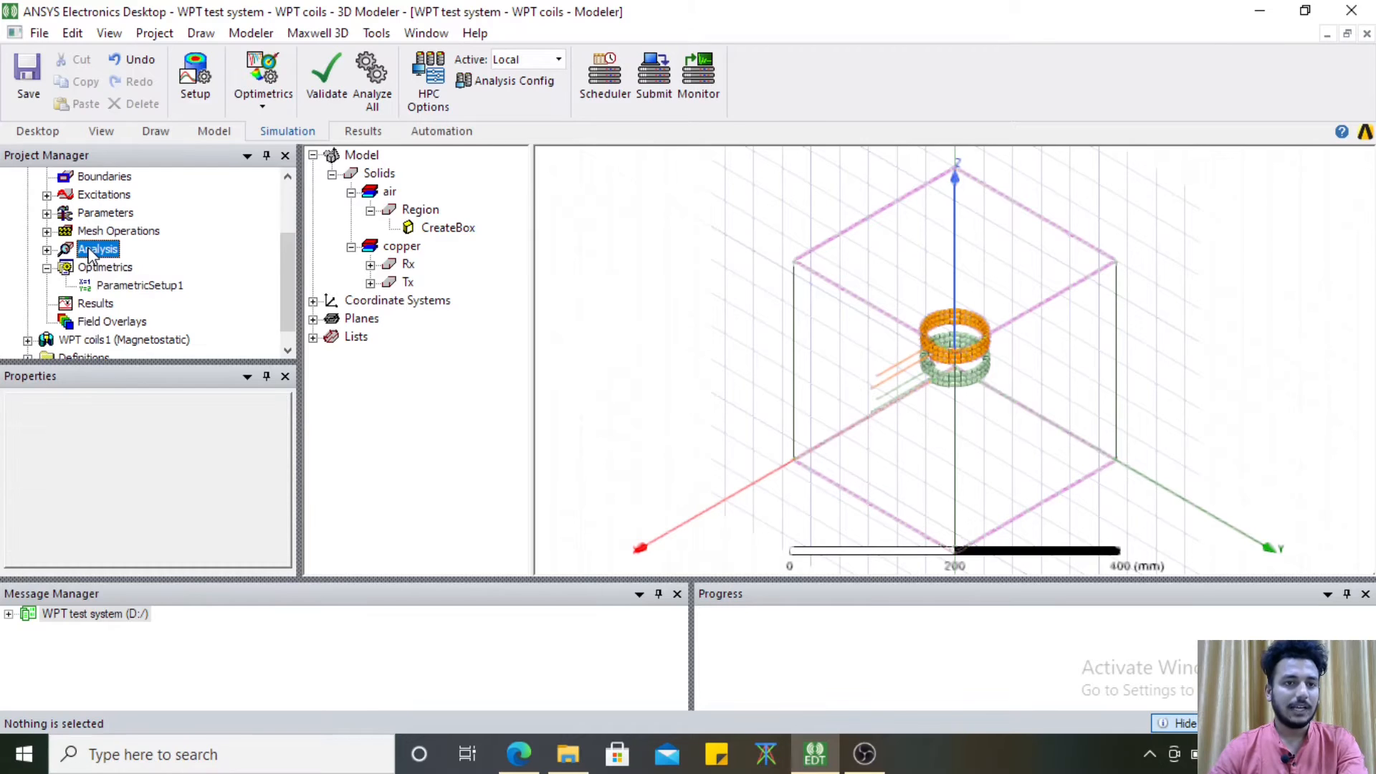
right_click(93, 251)
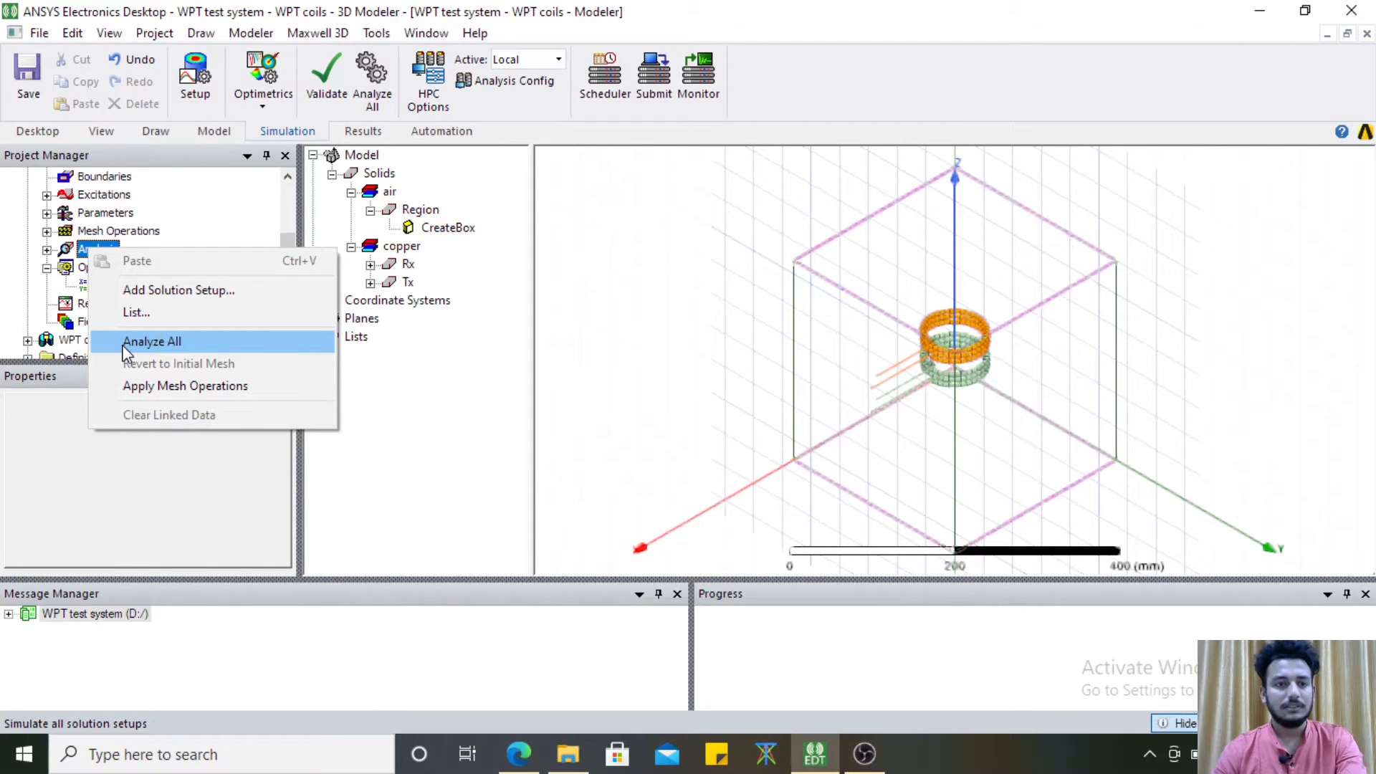
left_click(350, 350)
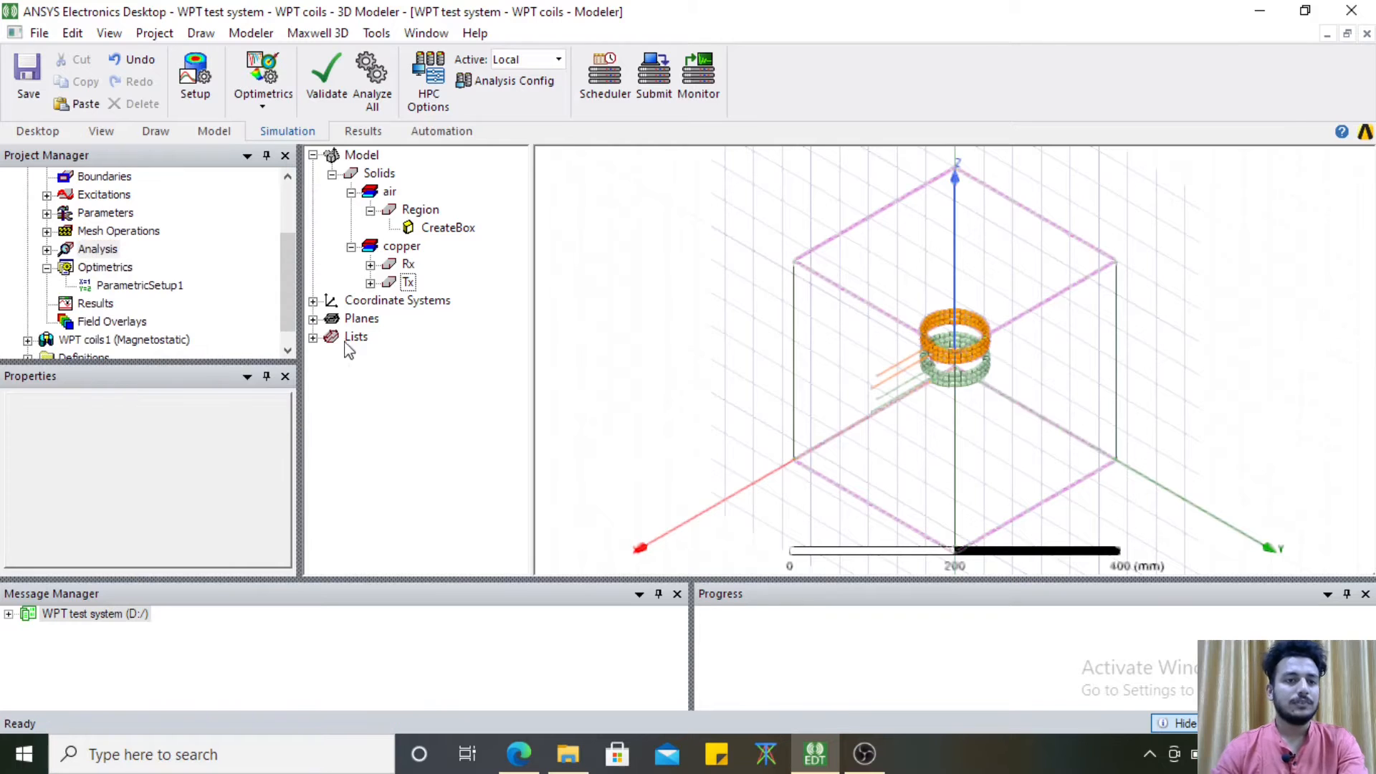
Inspect the initial mesh settings under Mesh Operations and accept them with the Auto mesh method
left_click(103, 233)
right_click(104, 231)
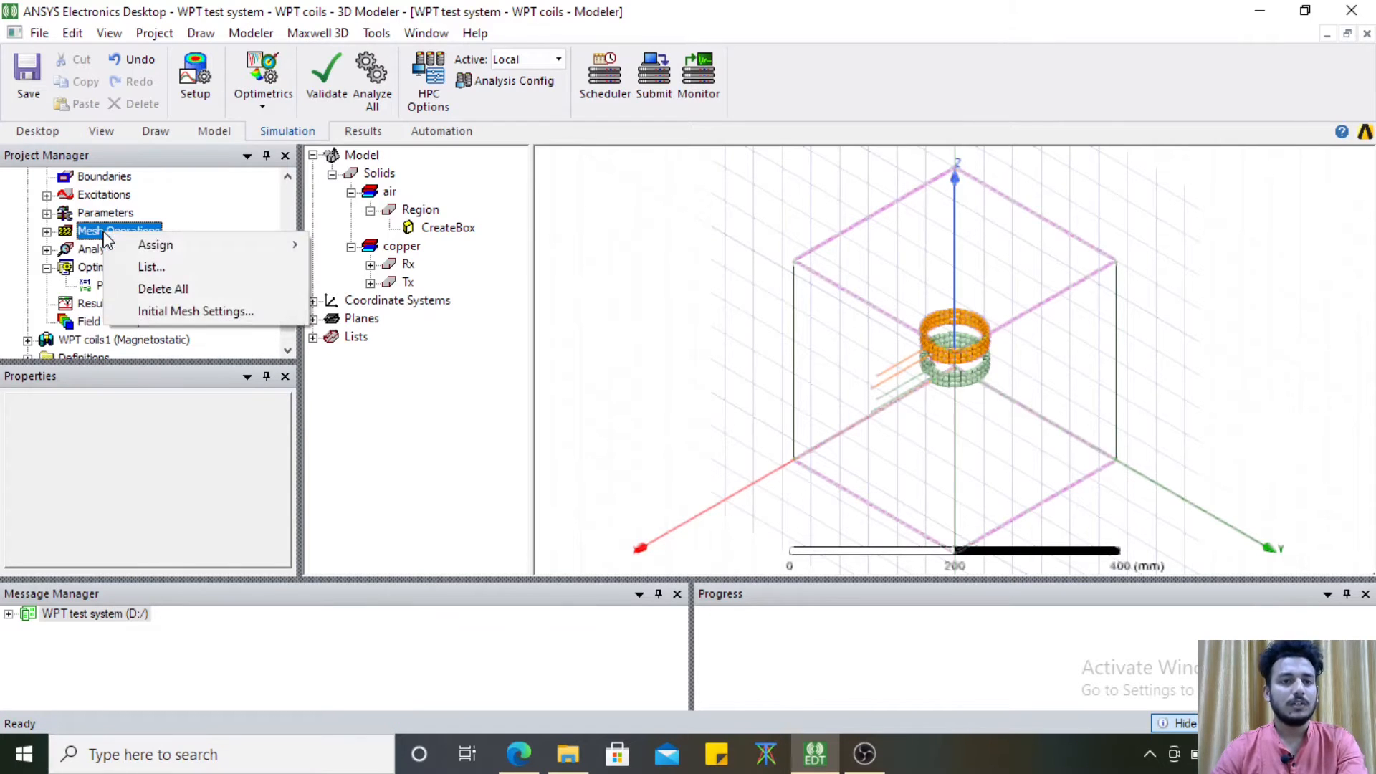
left_click(157, 315)
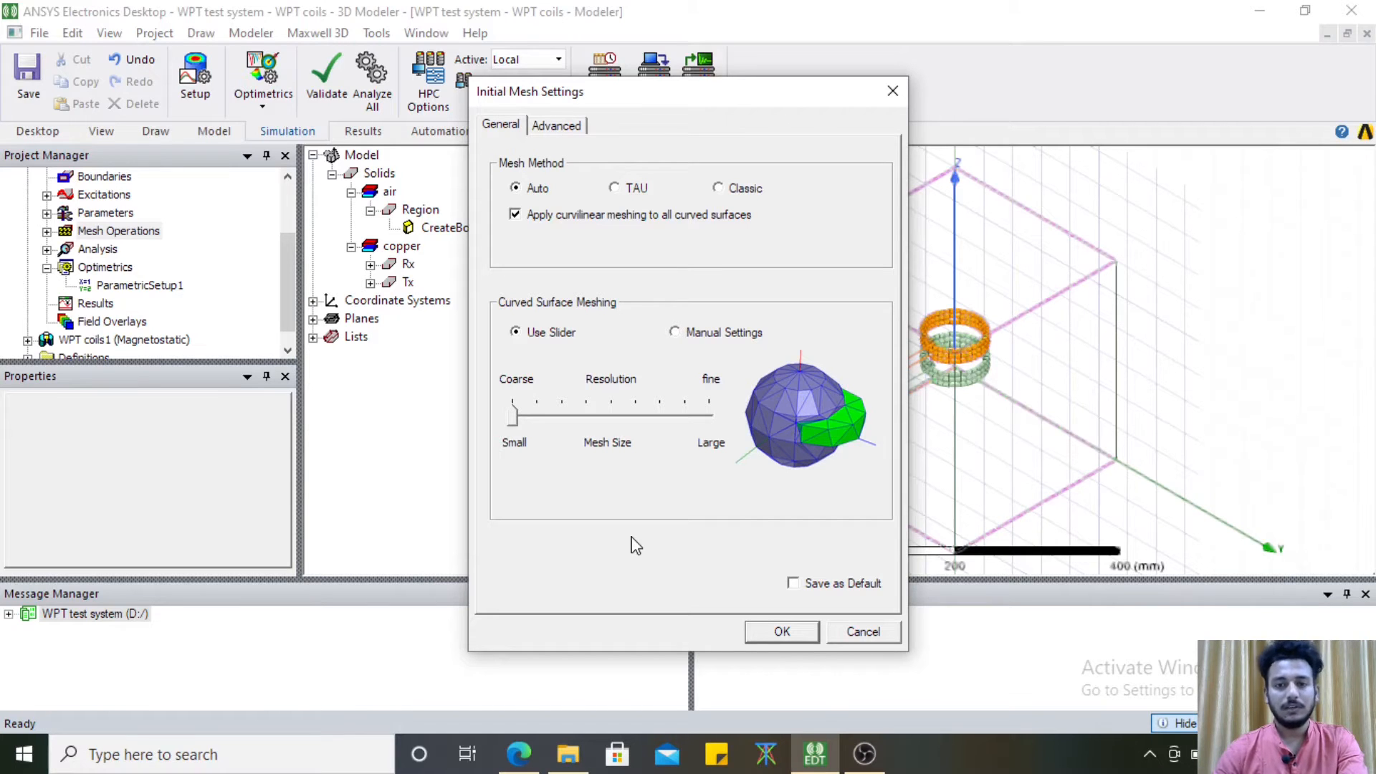
left_click(763, 634)
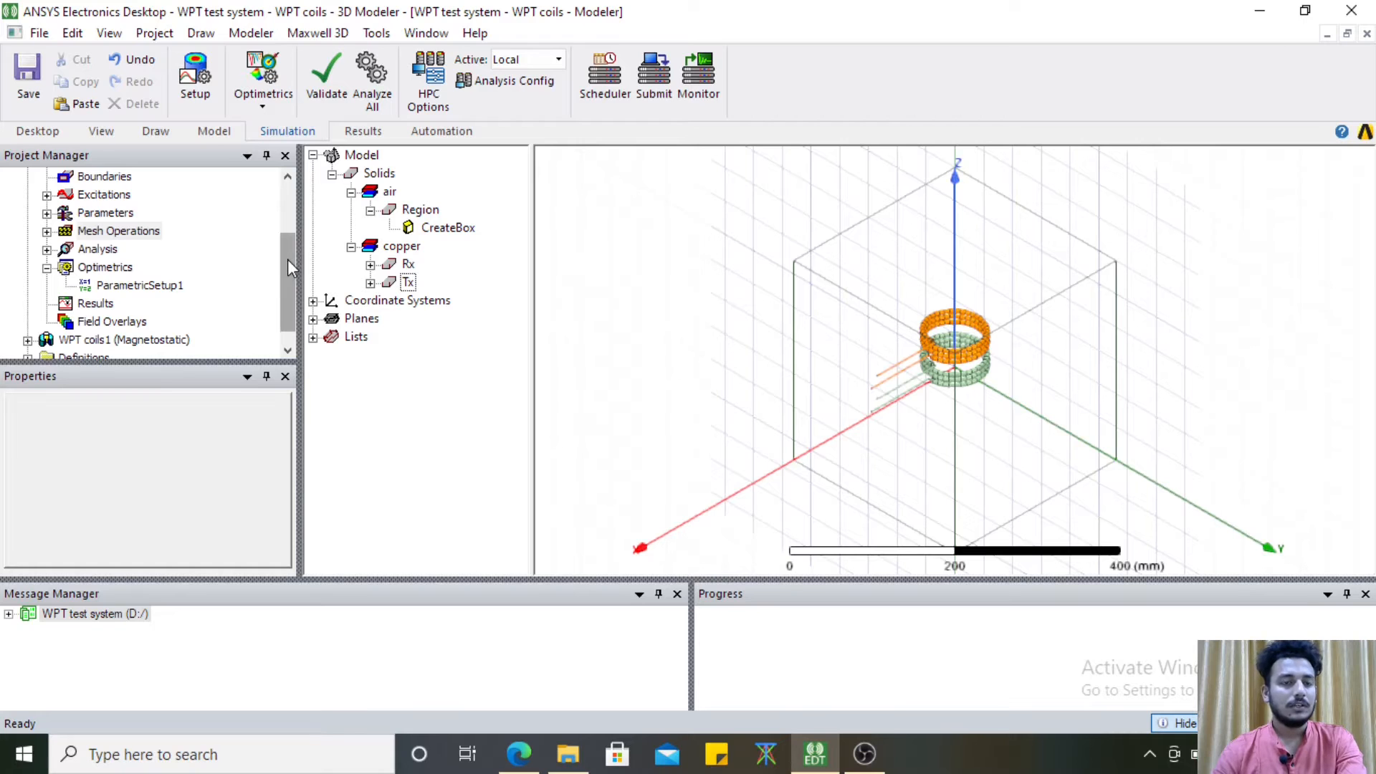
Run Analyze All to solve the WPT coils design together with its parametric sweep
left_click_drag(287, 260, 291, 260)
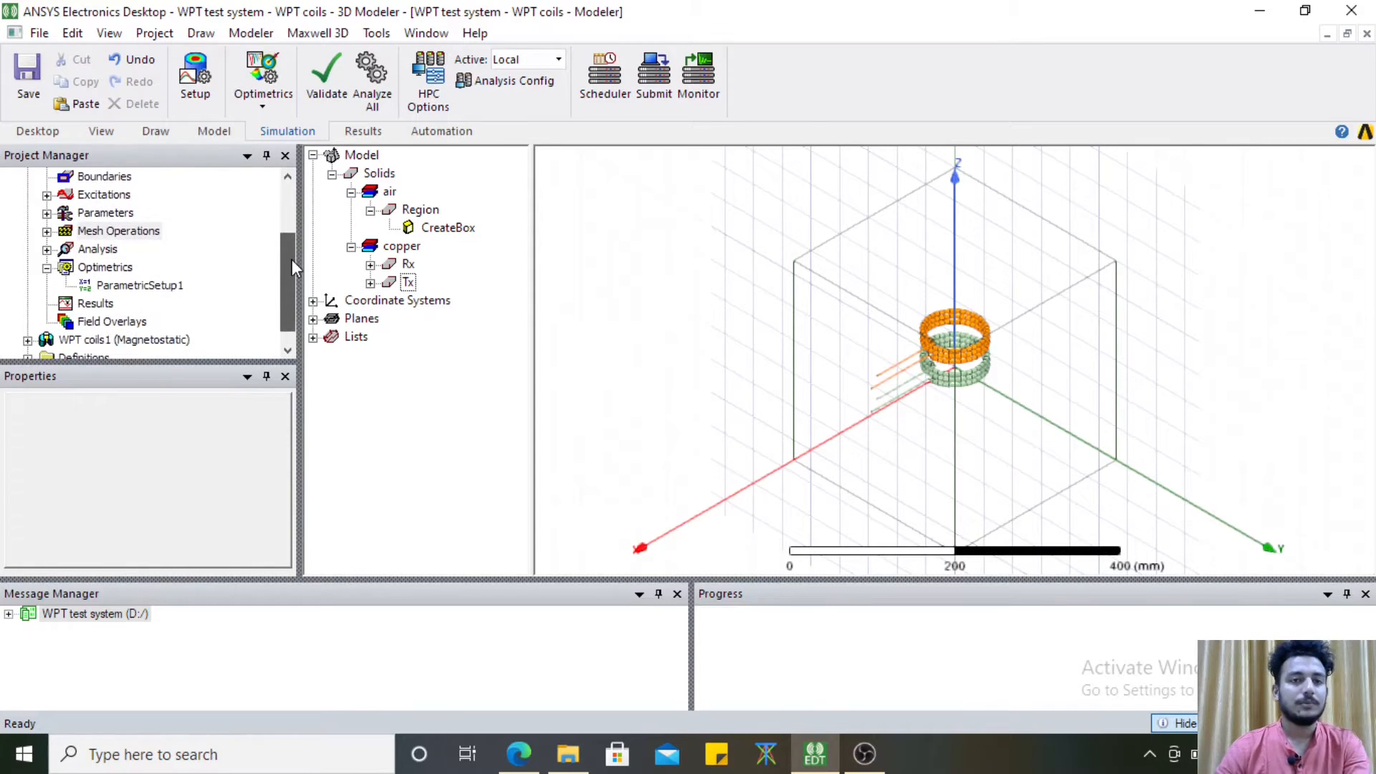
left_click(374, 92)
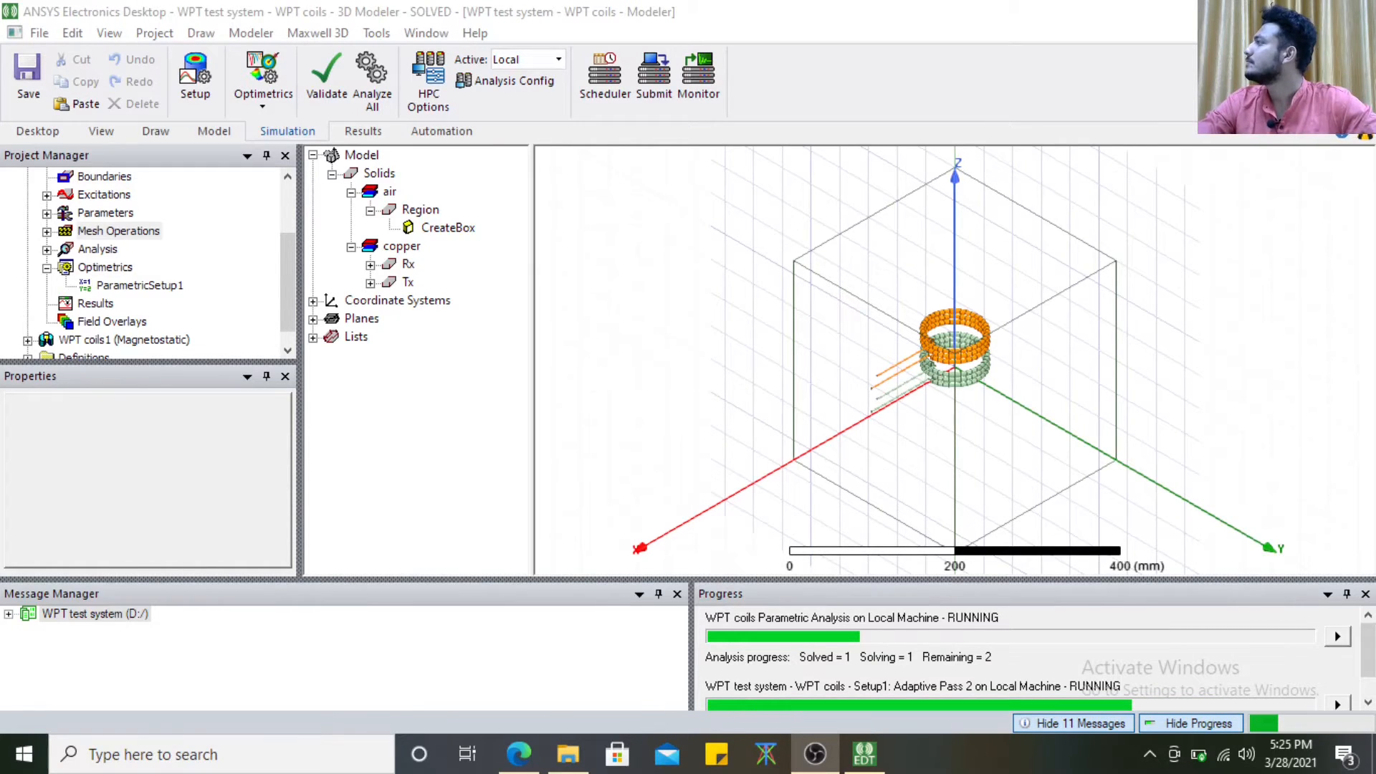
Switch to Microsoft Edge and search Google for Wireless Power Transfer
left_click(519, 754)
left_click(301, 16)
type("WIrelwss Power Transfer")
key("Return")
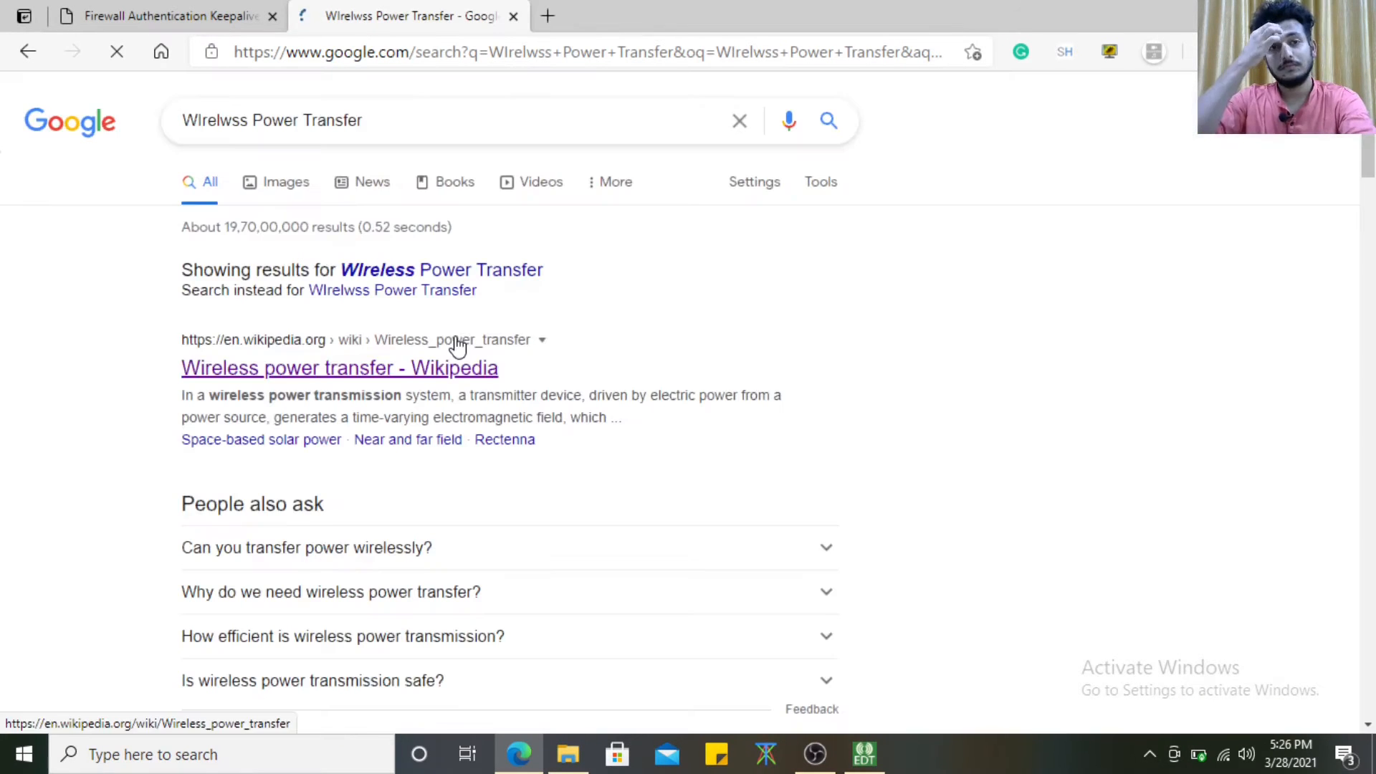
Open the Wikipedia article on wireless power transfer and view the inductive coupling section with its block diagram
left_click(199, 345)
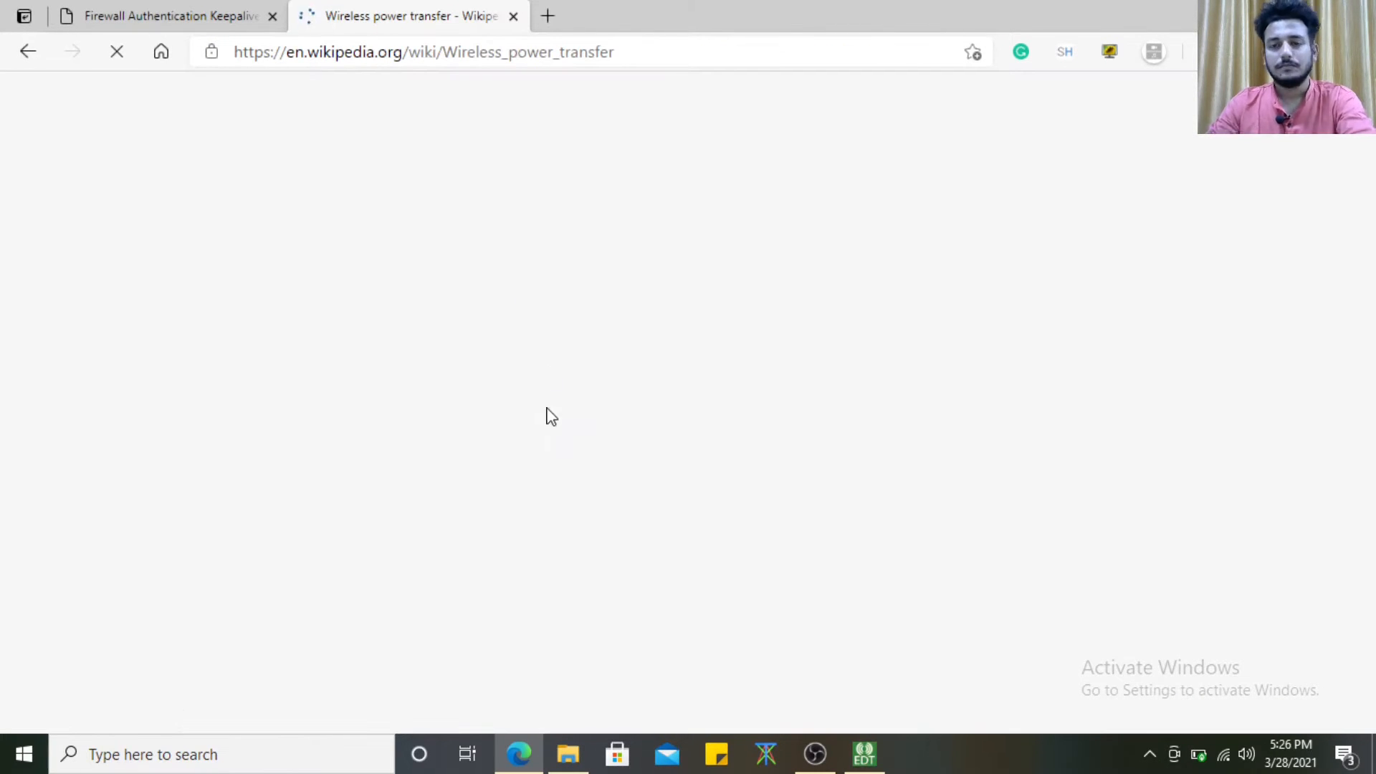
scroll(1104, 326, "down", 15)
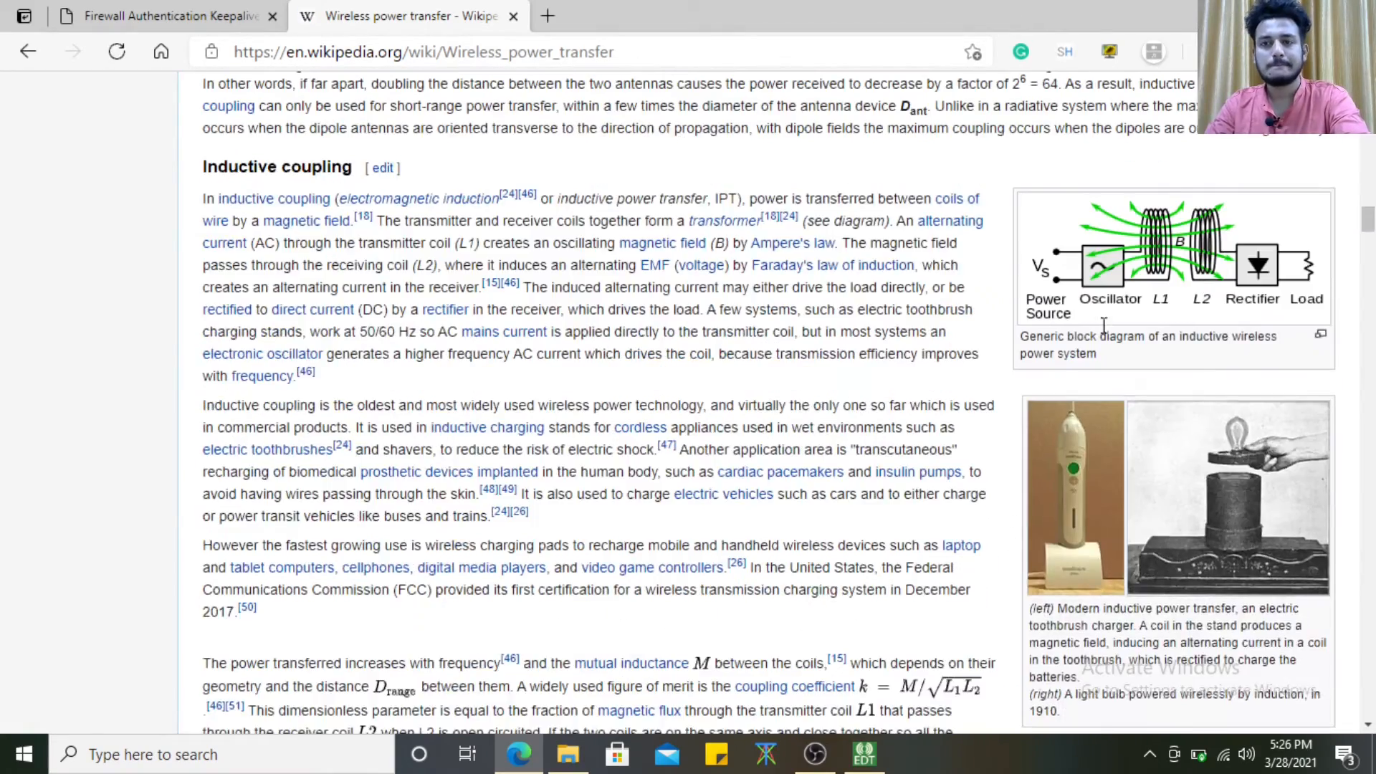
scroll(1104, 327, "up", 1)
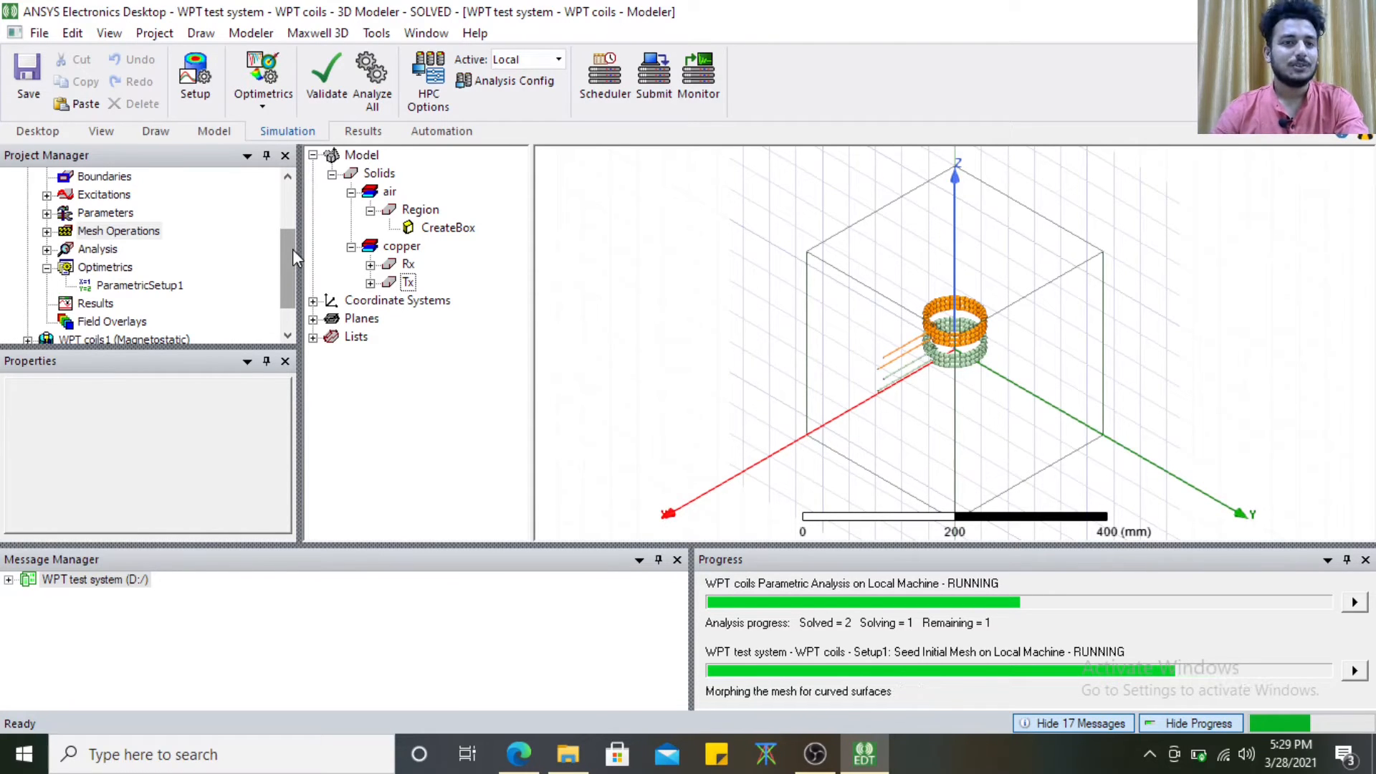
left_click_drag(293, 248, 291, 273)
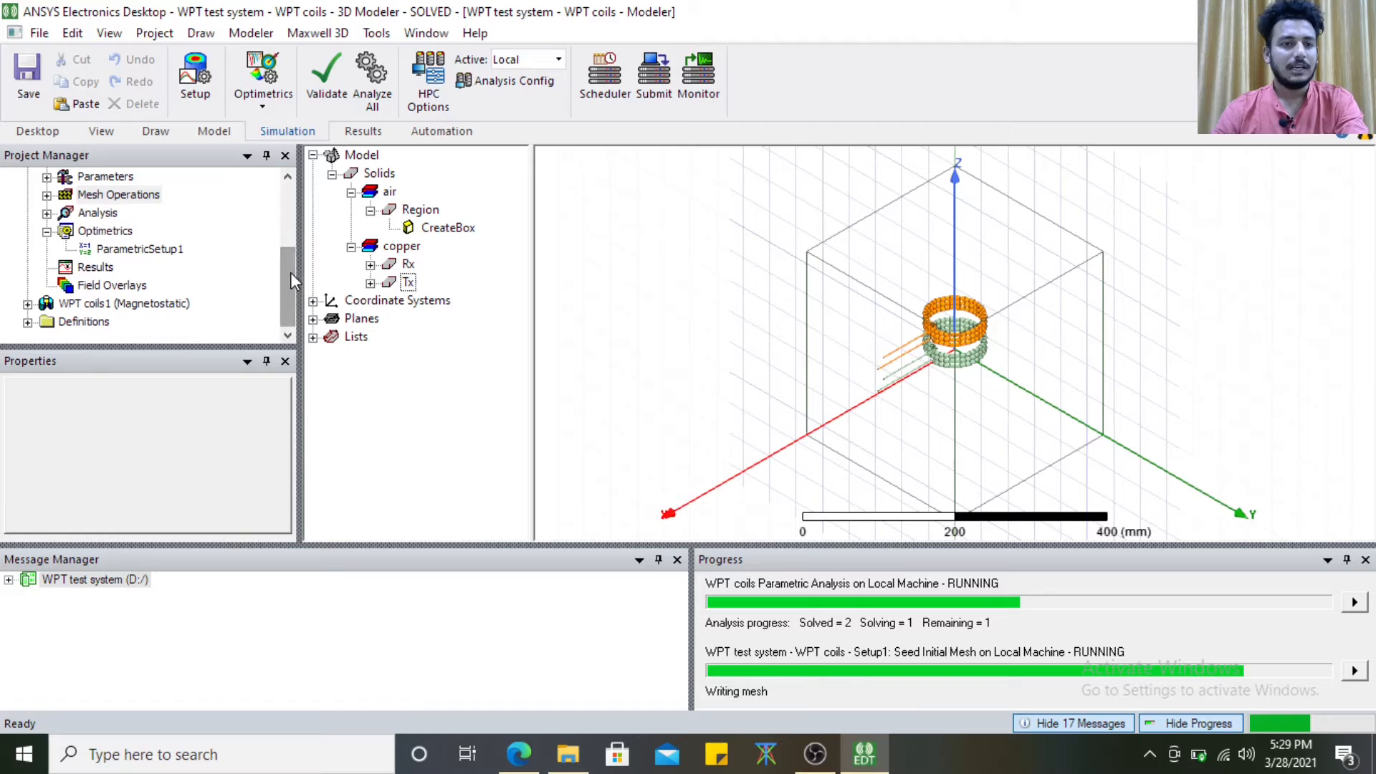
left_click(87, 270)
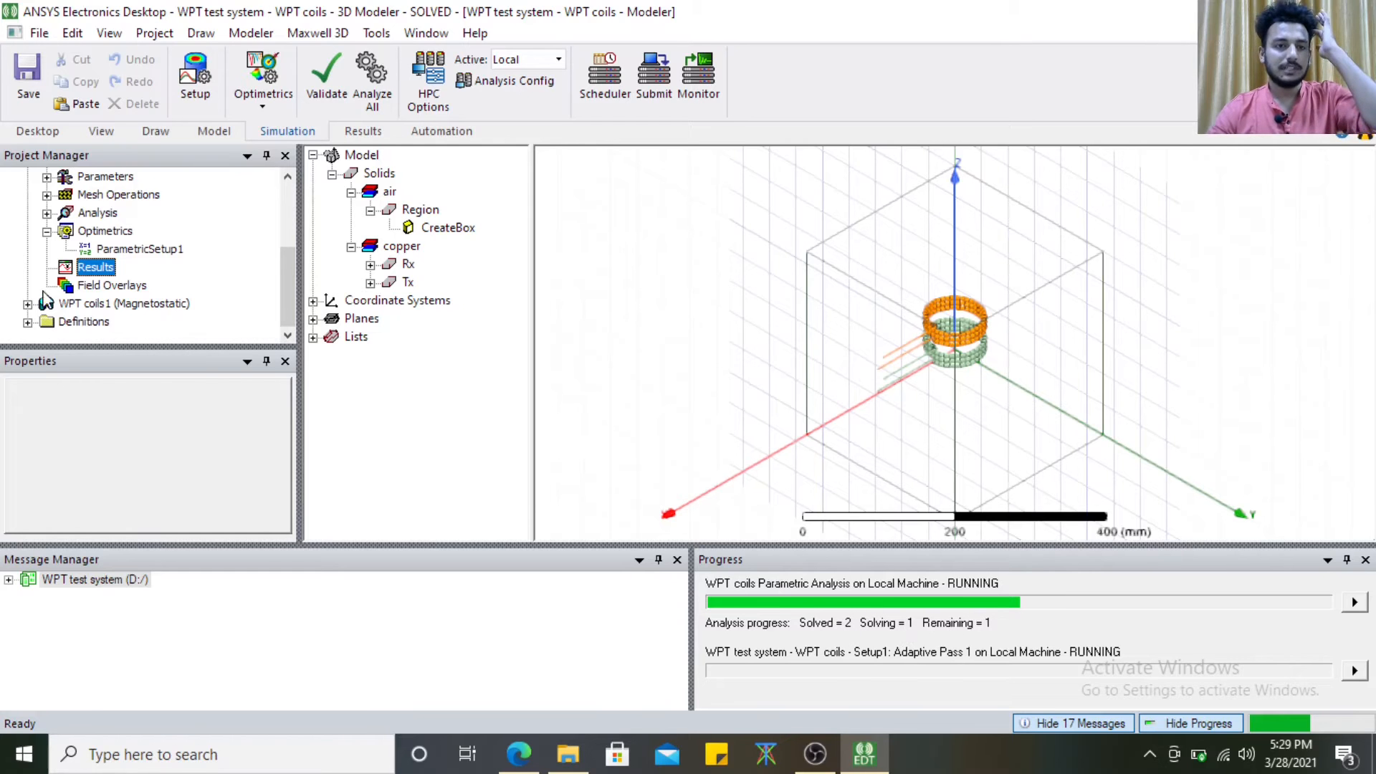
right_click(99, 271)
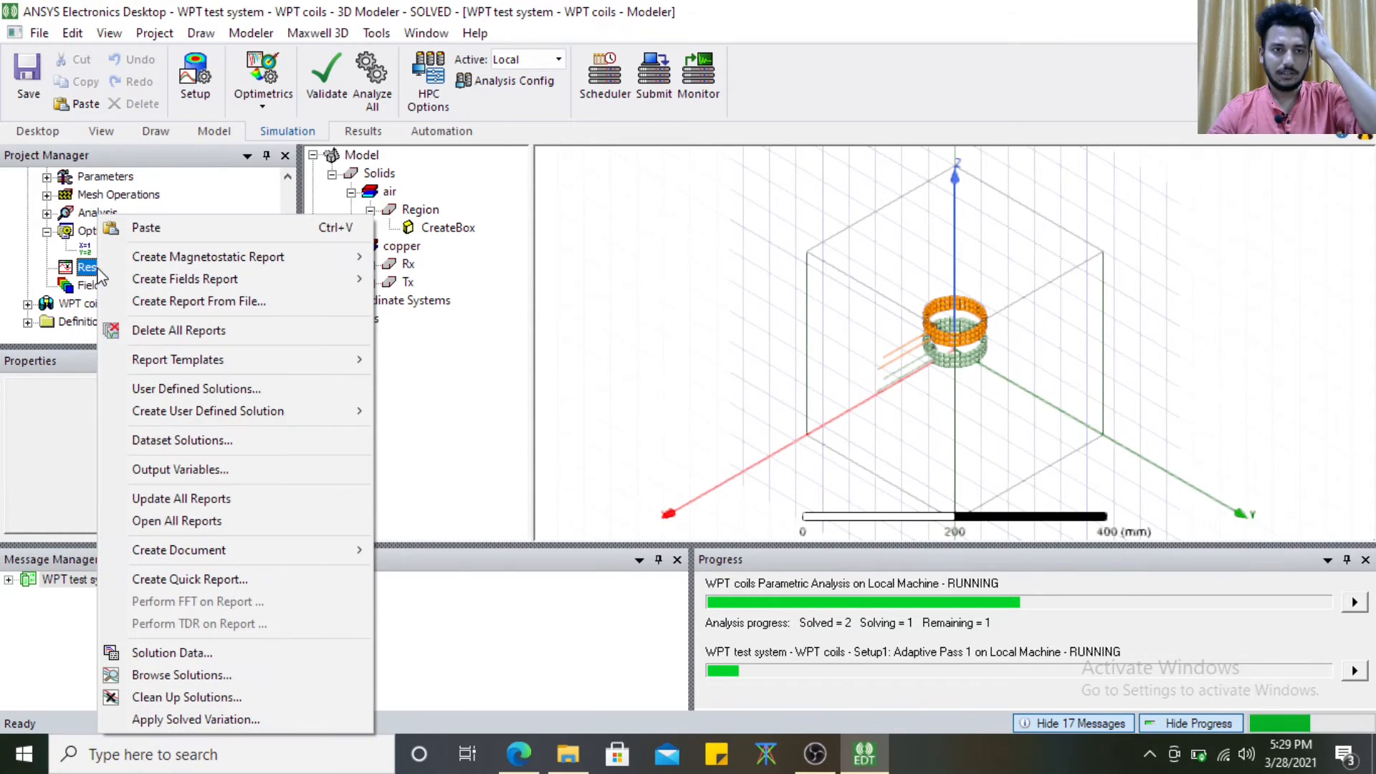
left_click(495, 439)
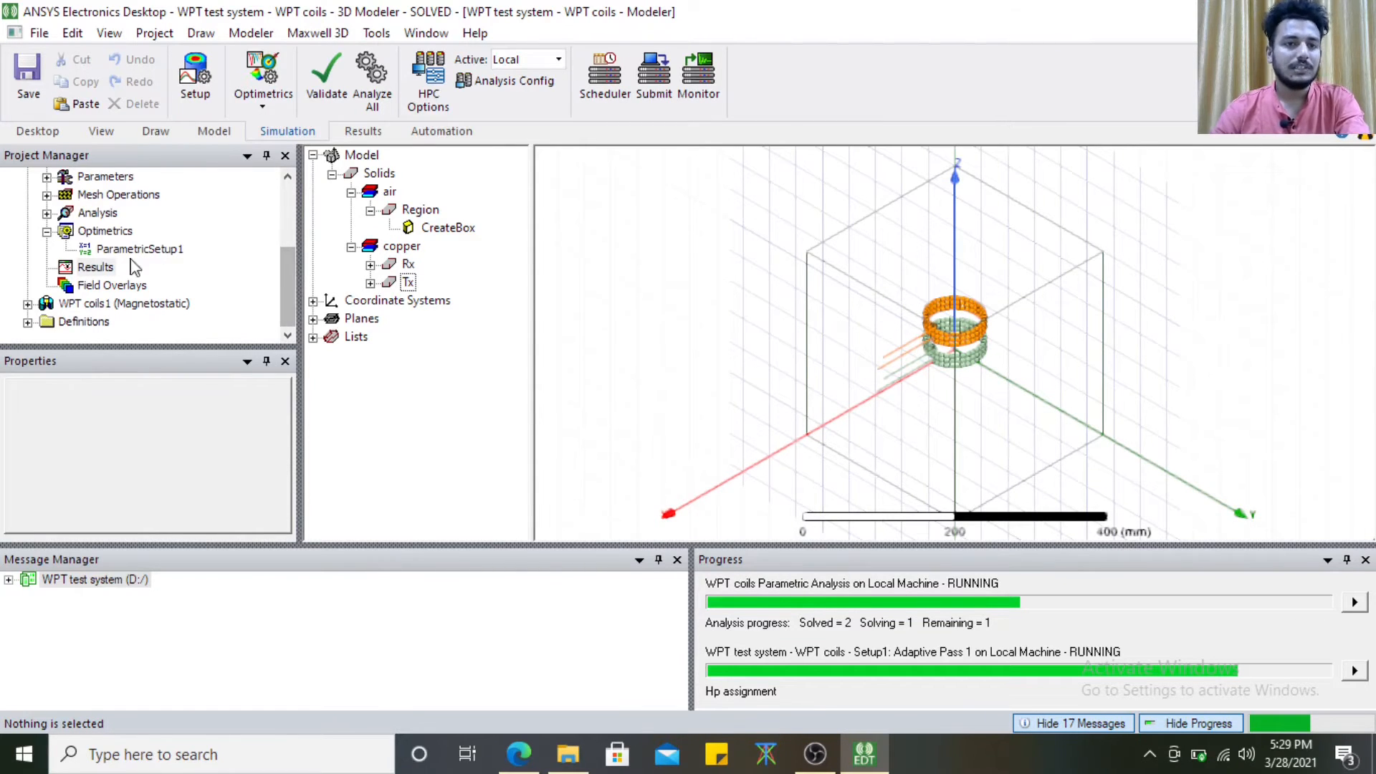
Start a magnetostatic data table report for WPT coils using Setup1 : LastAdaptive, parameter None and distt as the primary sweep
right_click(83, 268)
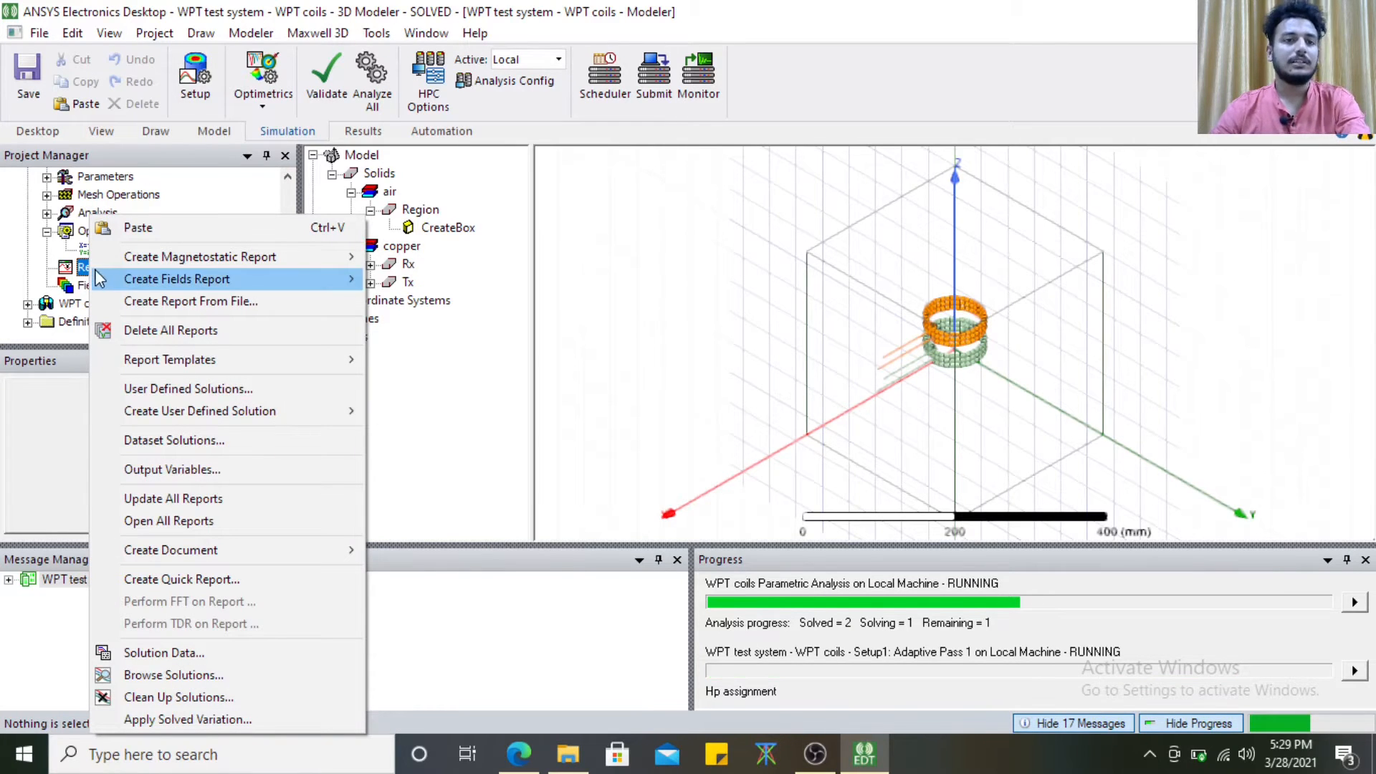
mouse_move(195, 369)
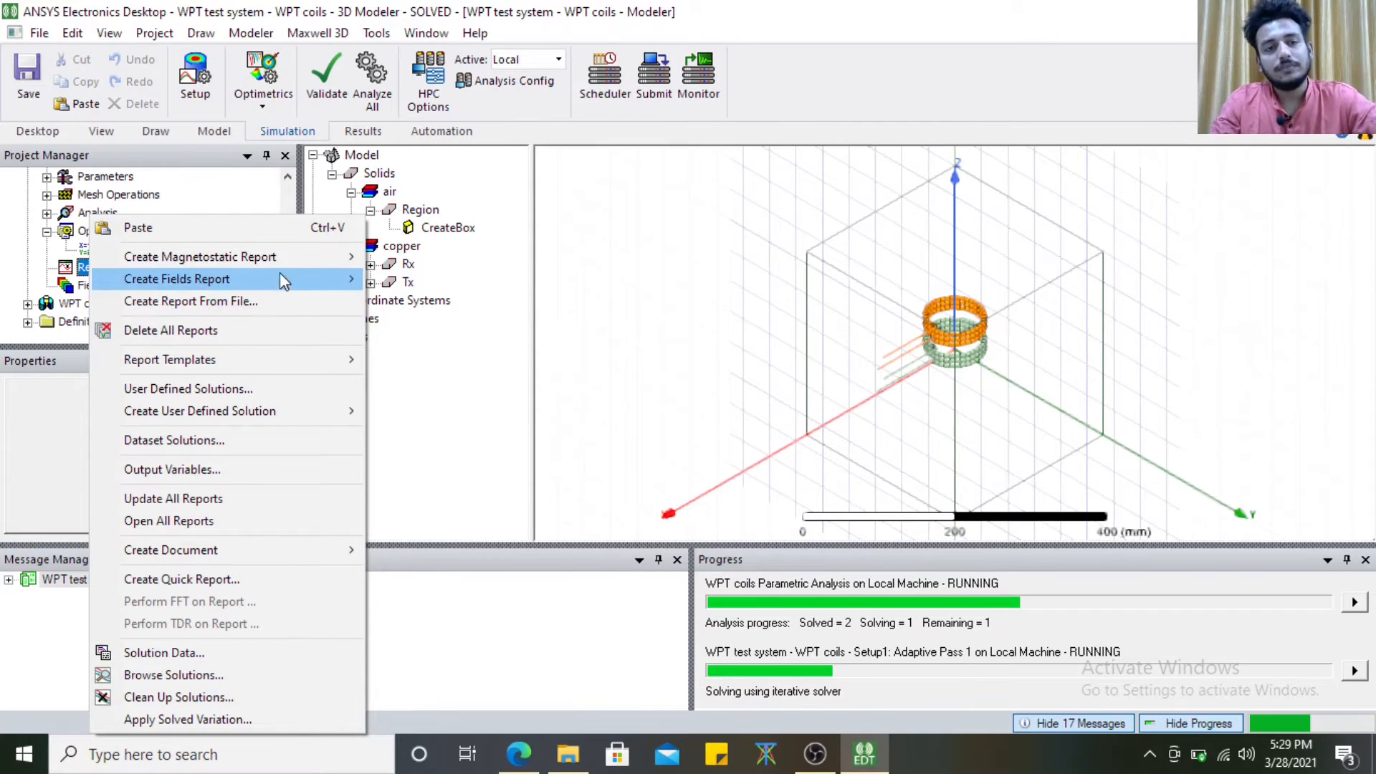
mouse_move(301, 263)
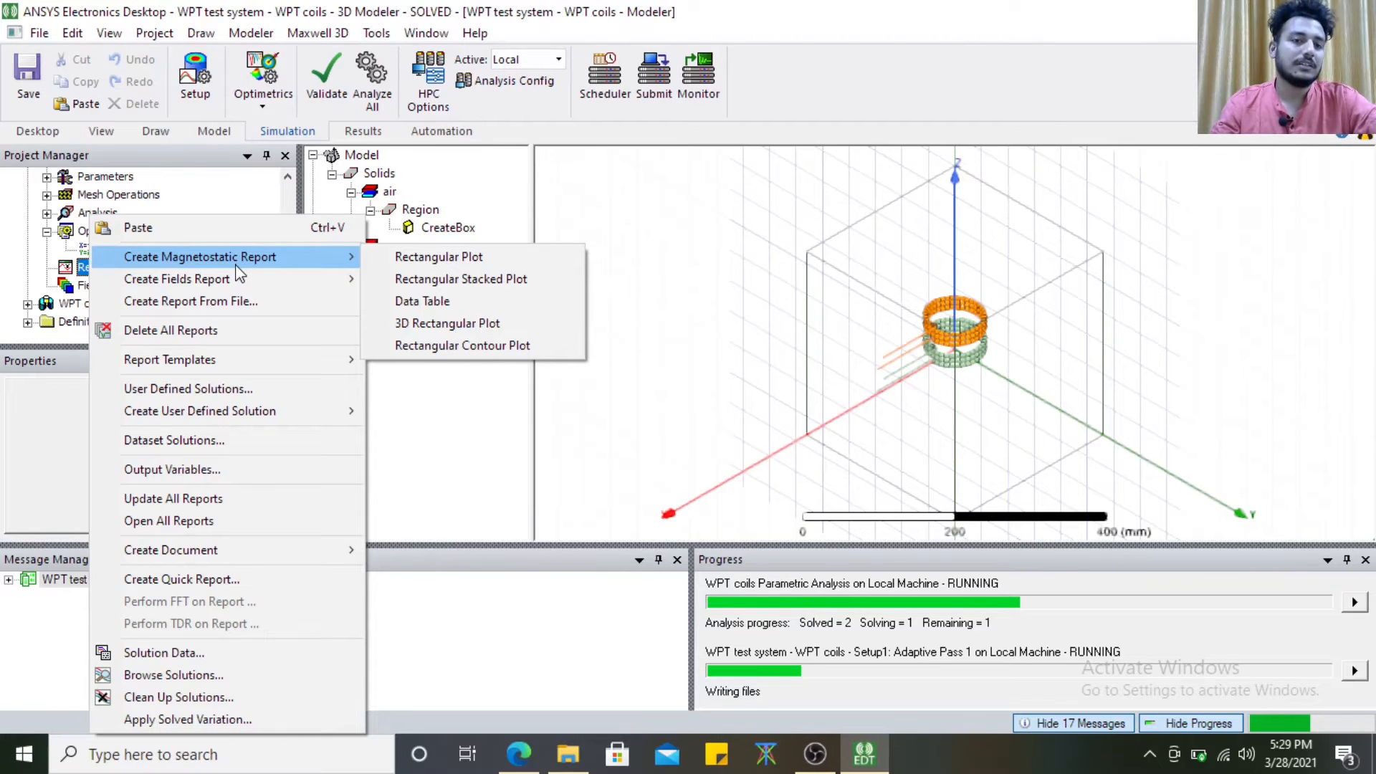
mouse_move(243, 281)
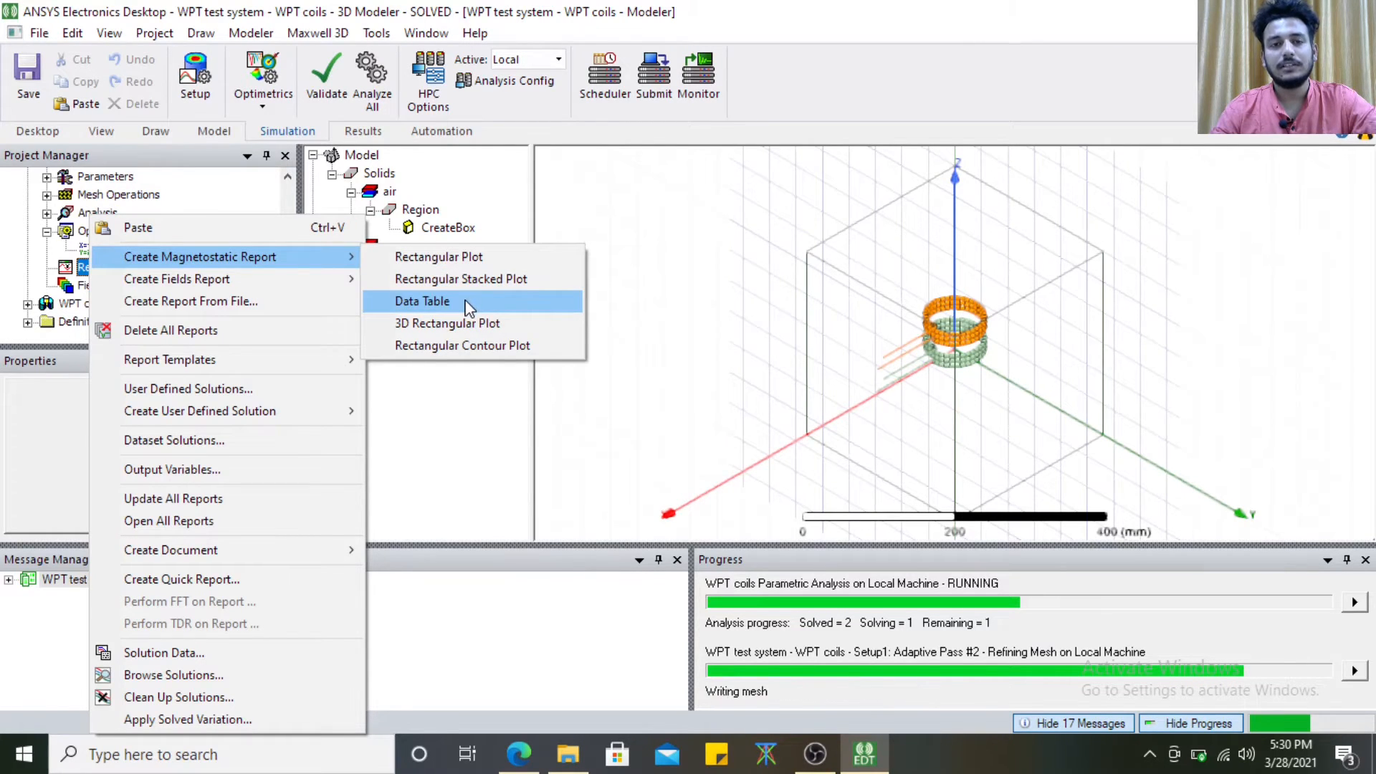
left_click(430, 301)
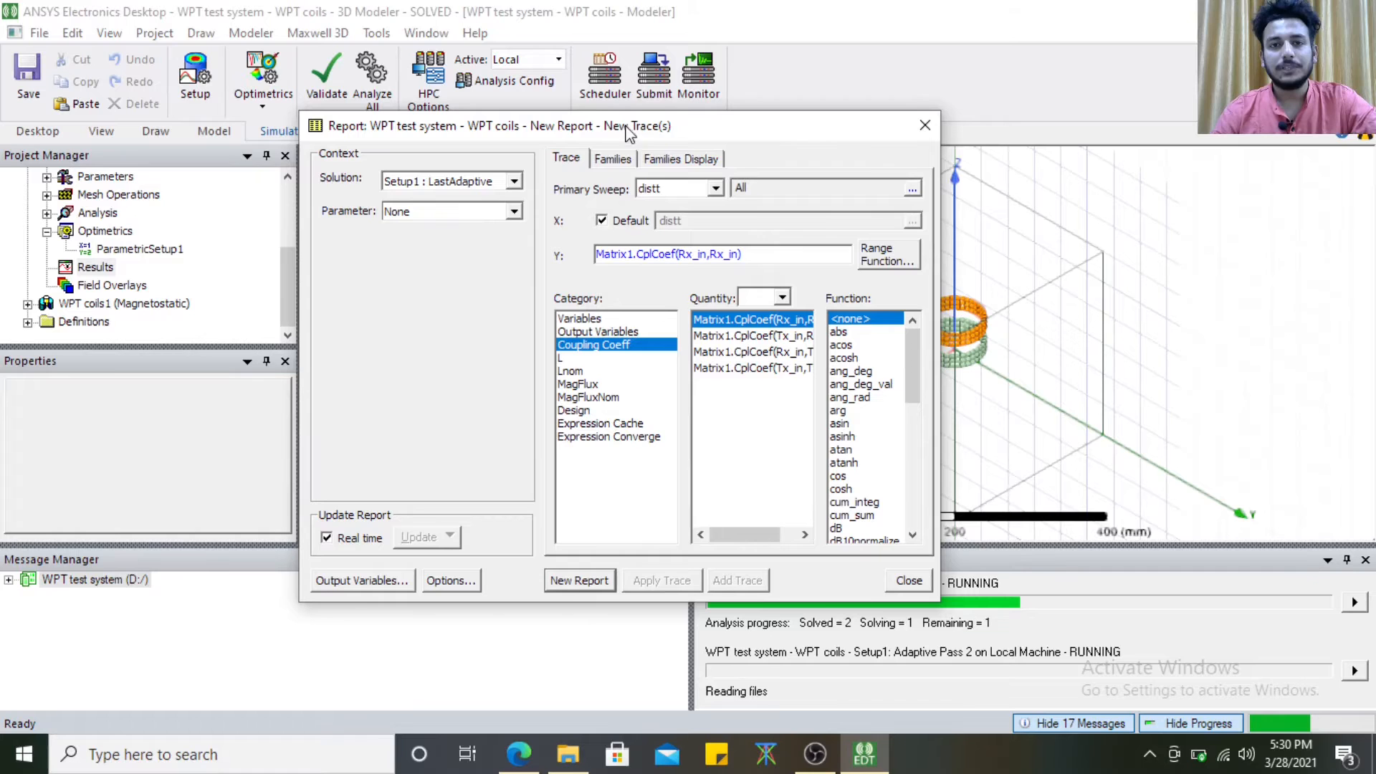
left_click_drag(698, 134, 754, 80)
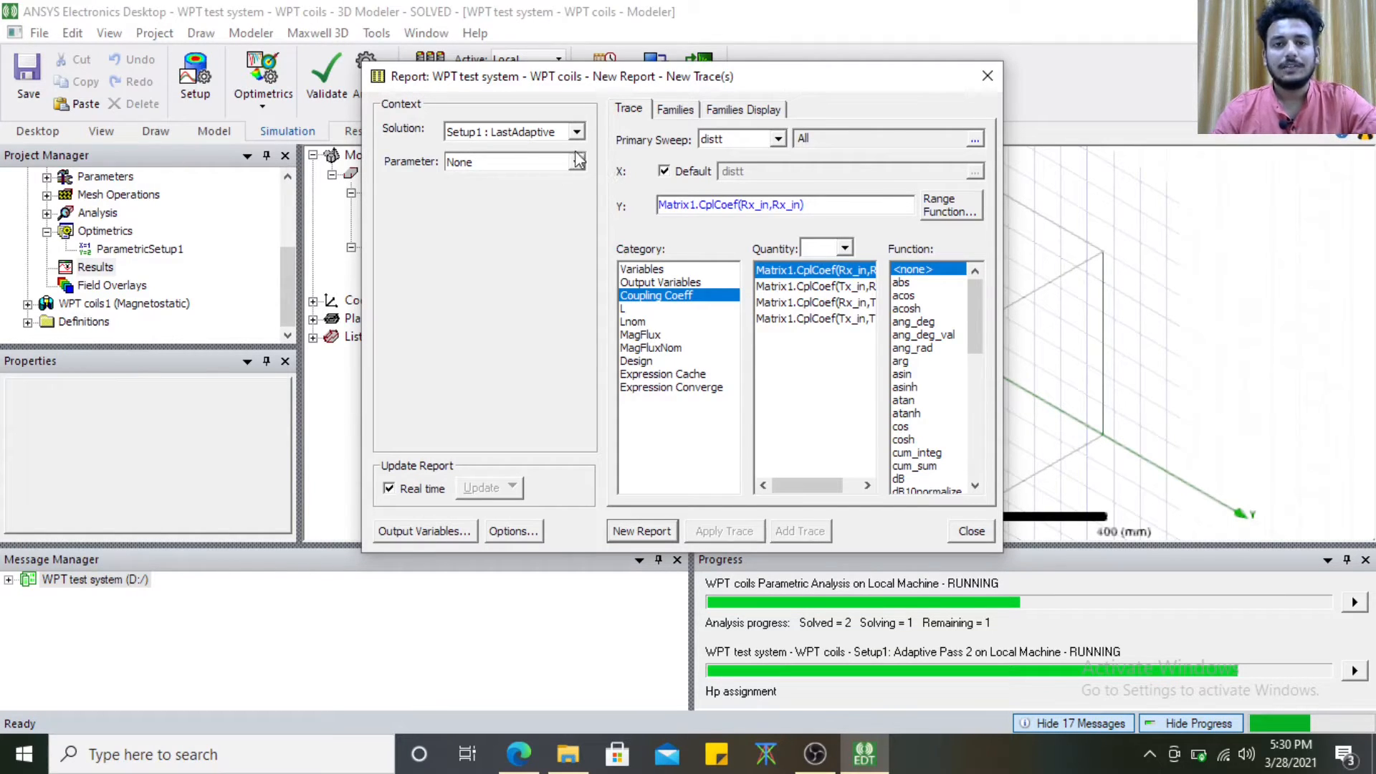
left_click(534, 164)
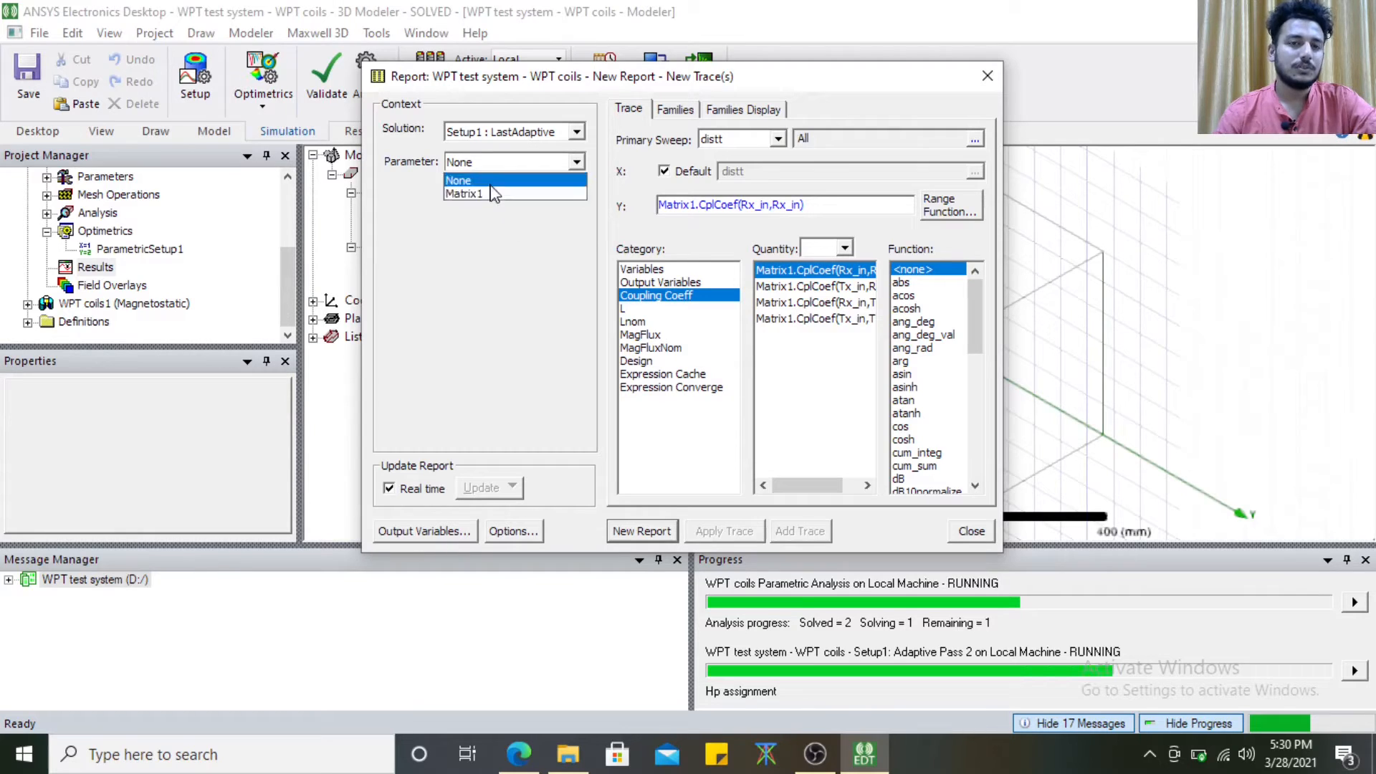
left_click(498, 251)
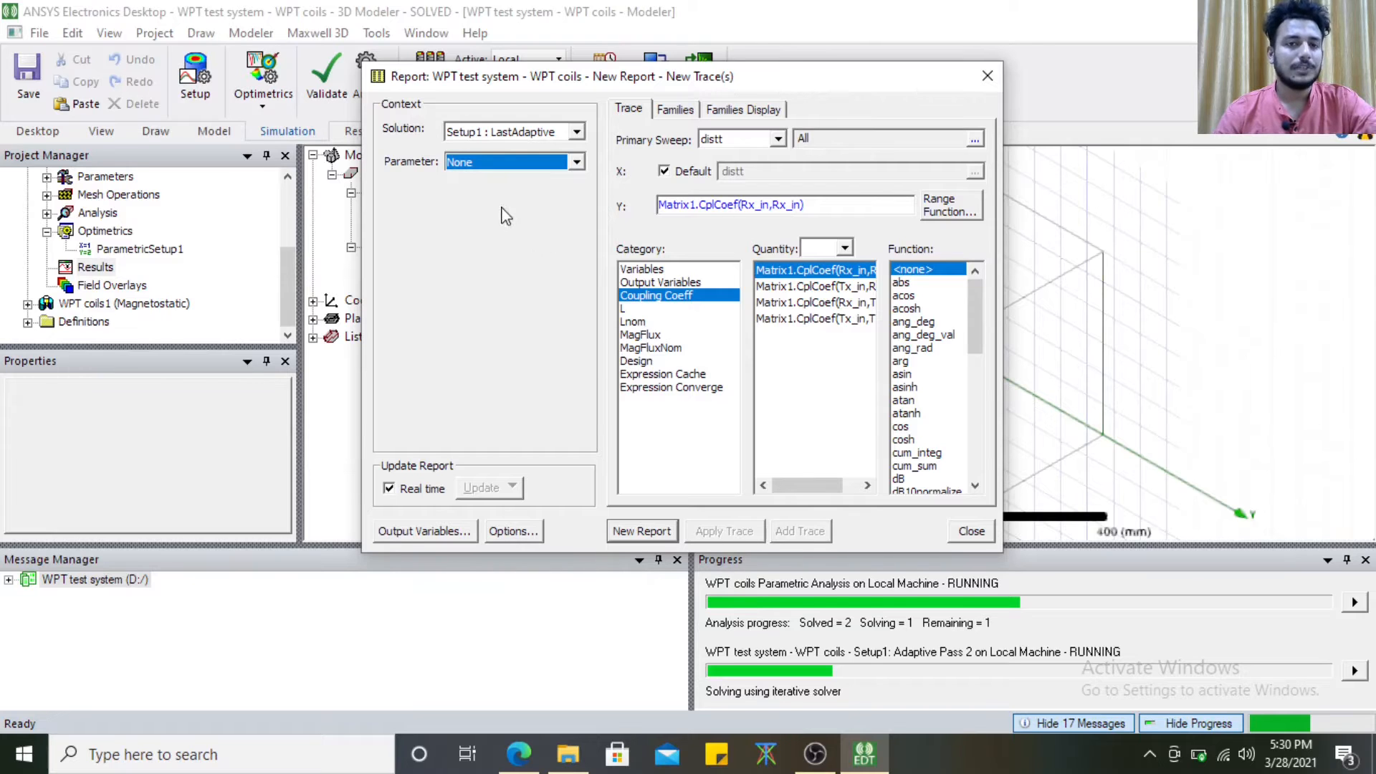
left_click(764, 138)
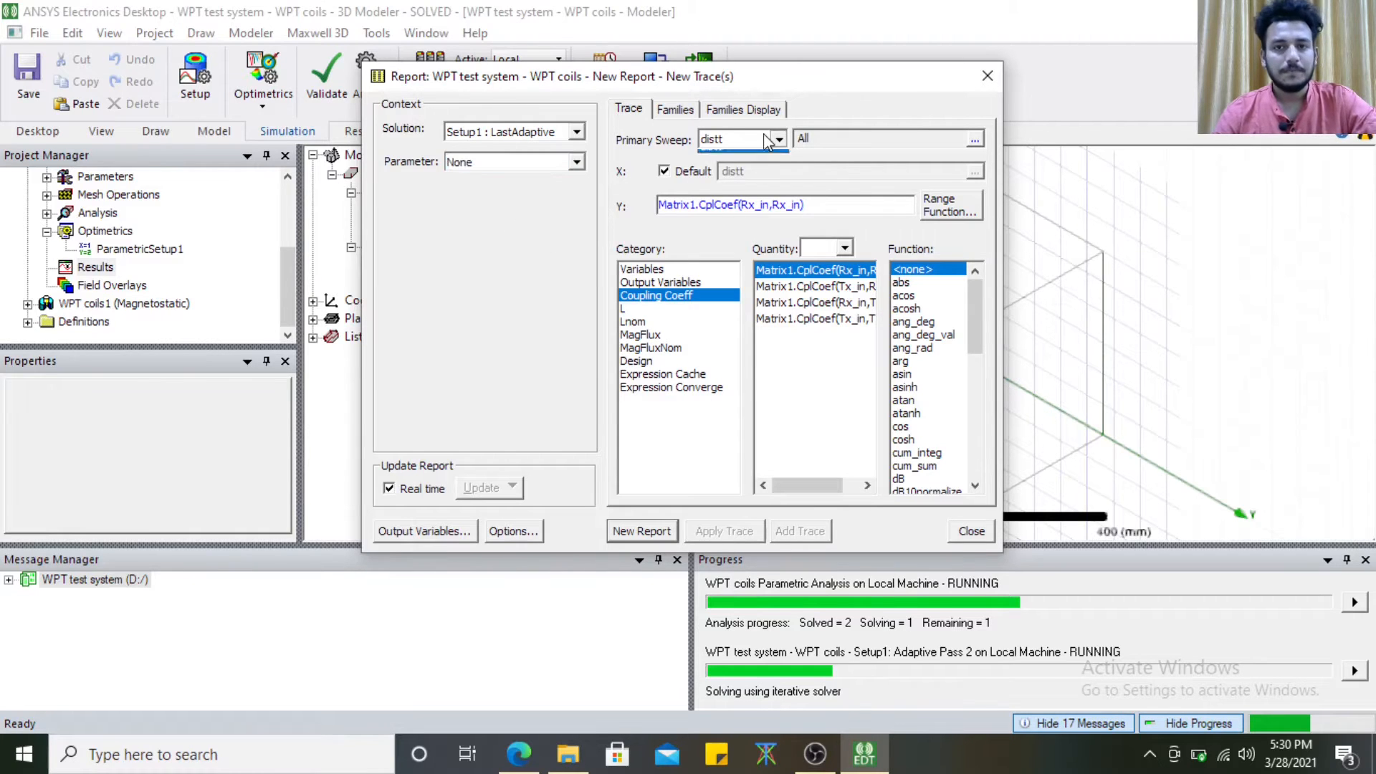
left_click(641, 150)
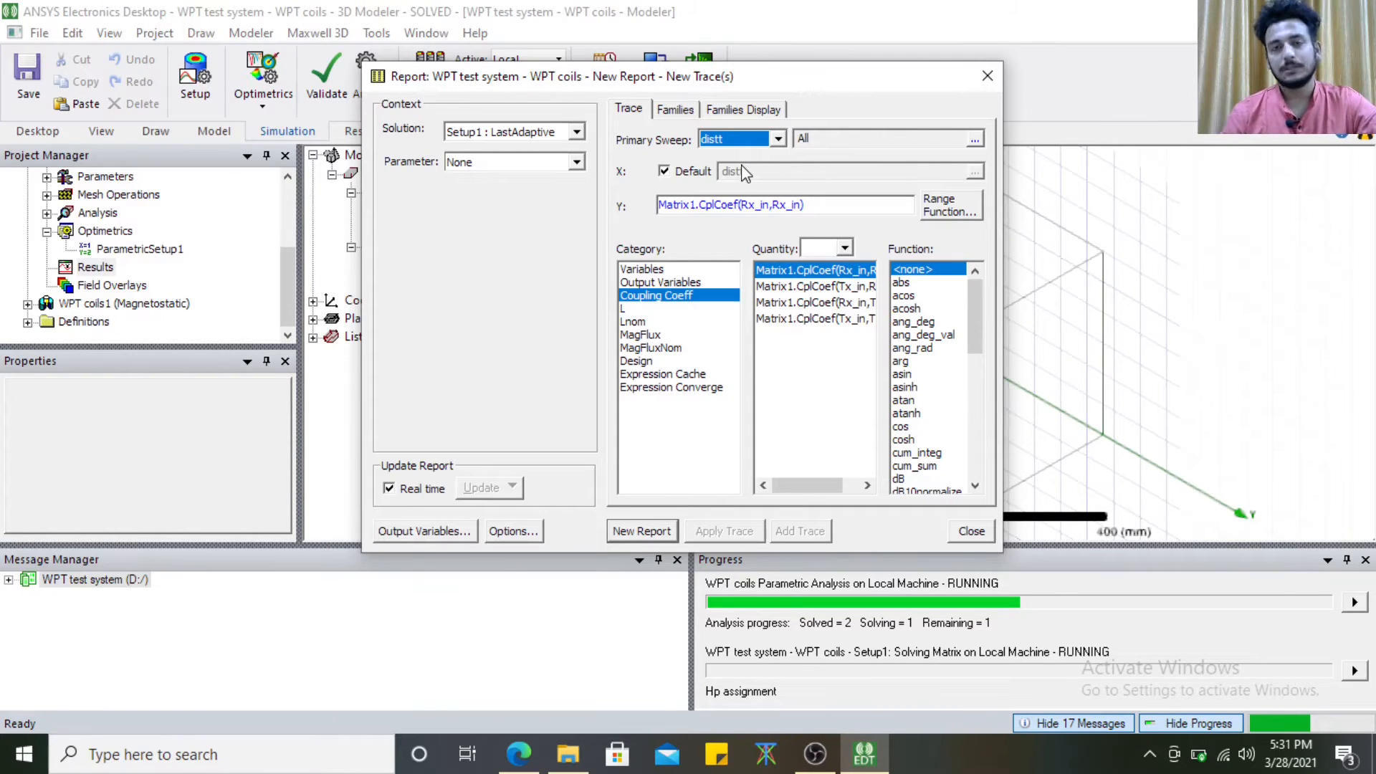
Create the data table from all four Matrix1 L quantities of the Rx_in and Tx_in coils, and close the report settings
left_click(660, 310)
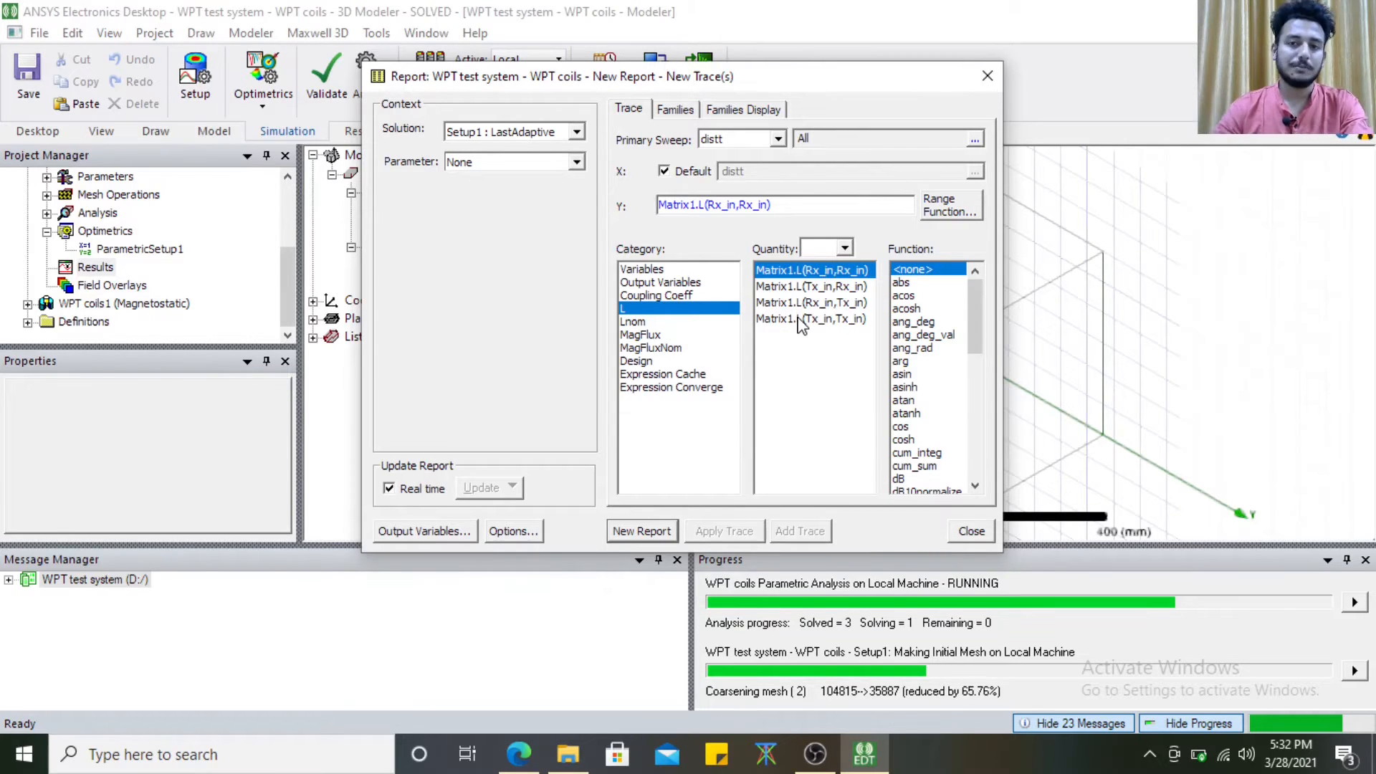
left_click(800, 321, "shift")
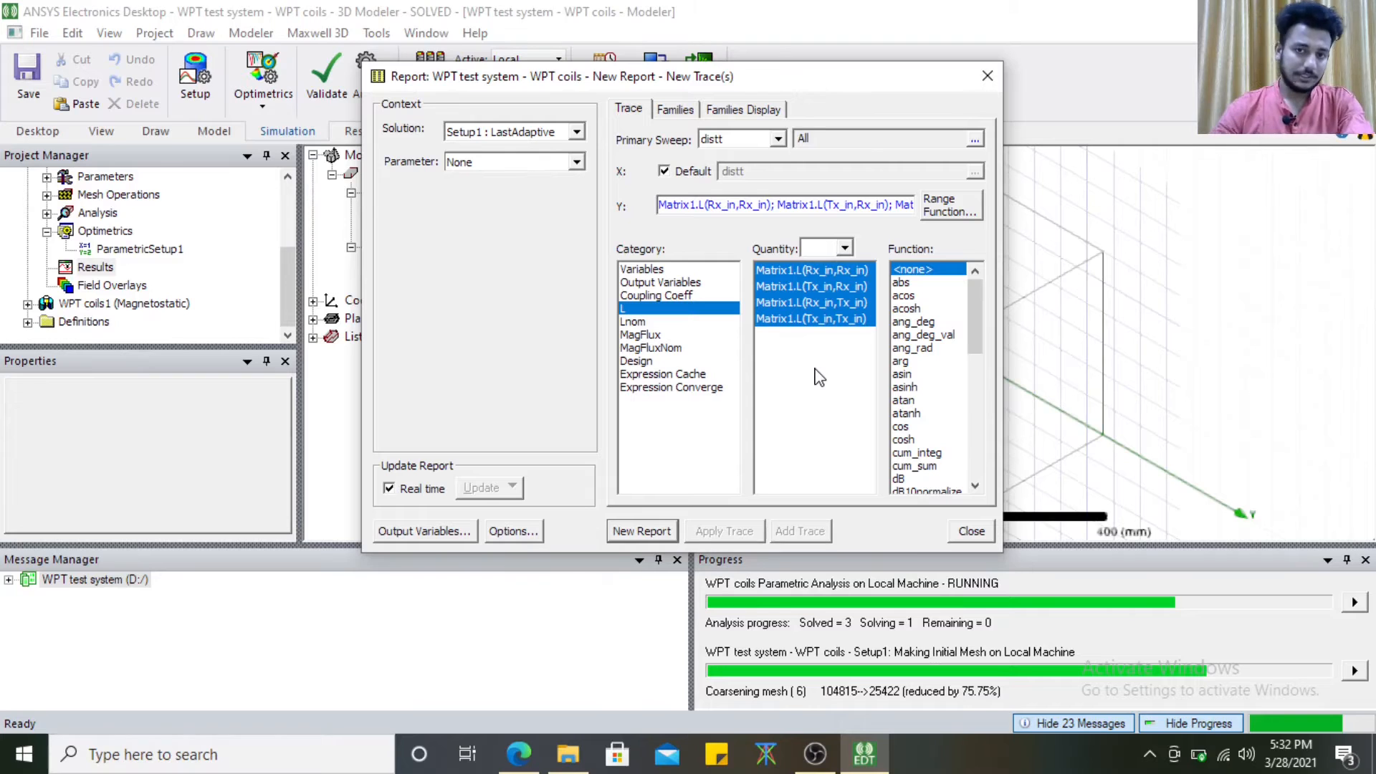
left_click(667, 534)
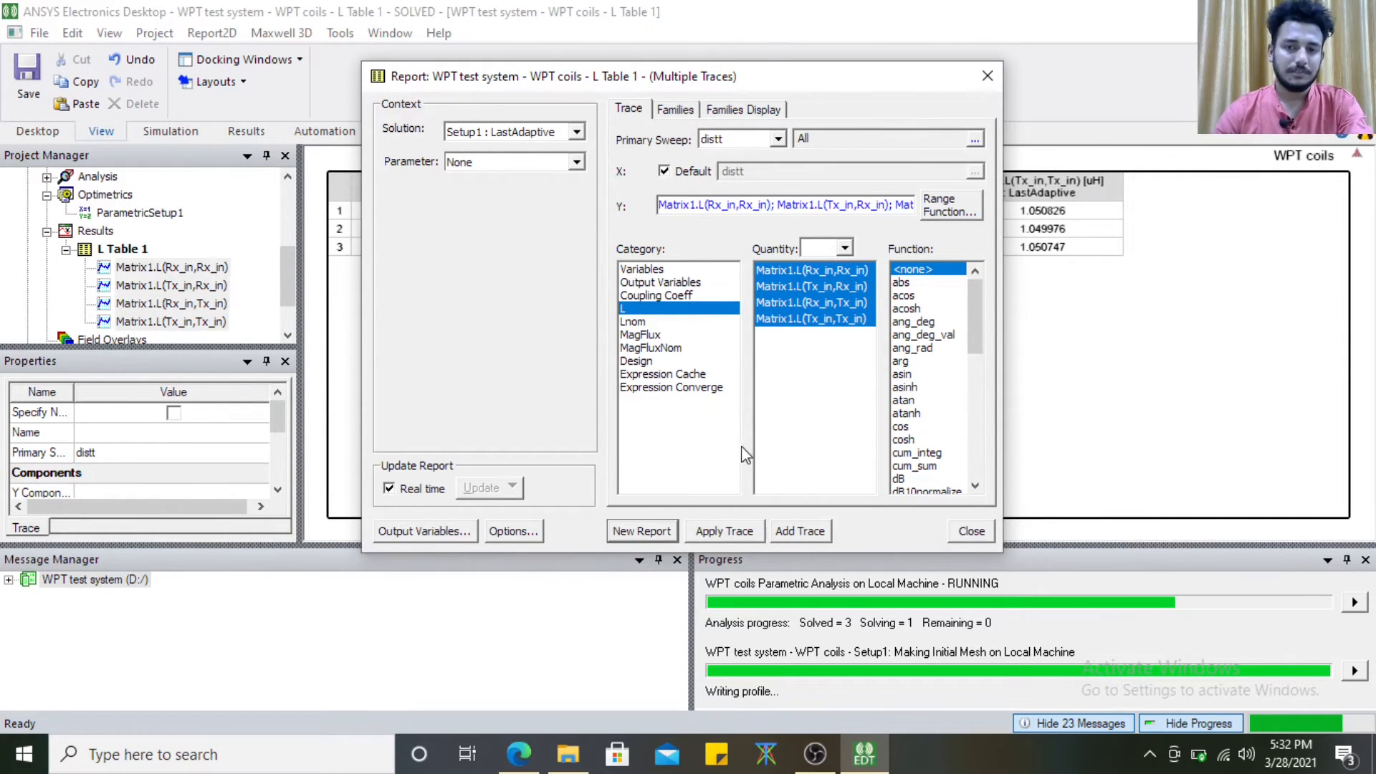
left_click(973, 531)
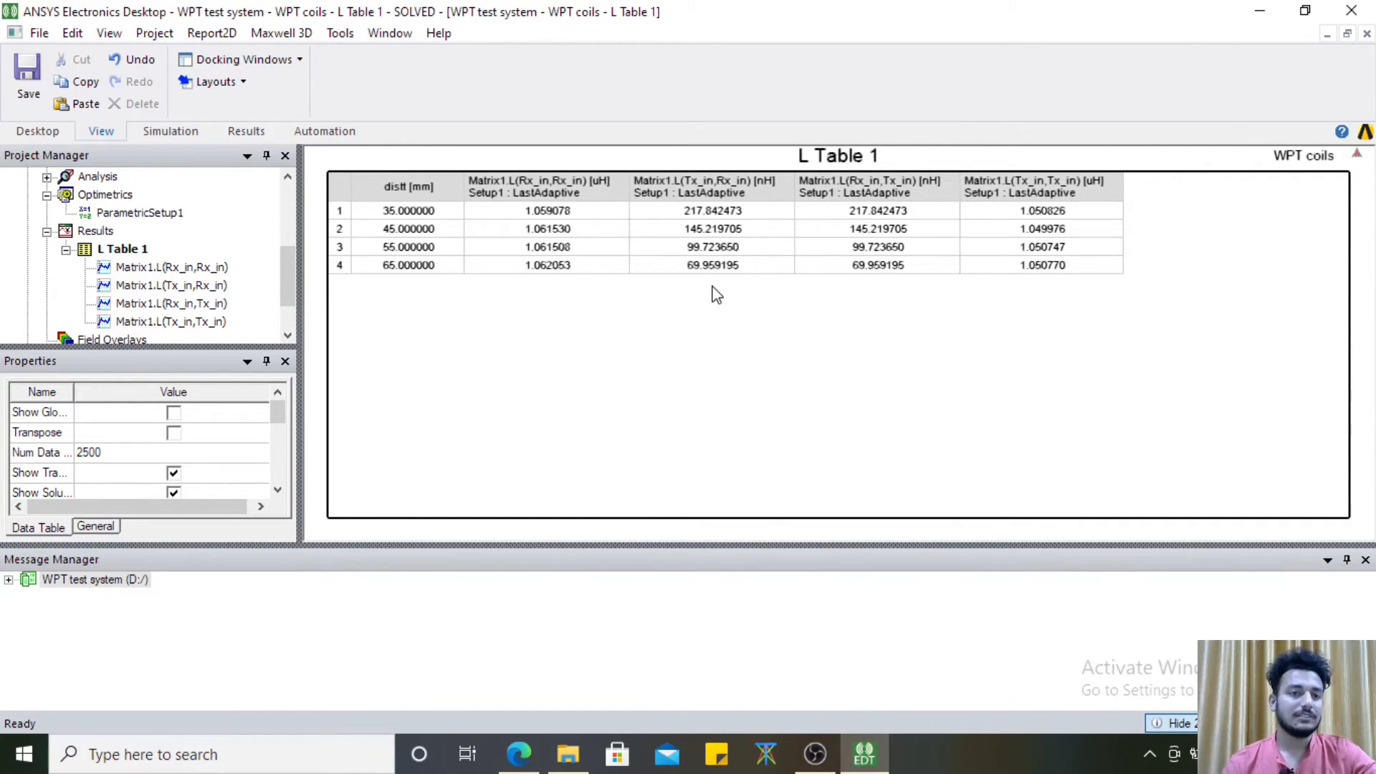
Start a magnetostatic rectangular plot report with Matrix1 as the parameter and distt as the primary sweep
left_click(65, 250)
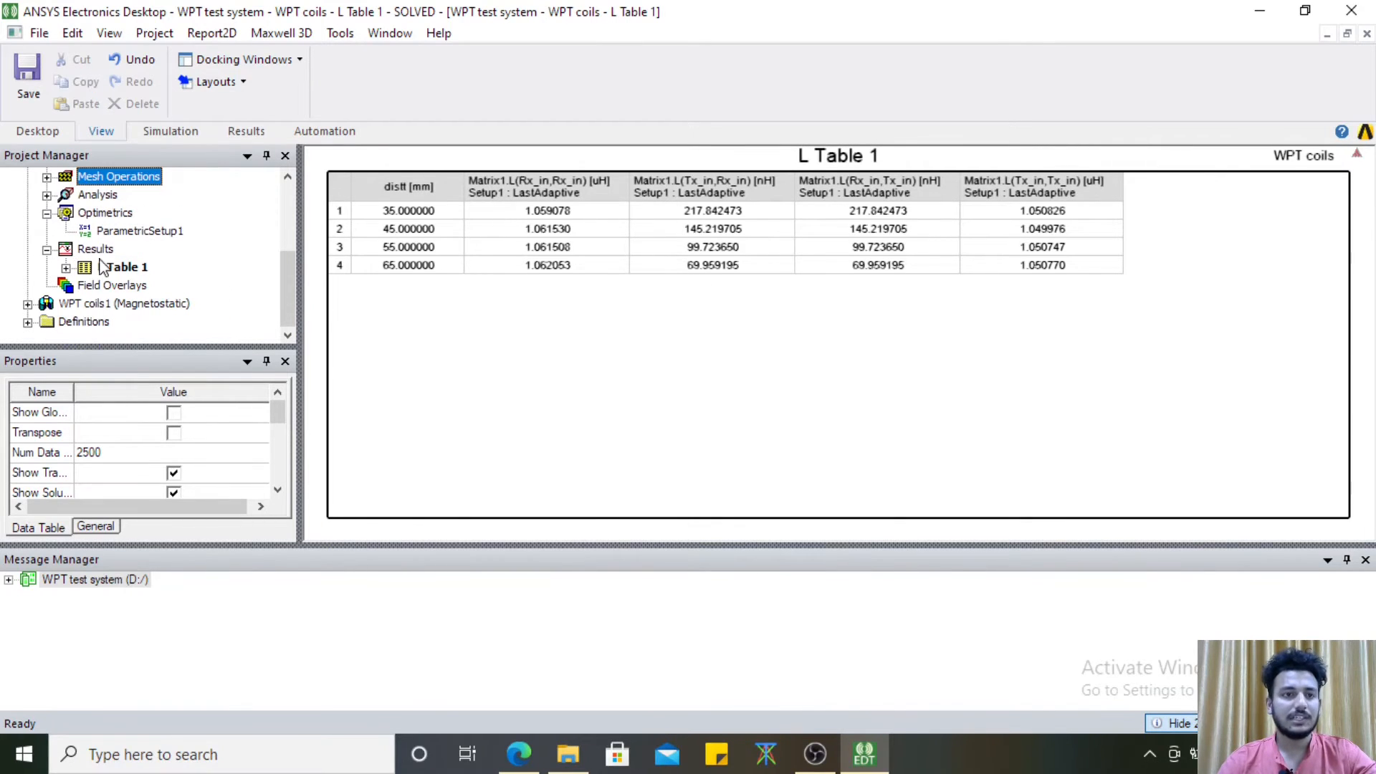
left_click(99, 251)
right_click(100, 256)
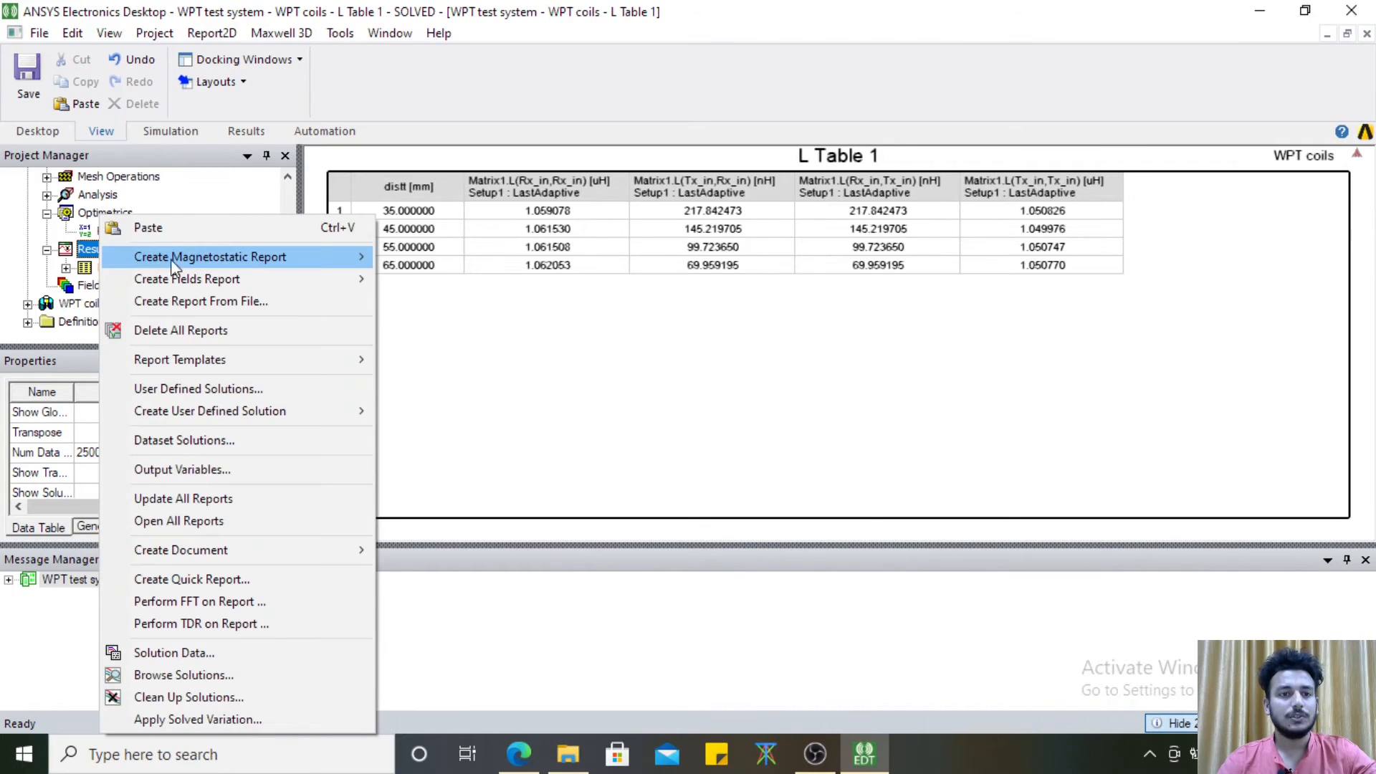
mouse_move(294, 258)
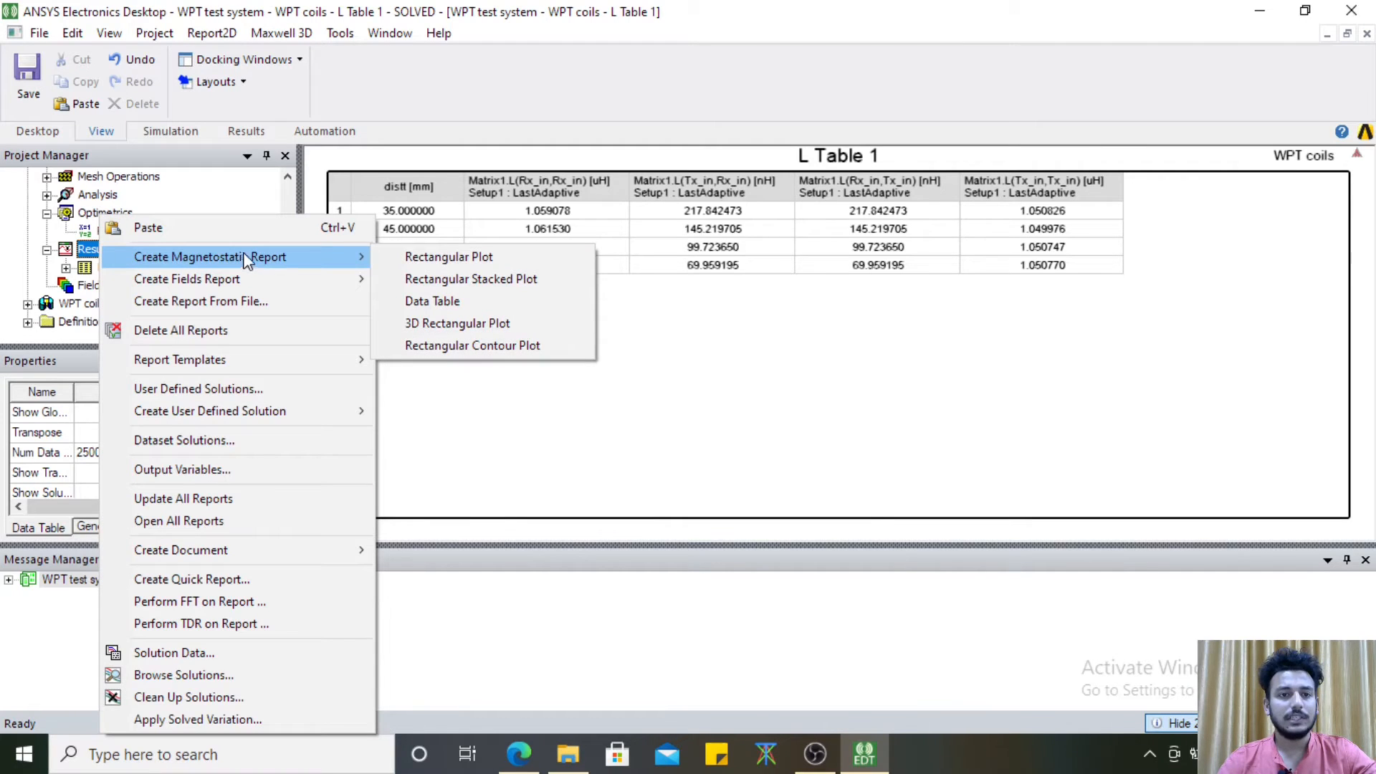
left_click(467, 262)
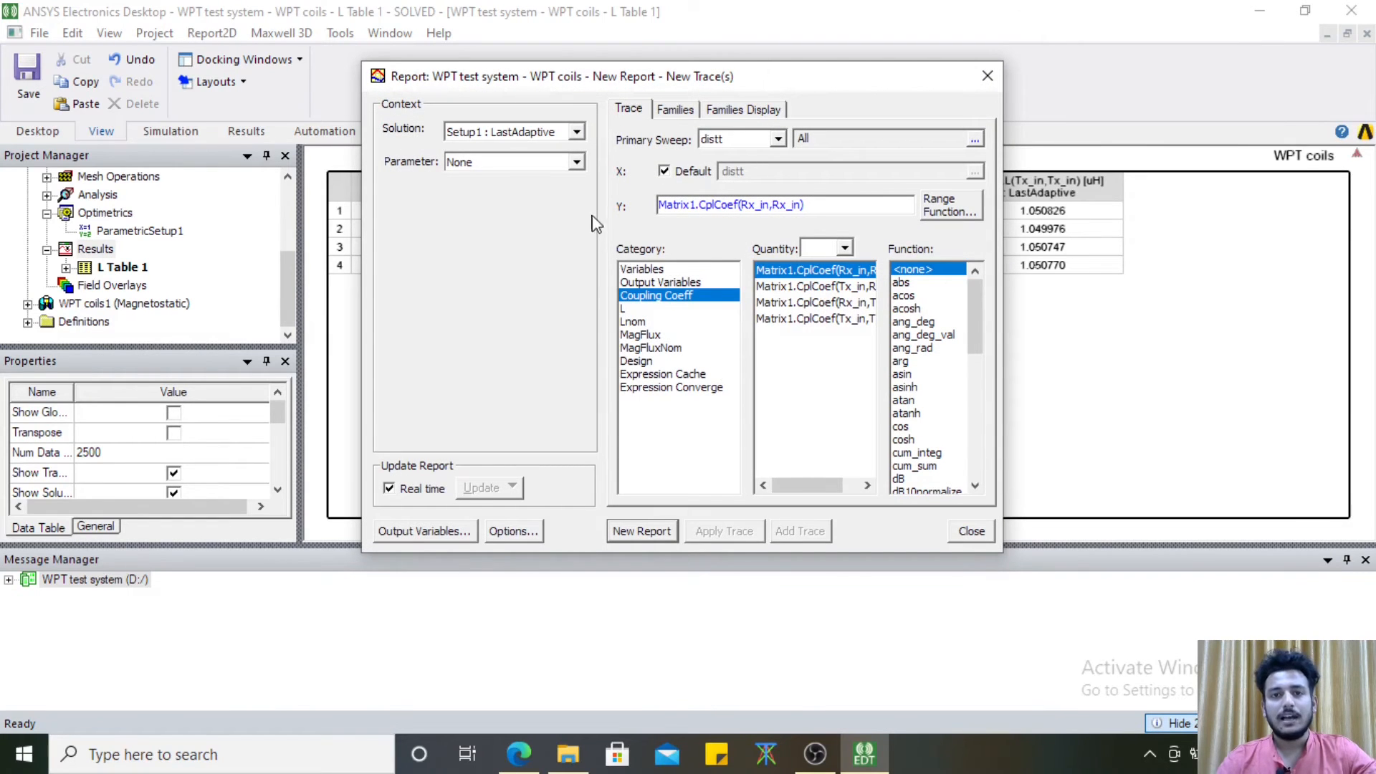
left_click(558, 164)
left_click(538, 195)
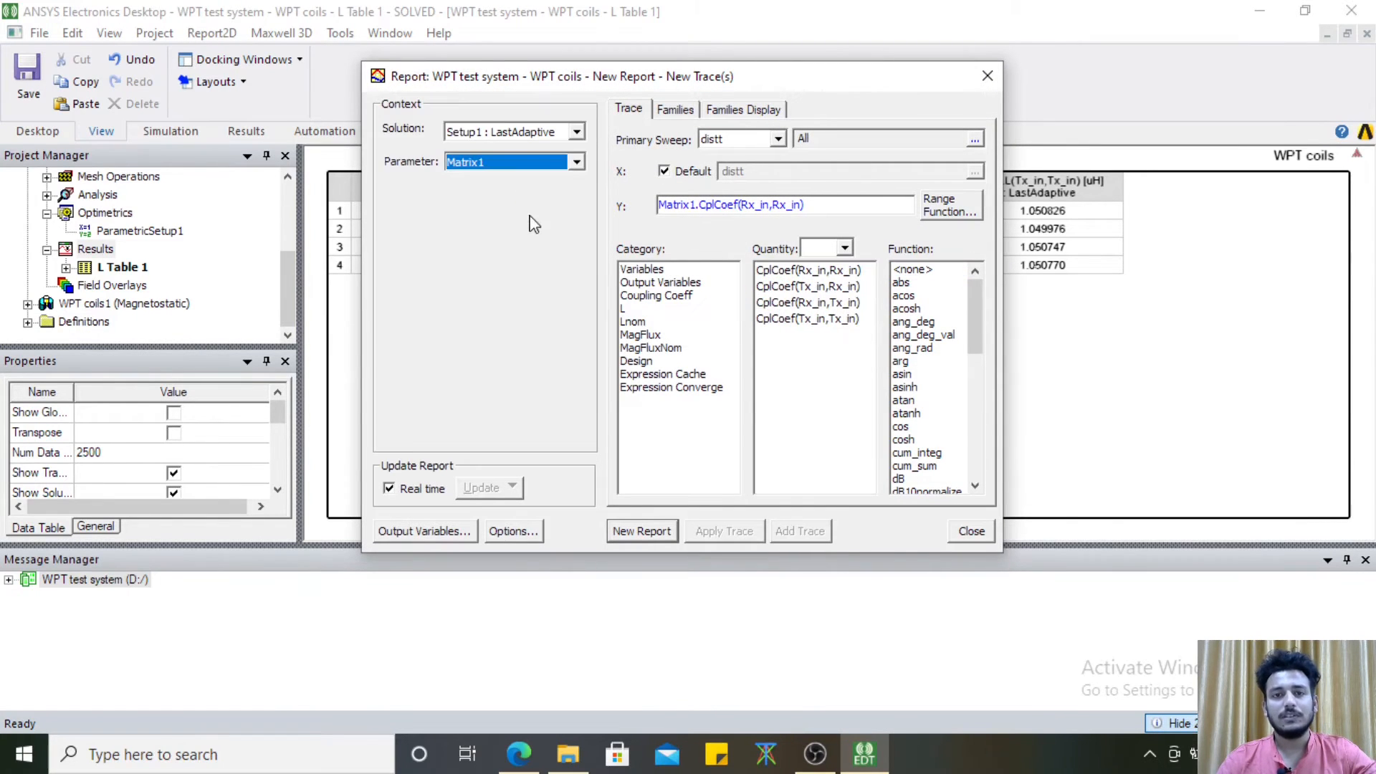
left_click(742, 139)
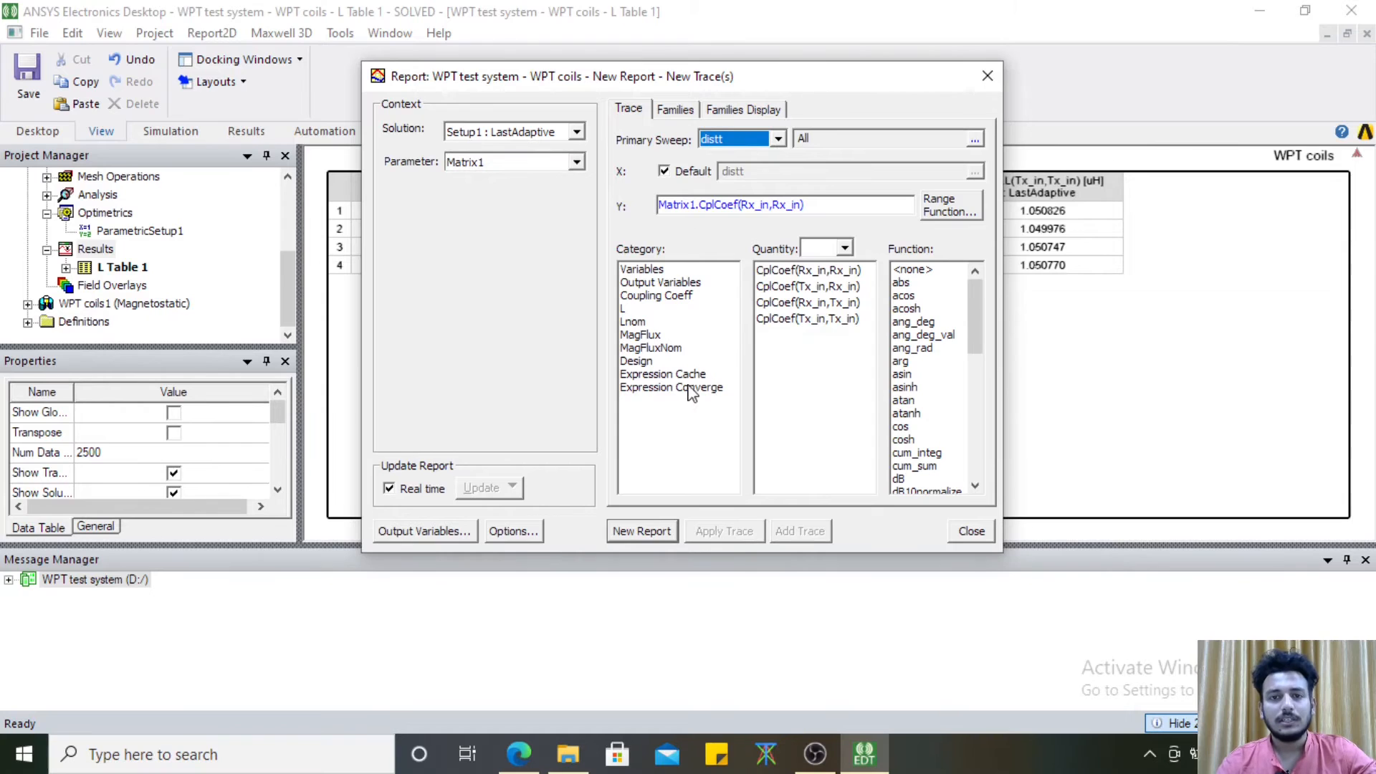
Plot the coupling coefficient CplCoef(Tx_in,Rx_in) against distt as a new report and close the report settings
left_click(652, 276)
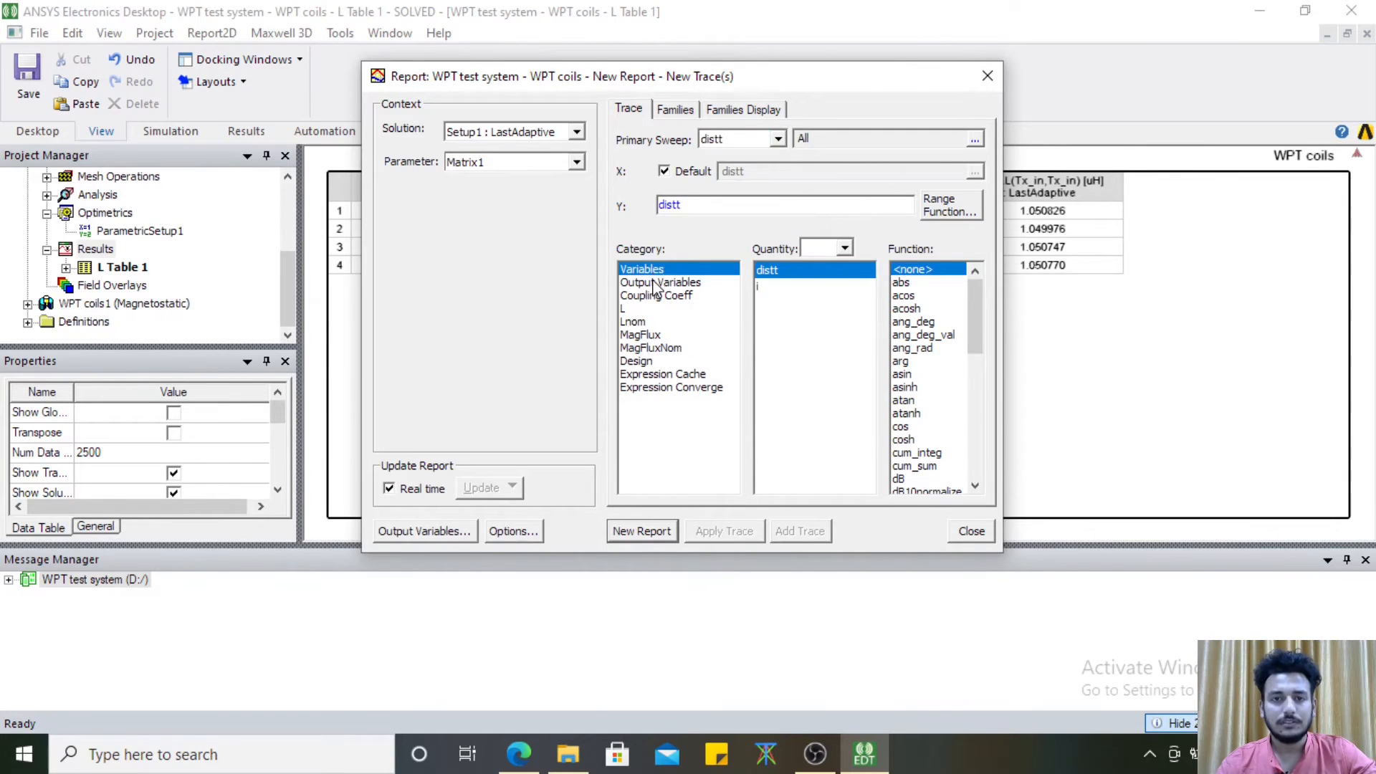
left_click(654, 282)
left_click(654, 297)
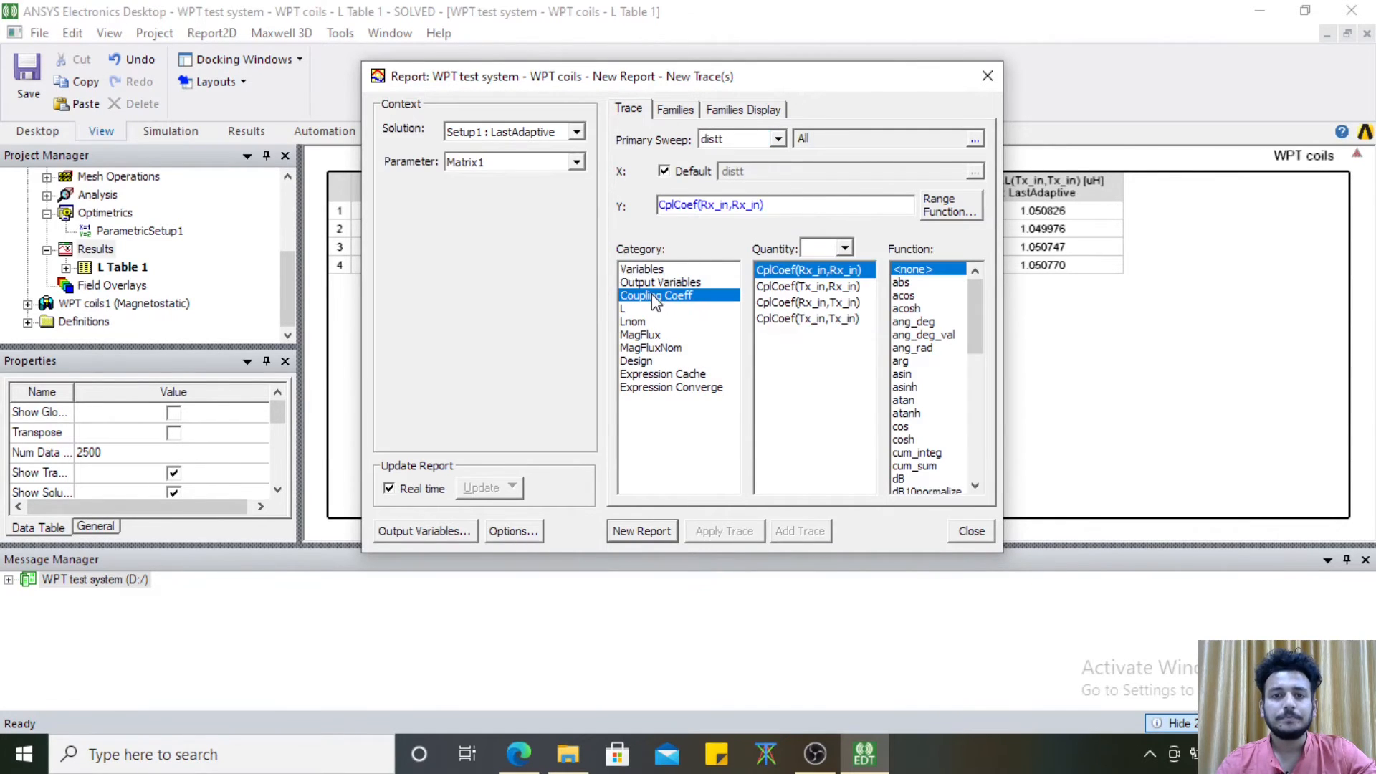
left_click(813, 289)
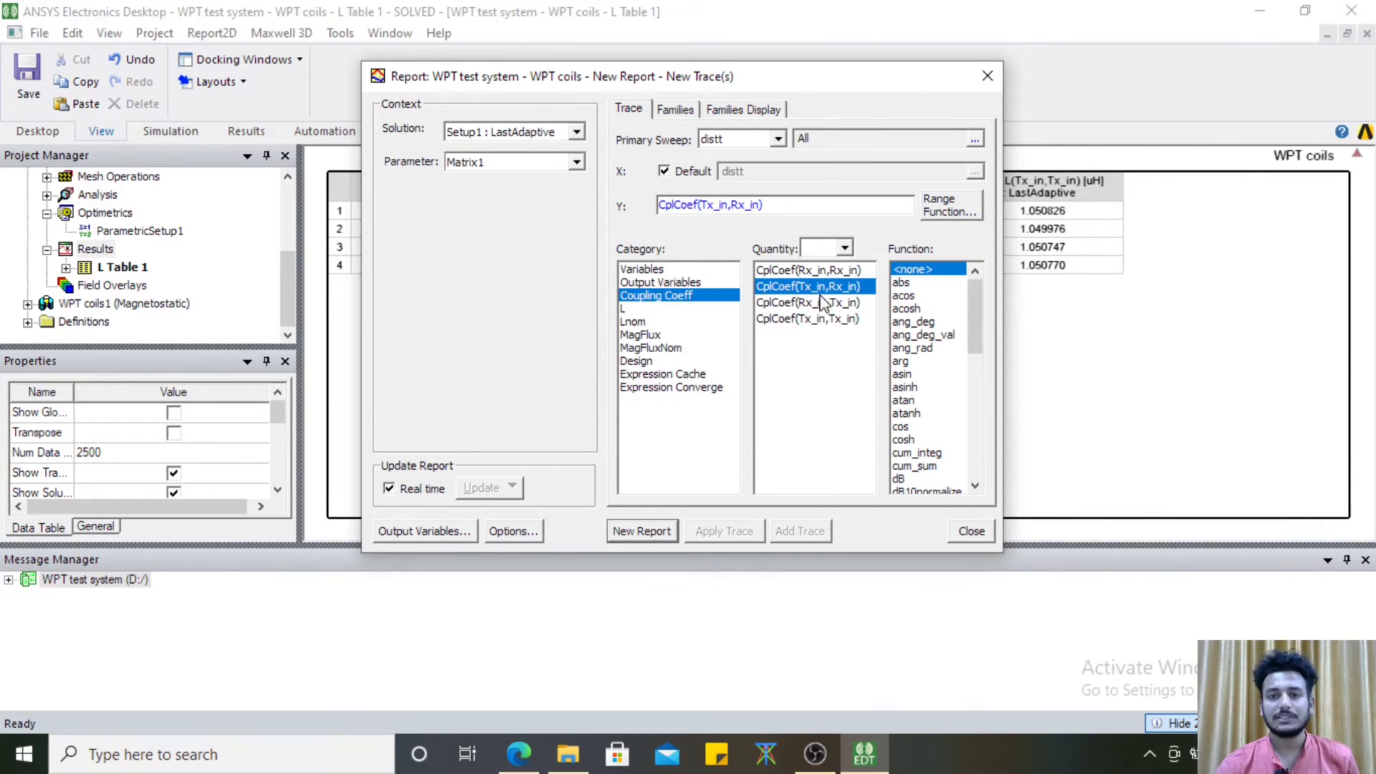
left_click(642, 532)
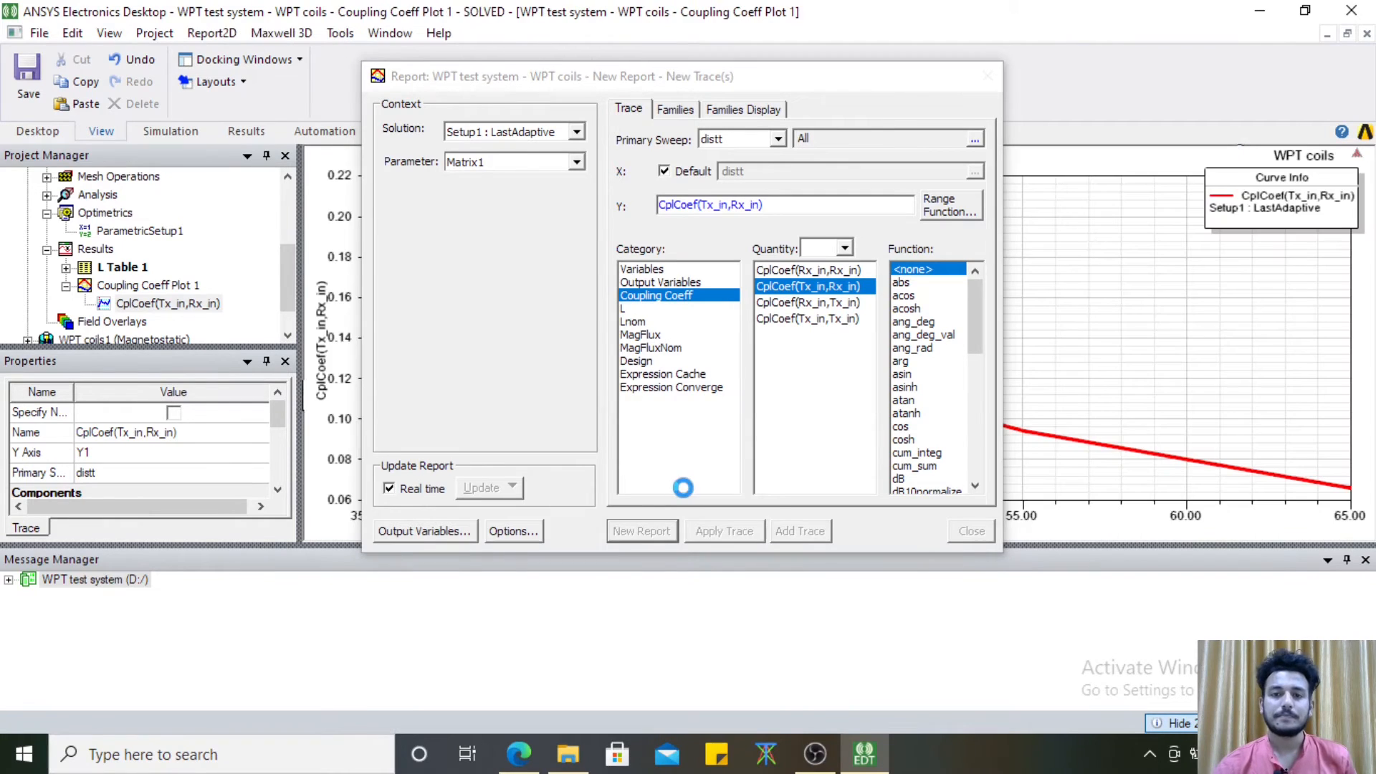
left_click(973, 533)
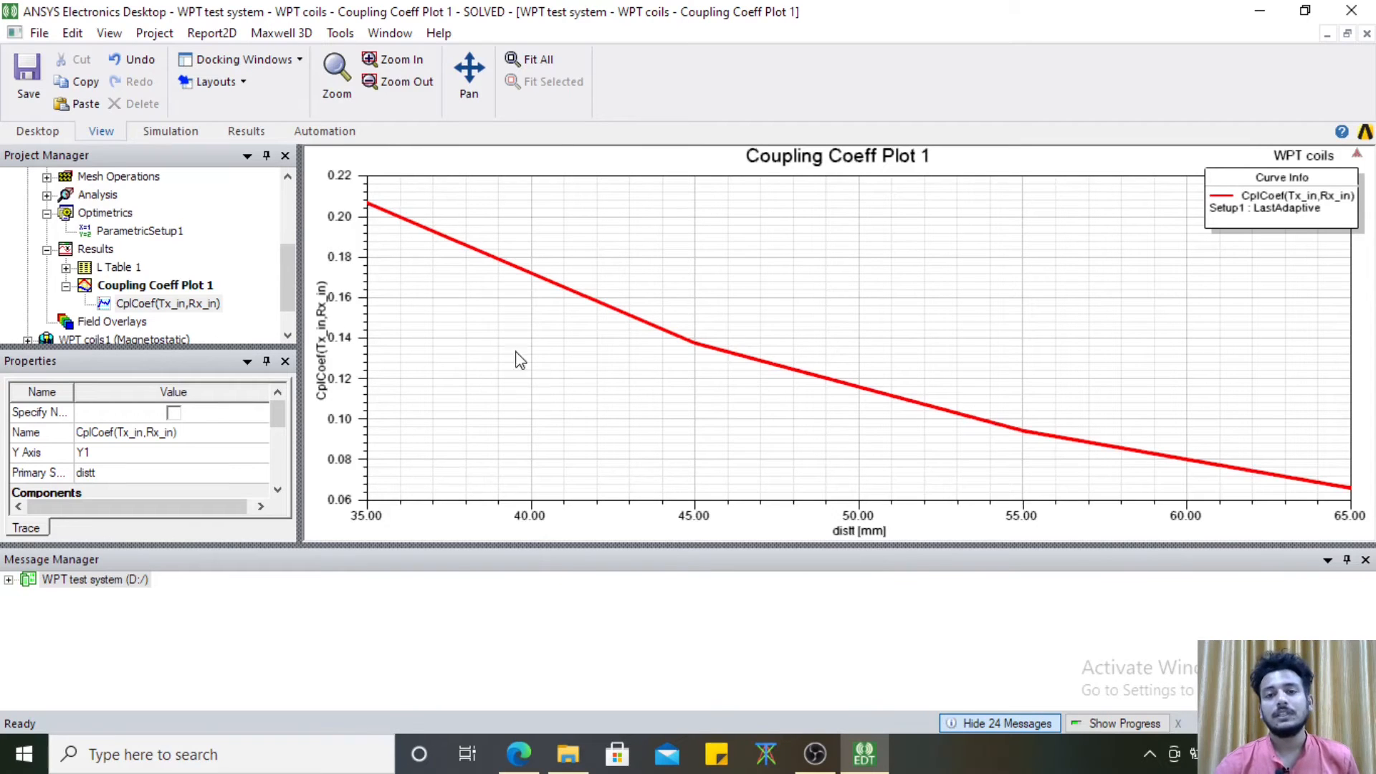
Add a marker to the CplCoef(Tx_in,Rx_in) curve at a coil distance of about 50 mm
left_click(1351, 489)
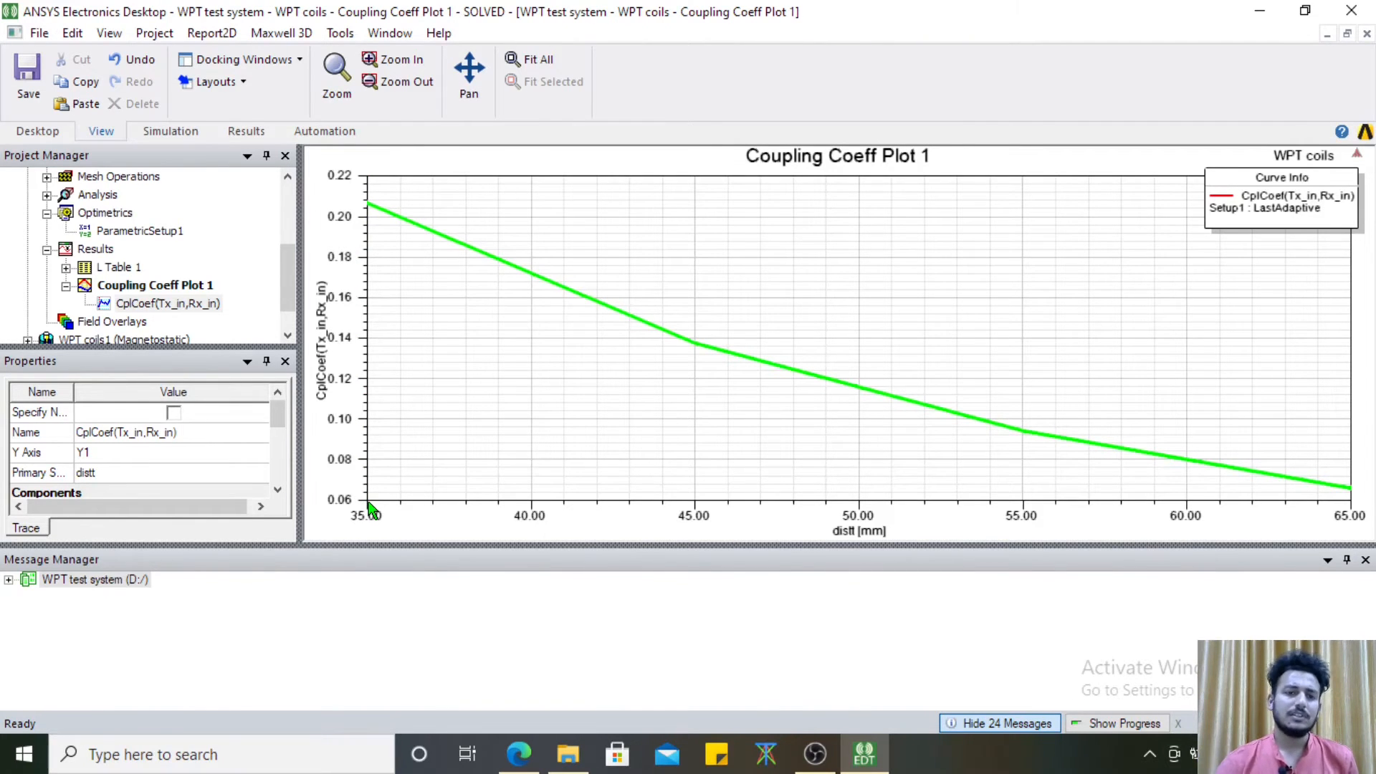
left_click(814, 472)
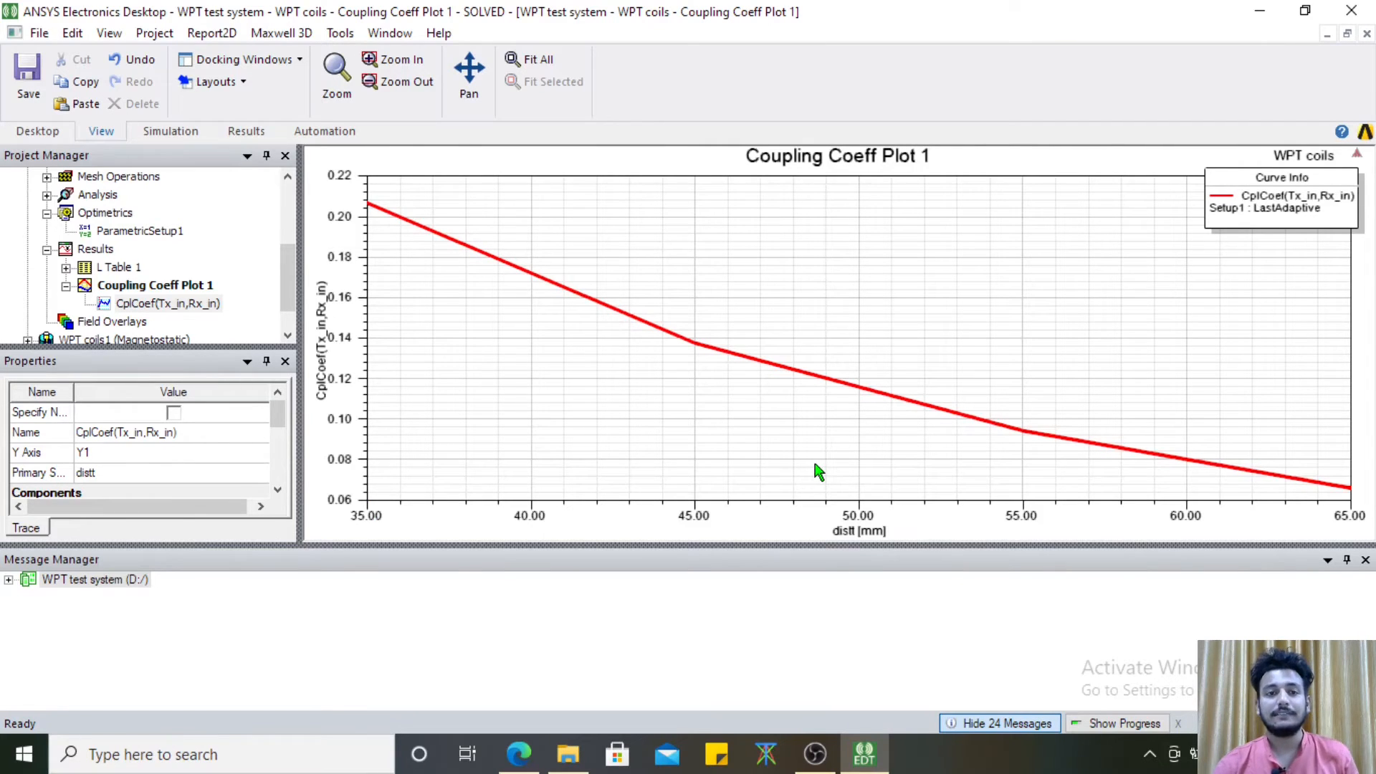
right_click(693, 211)
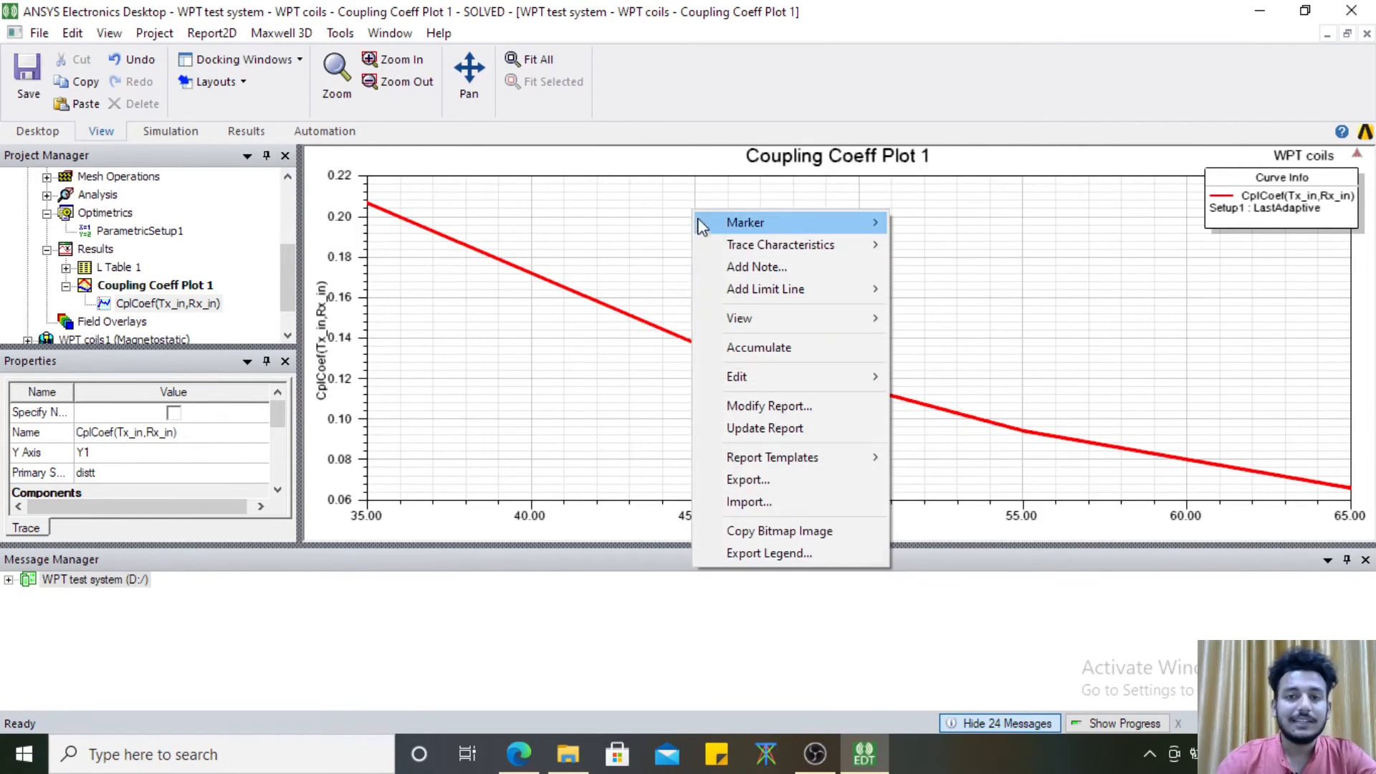
mouse_move(808, 223)
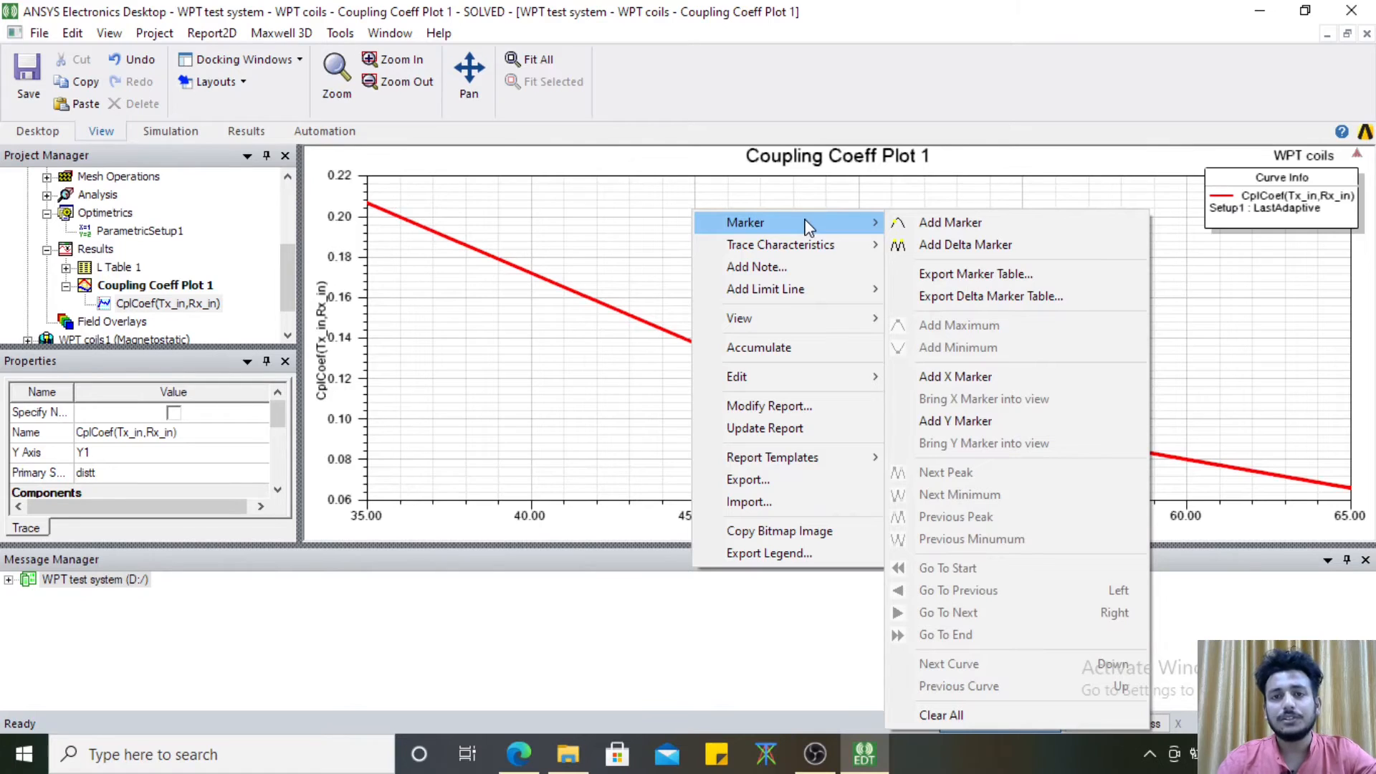
left_click(939, 223)
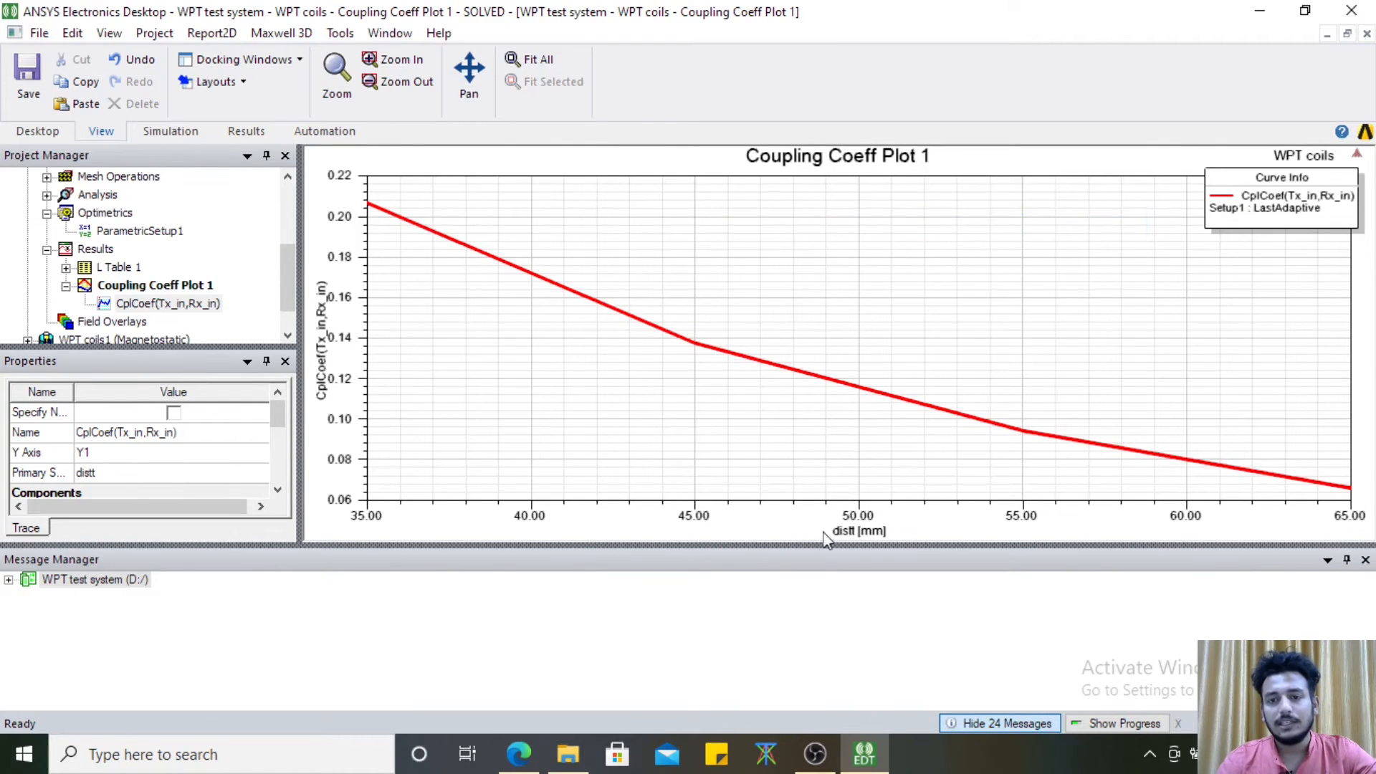
left_click(861, 388)
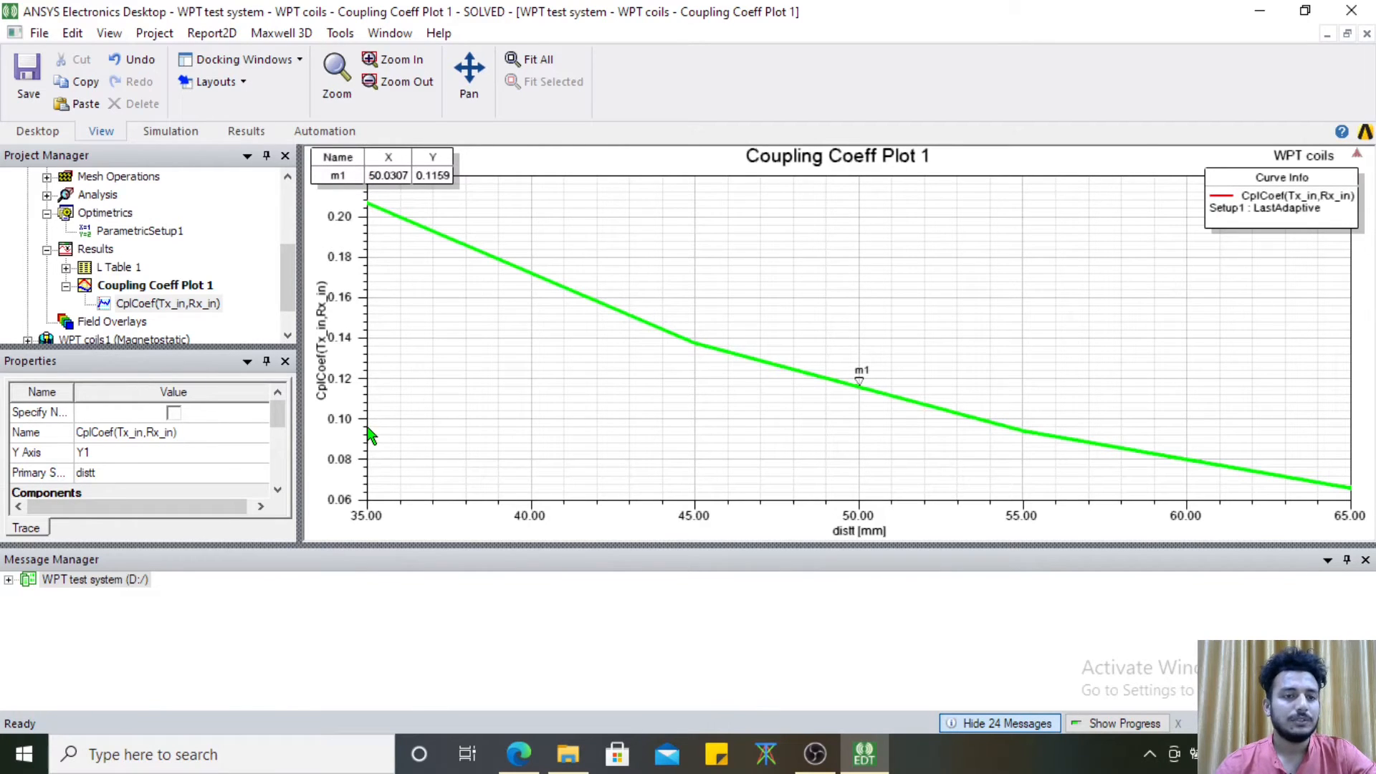
Return to the 3D model of the WPT coils design and orient it to the top view
left_click(95, 249)
left_click_drag(290, 272, 288, 227)
double_click(113, 193)
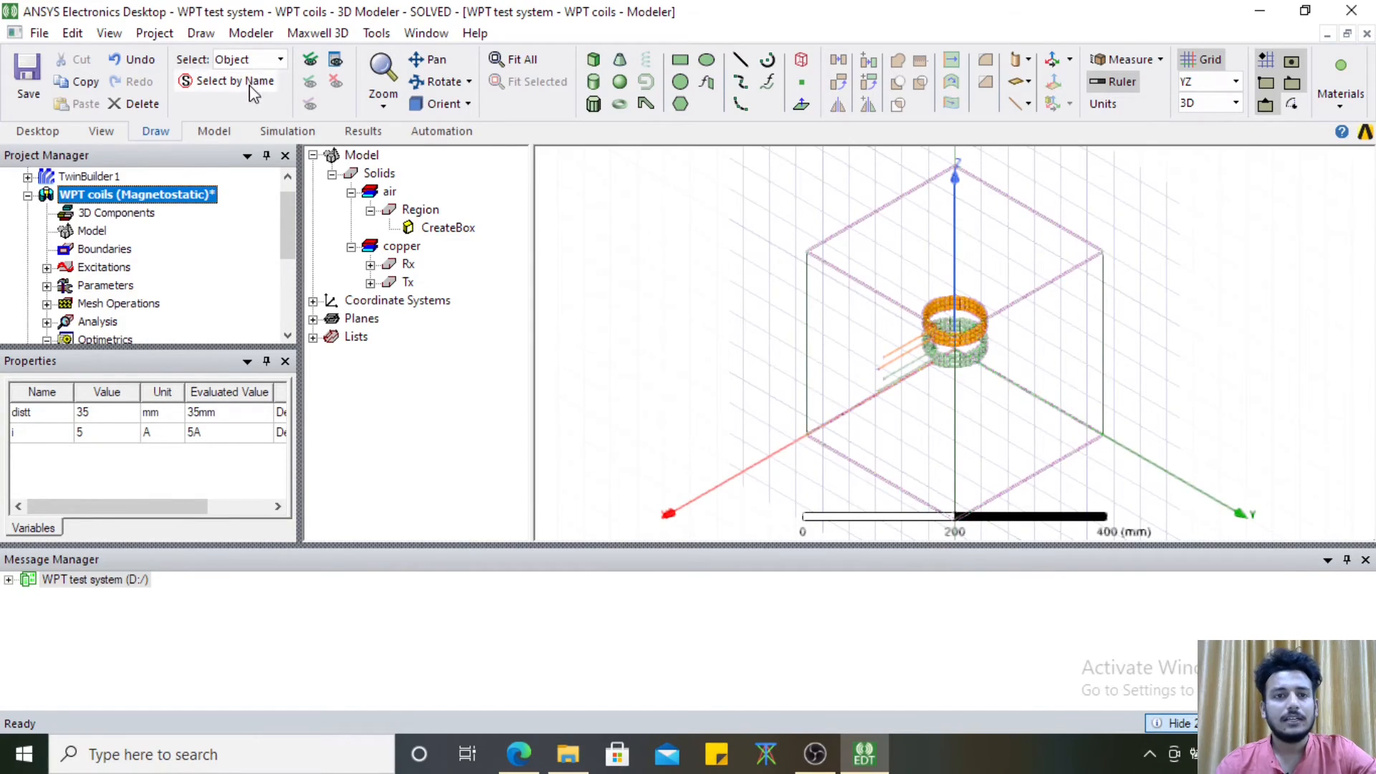
left_click(444, 105)
left_click(449, 132)
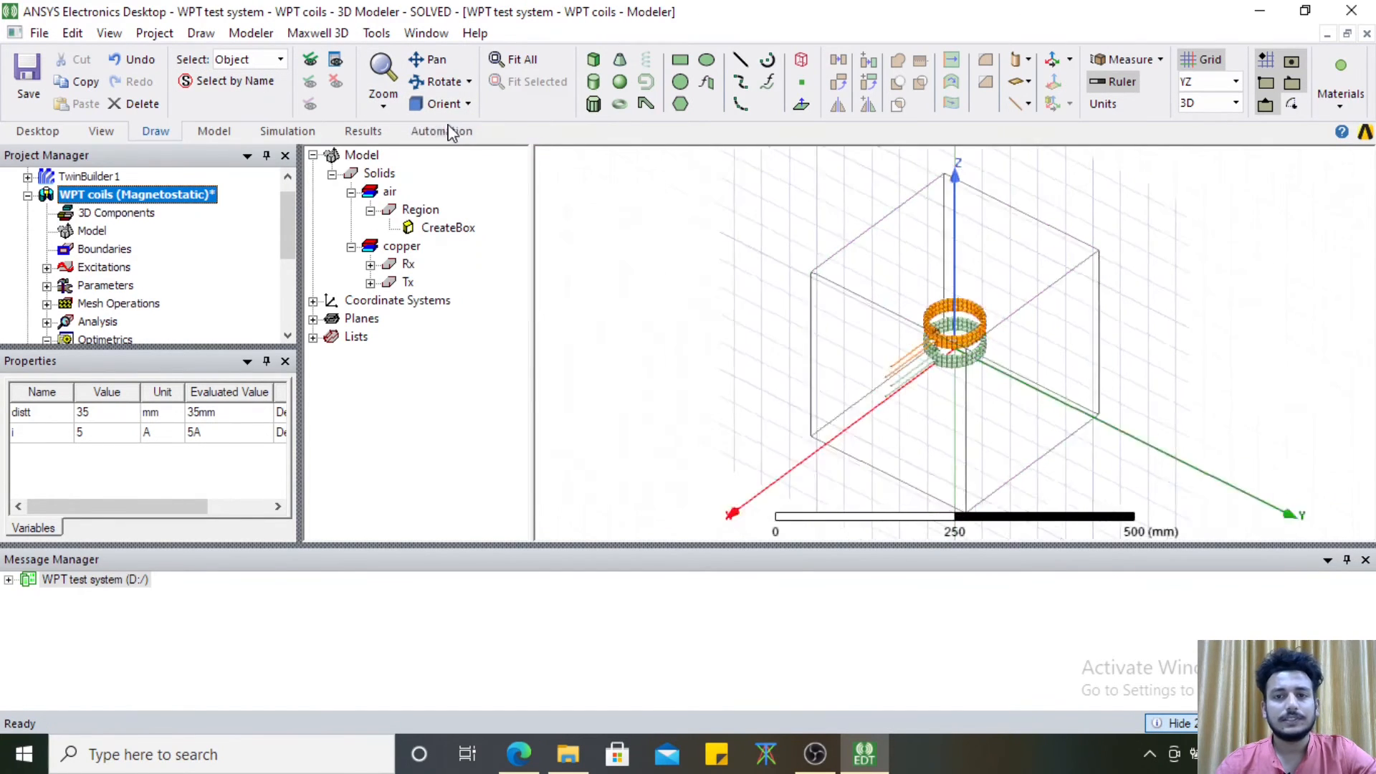
Hide the air Region and fit the remaining coils in the model view
left_click(403, 214)
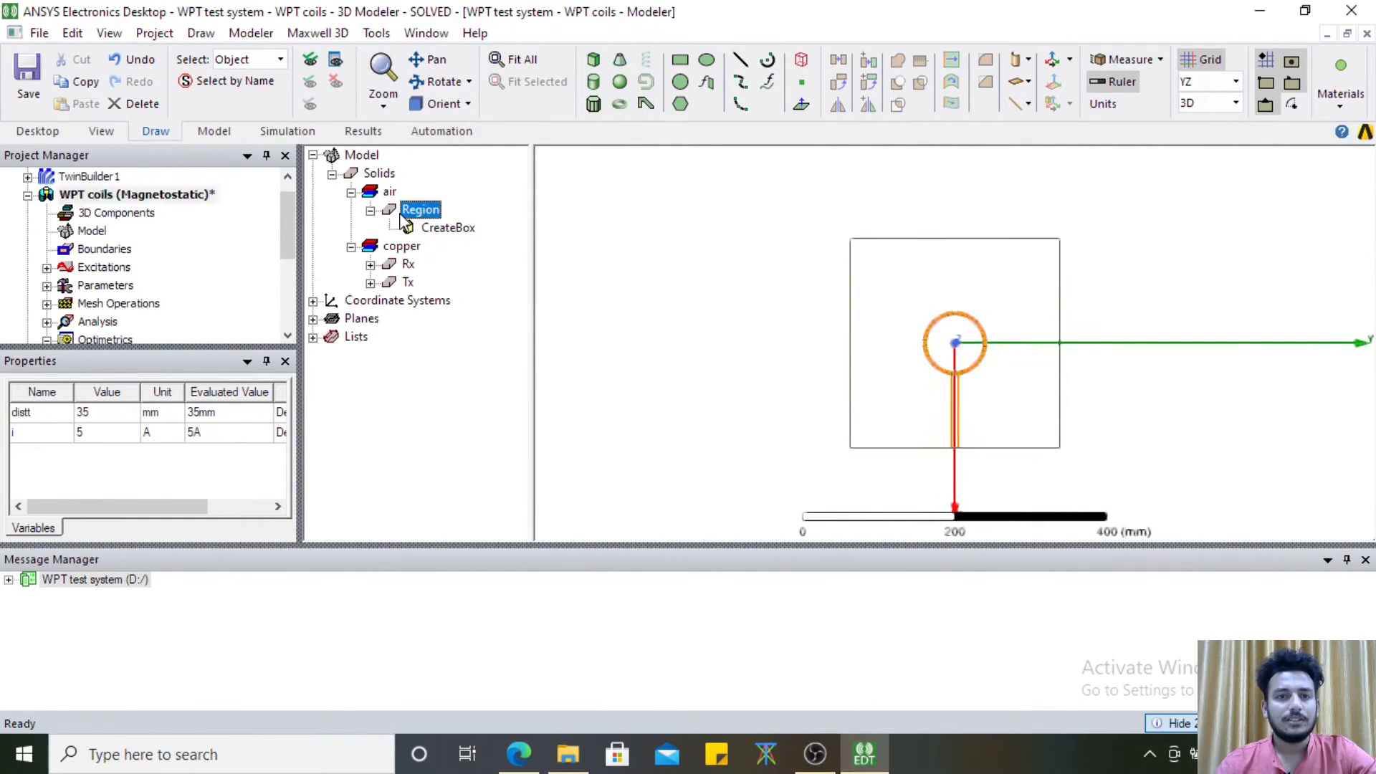
left_click(336, 84)
left_click(505, 63)
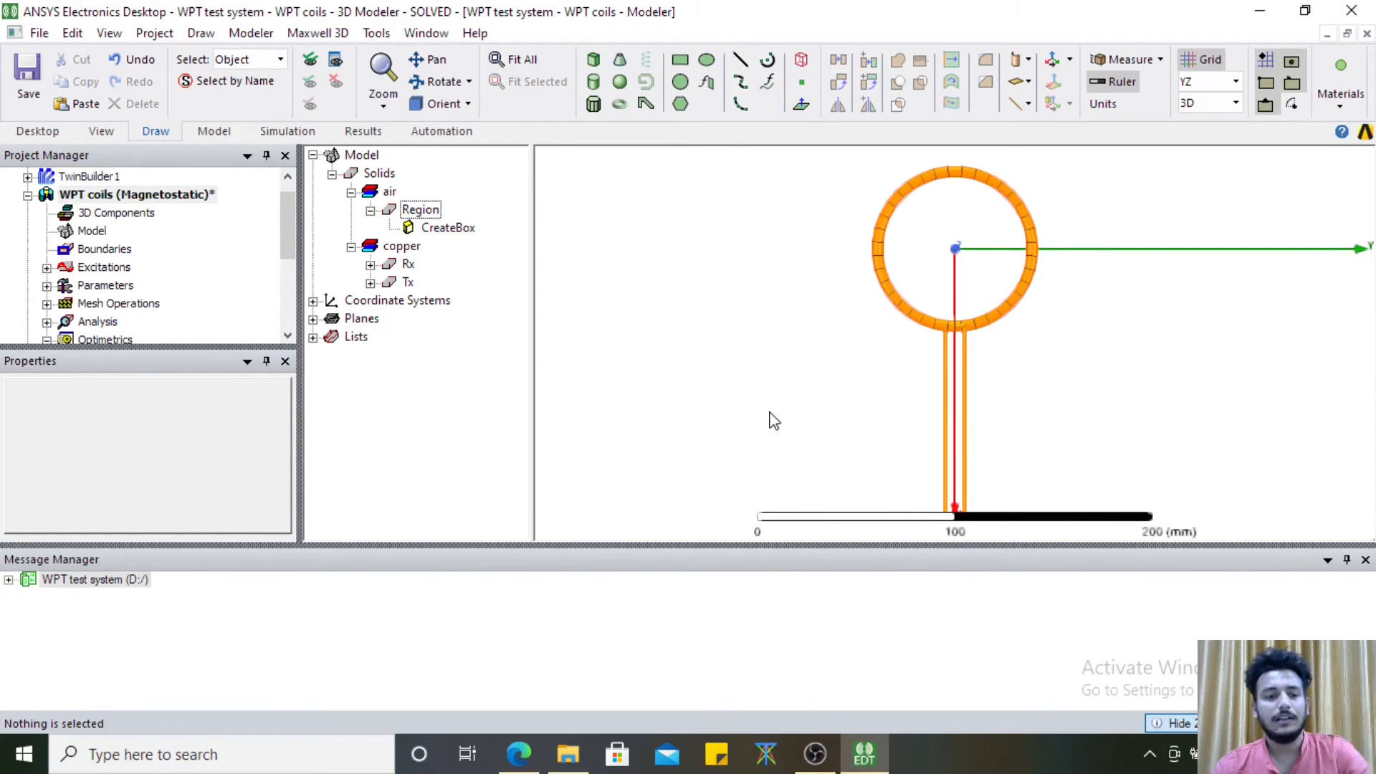
Draw a 120 by 120 mm non-model rectangle on the XY plane around the coils, starting at (-60, -60, 0) mm
left_click_drag(780, 286, 763, 347, "shift")
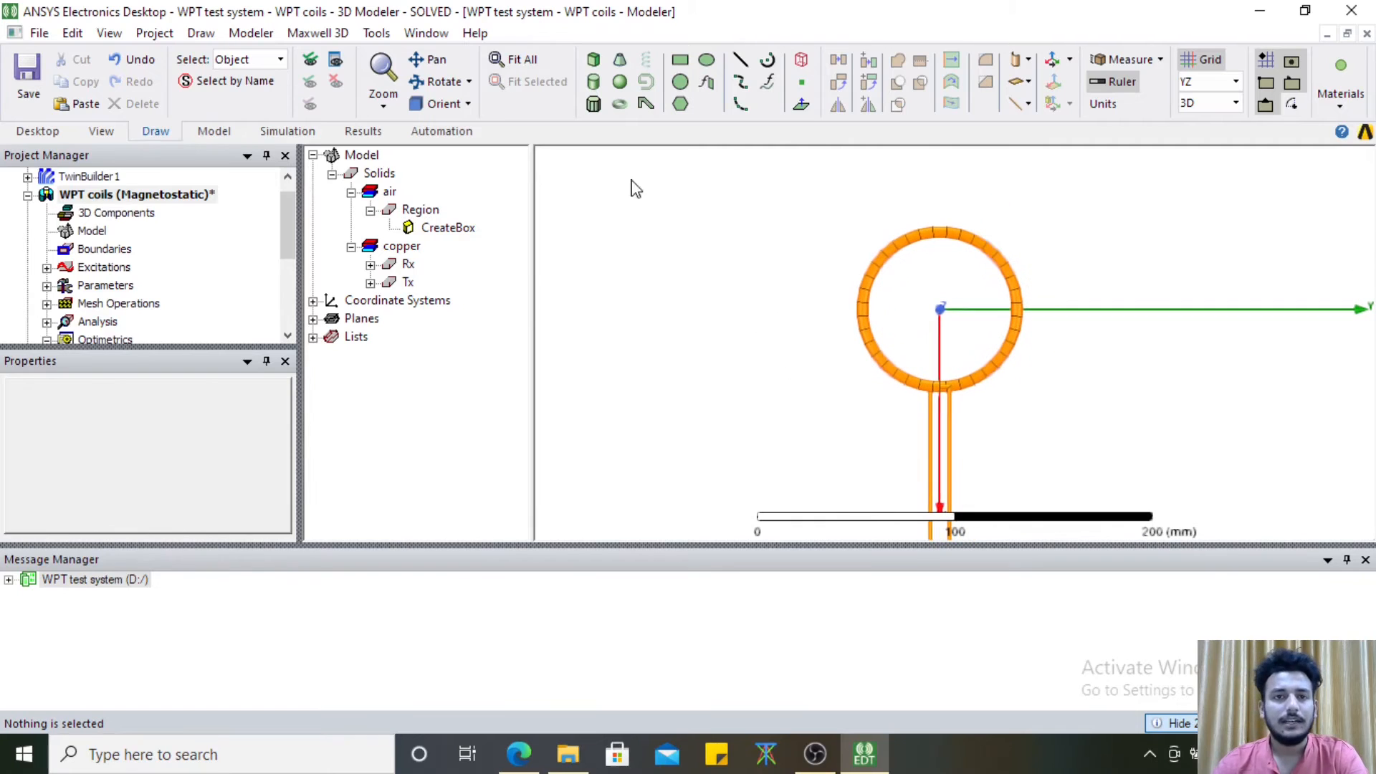
left_click(680, 61)
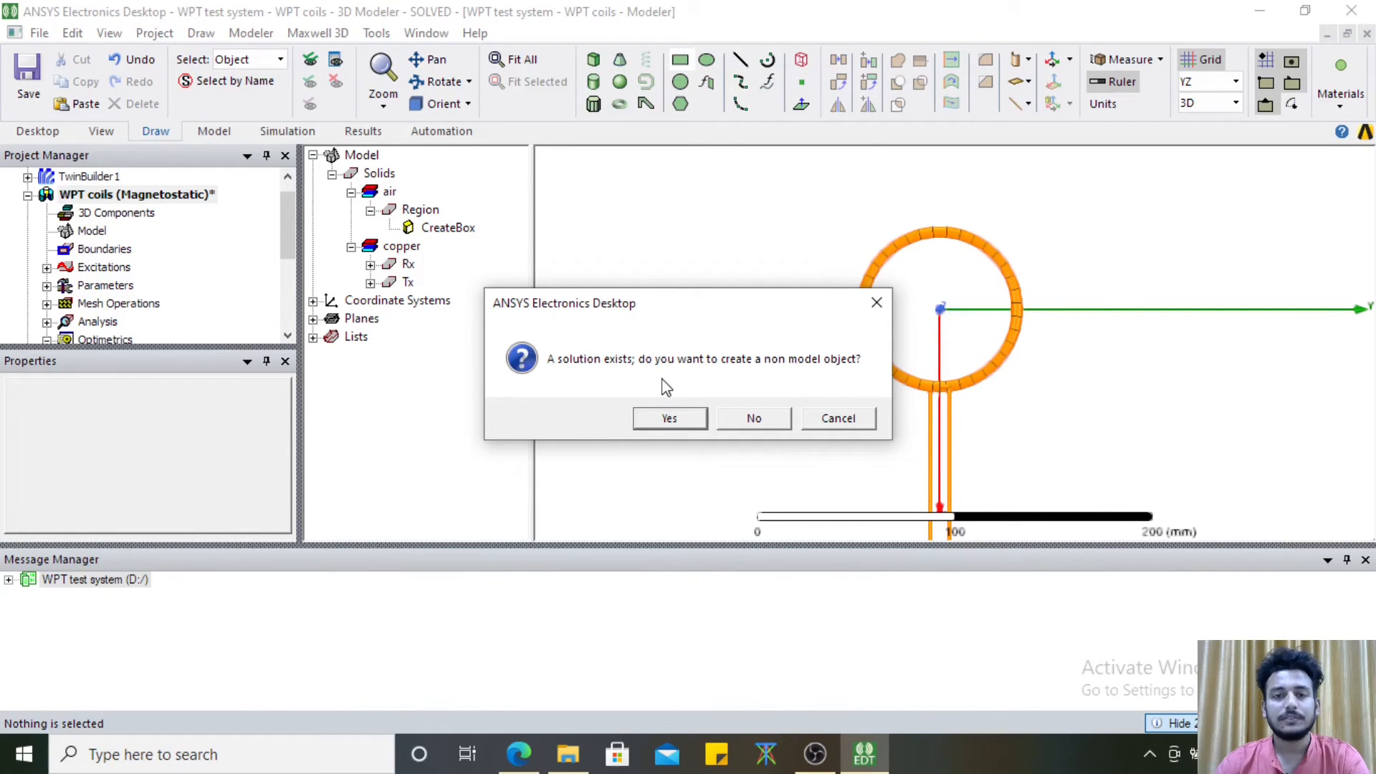
left_click(662, 423)
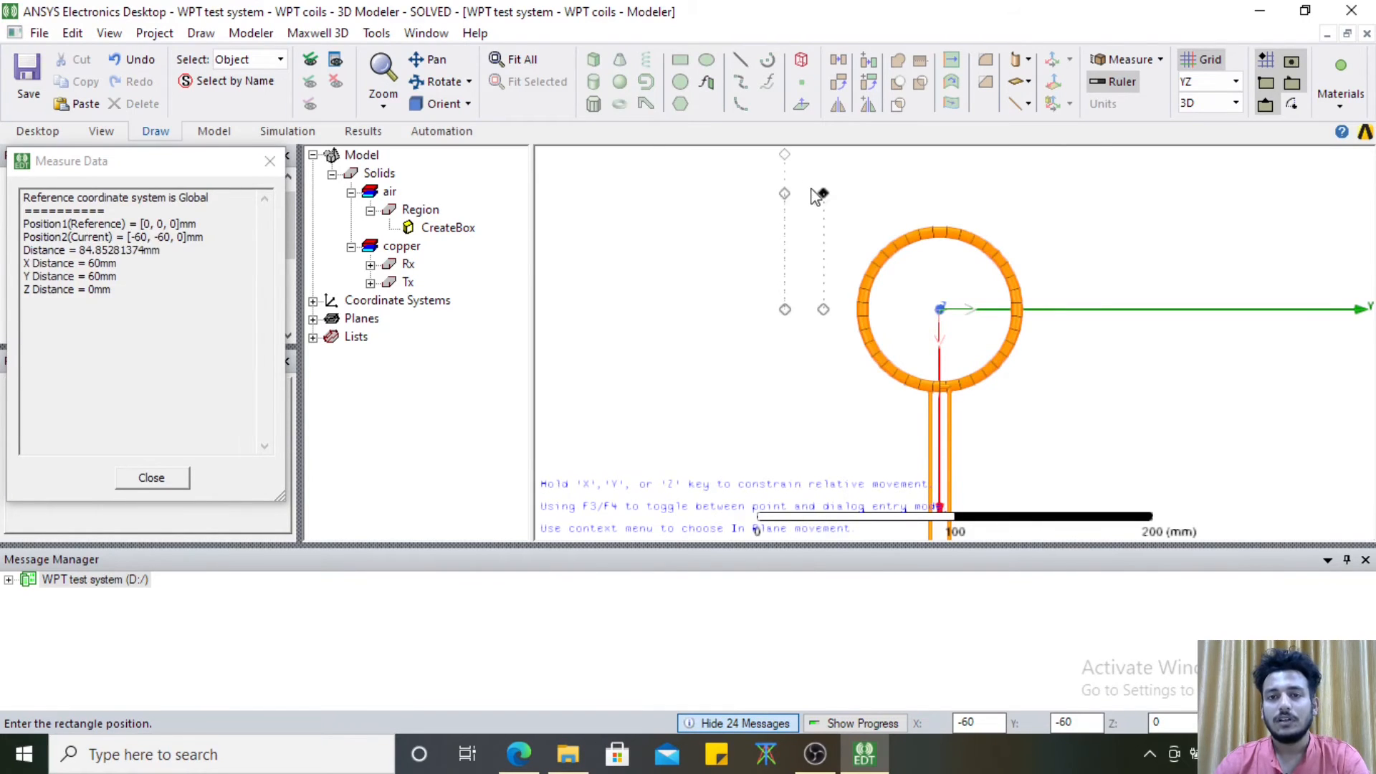
left_click(823, 193)
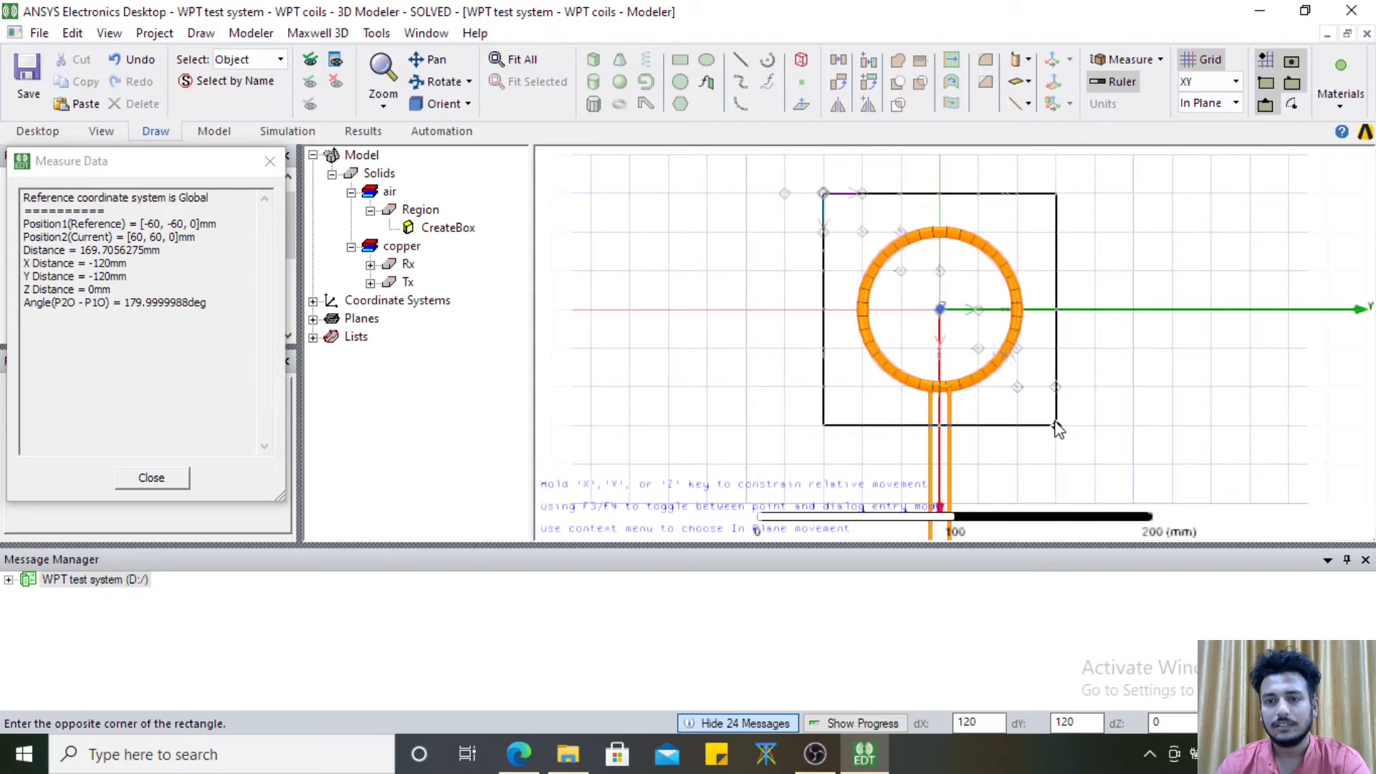
left_click(1056, 424)
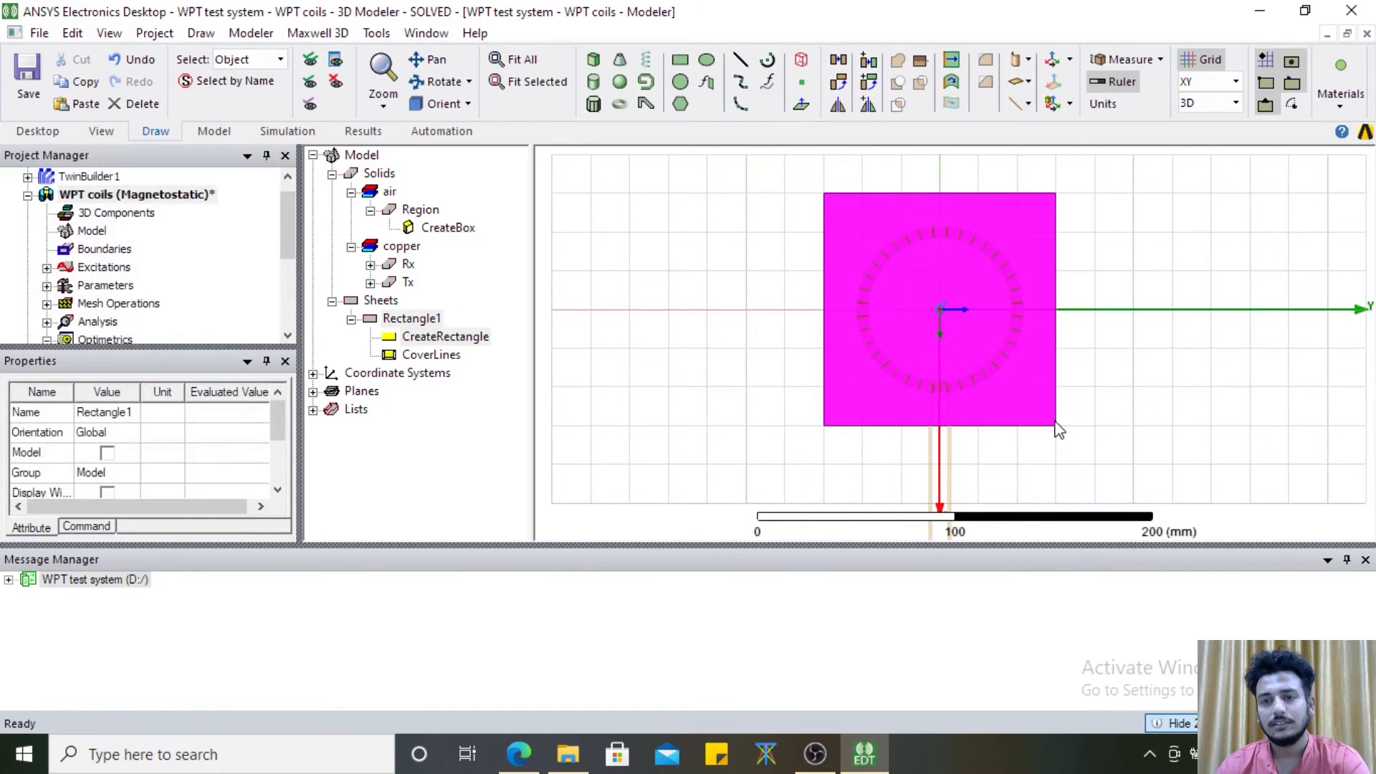
Orient the model to the front view and replace the rectangle's Z position with a variable named plate
left_click(445, 105)
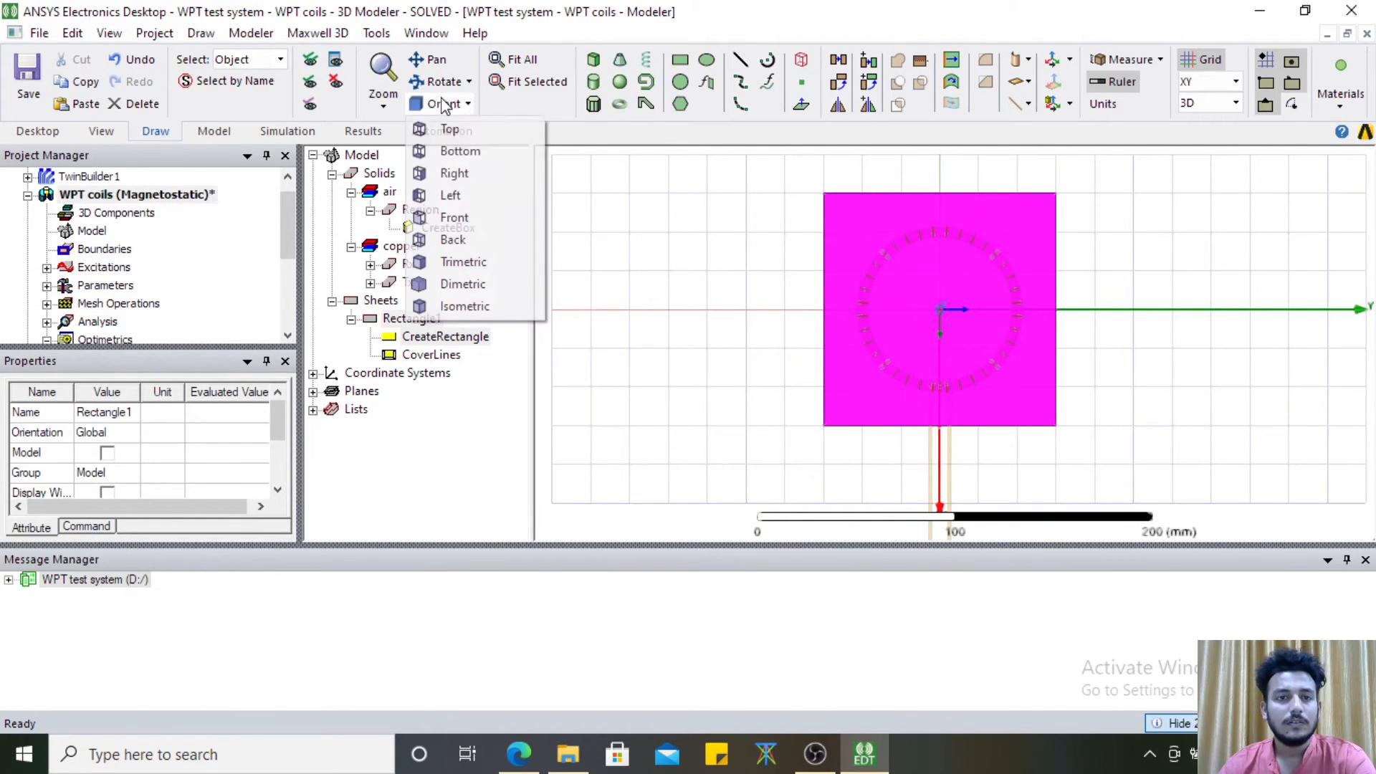
left_click(452, 221)
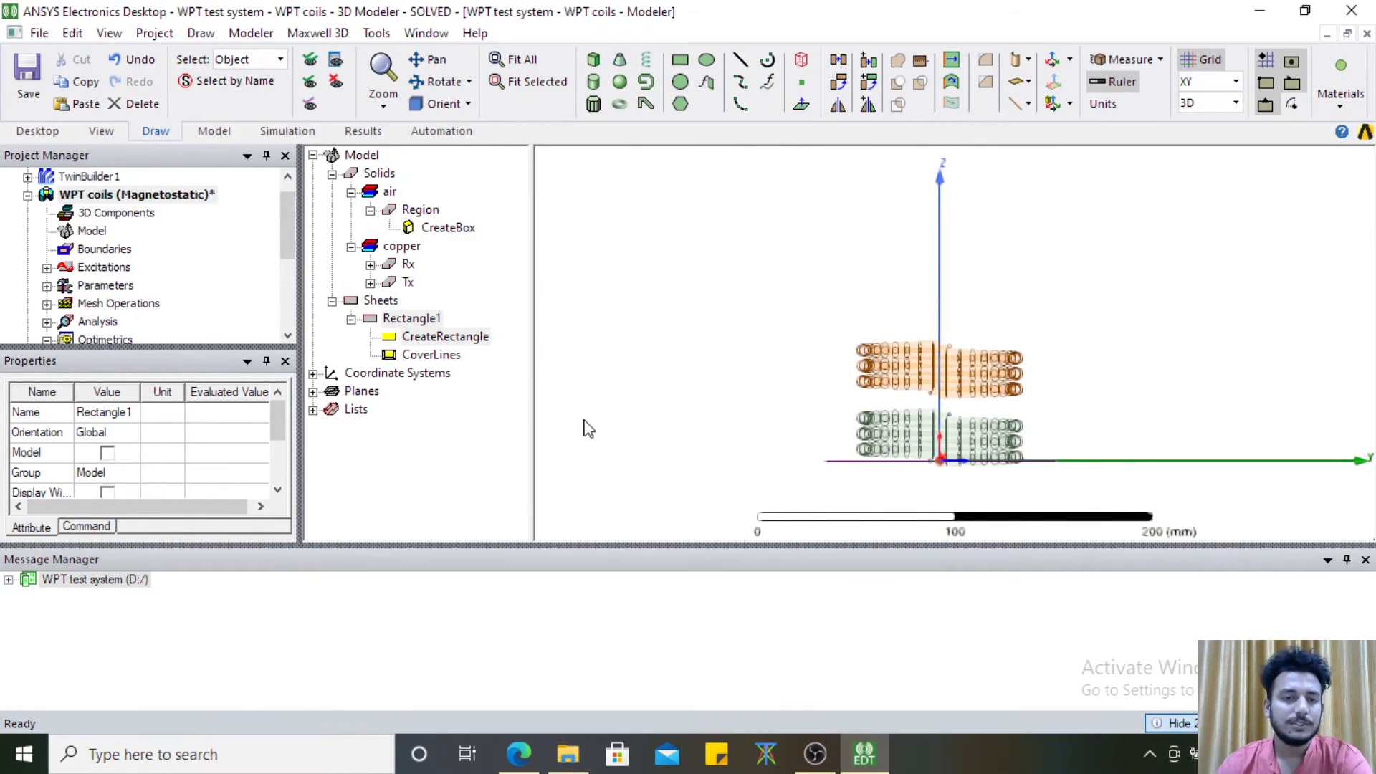
left_click(434, 336)
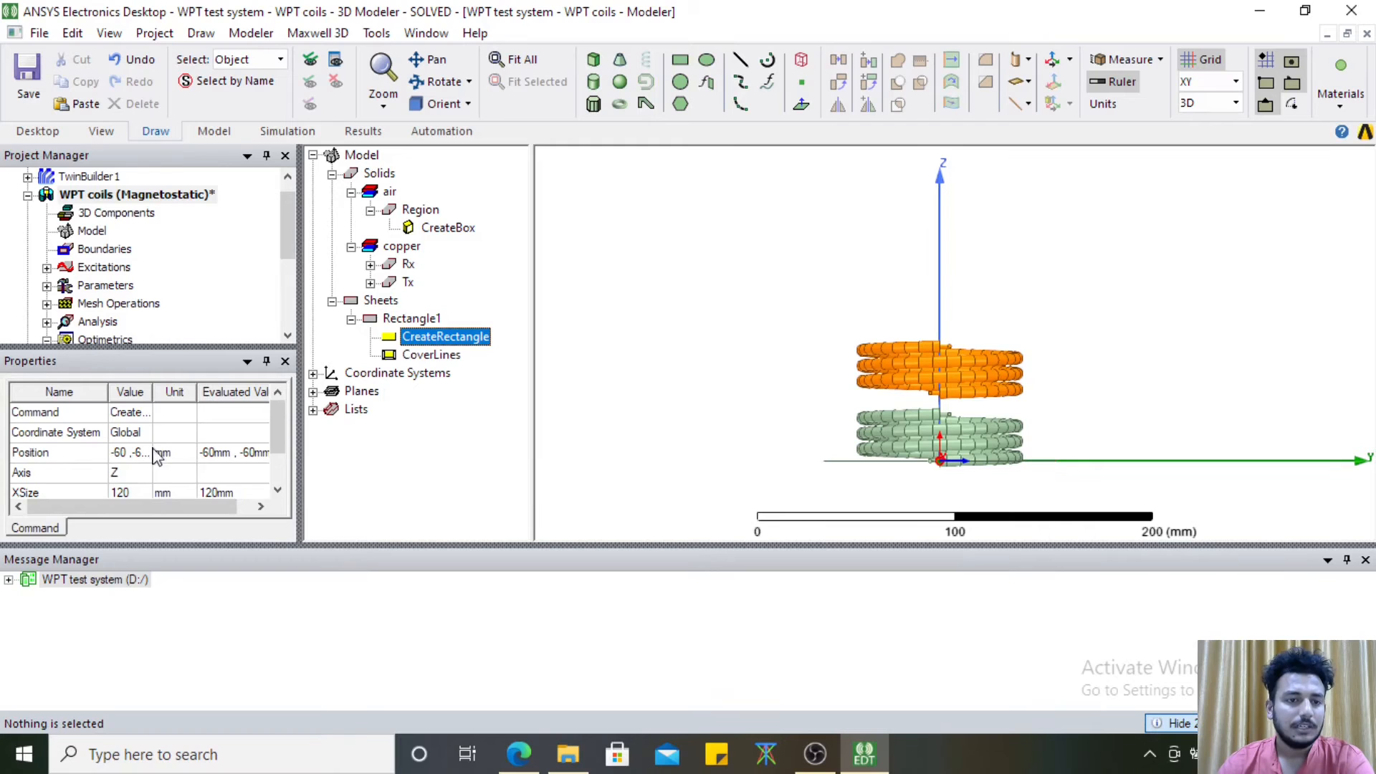
double_click(147, 452)
key("Right")
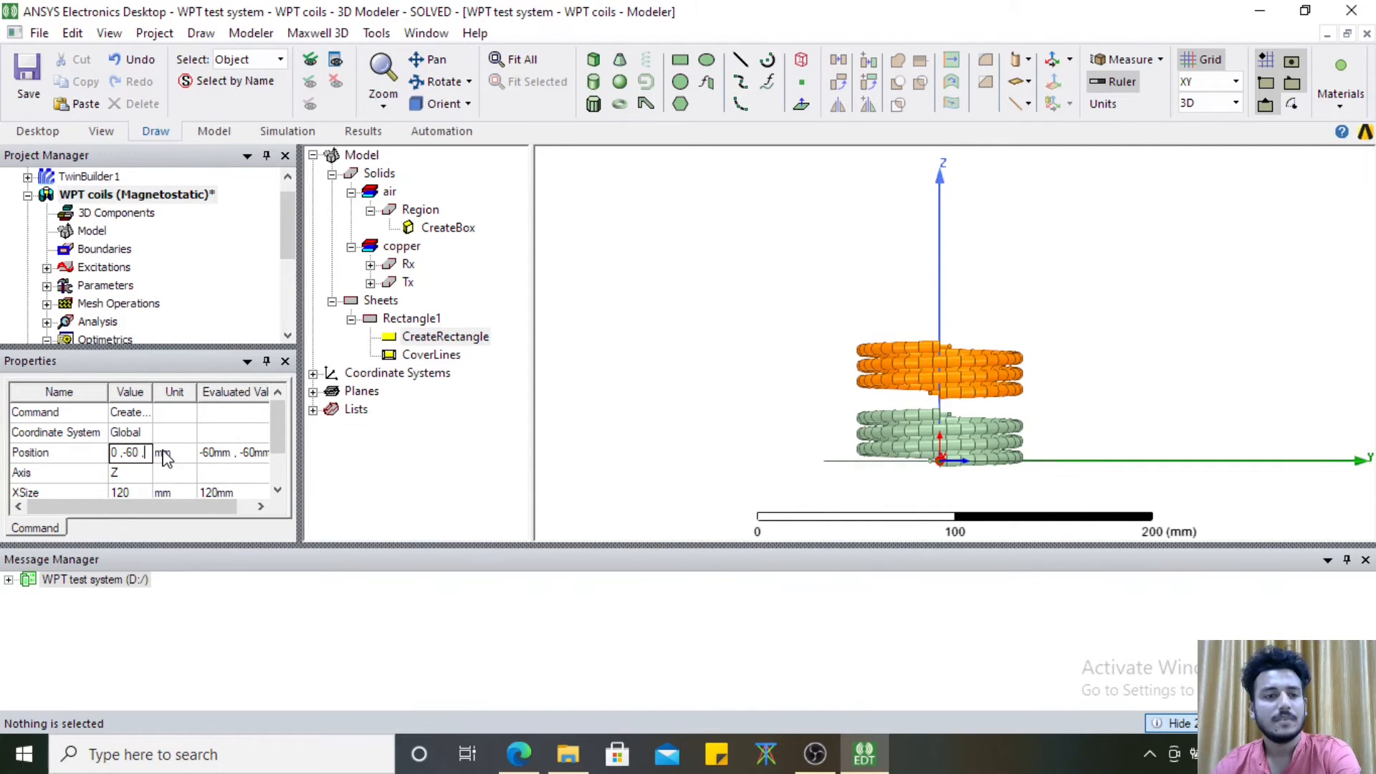
type("plate")
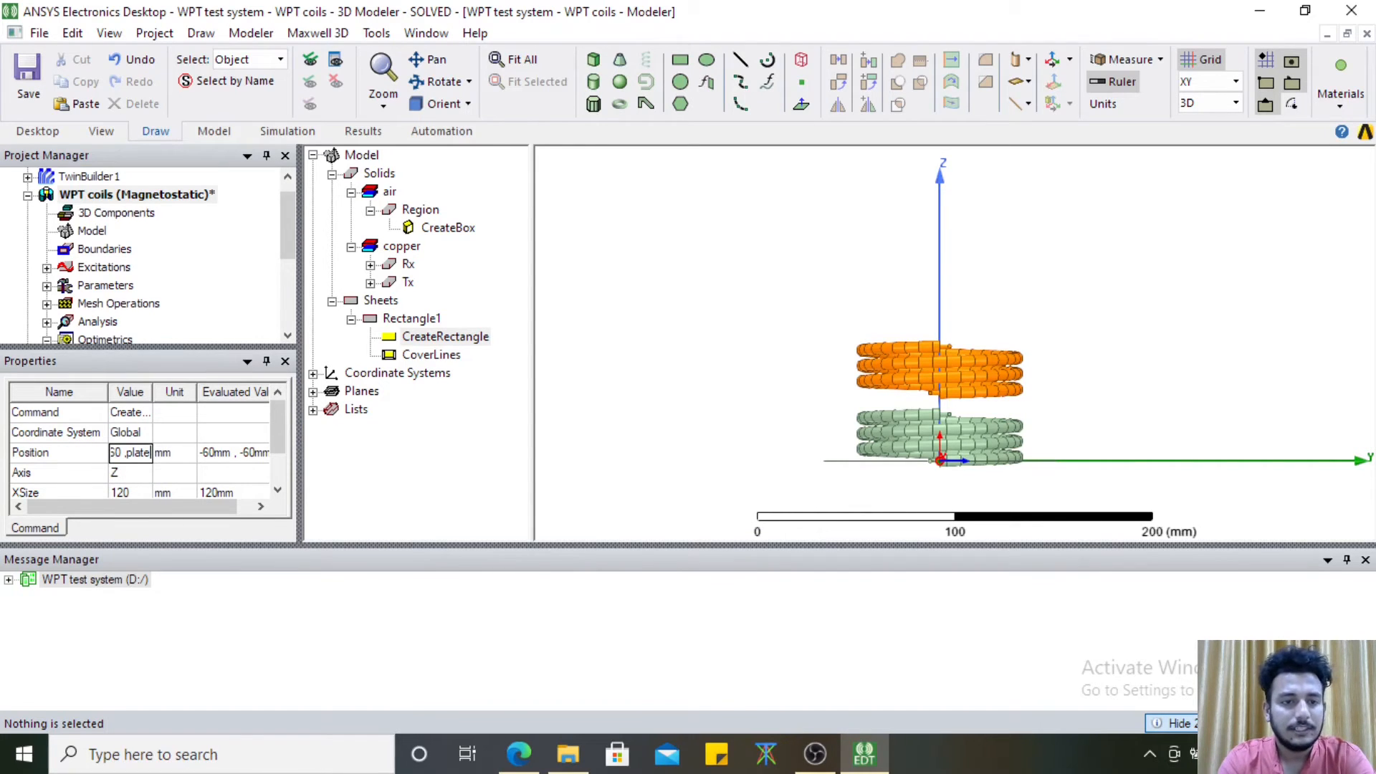
key("Return")
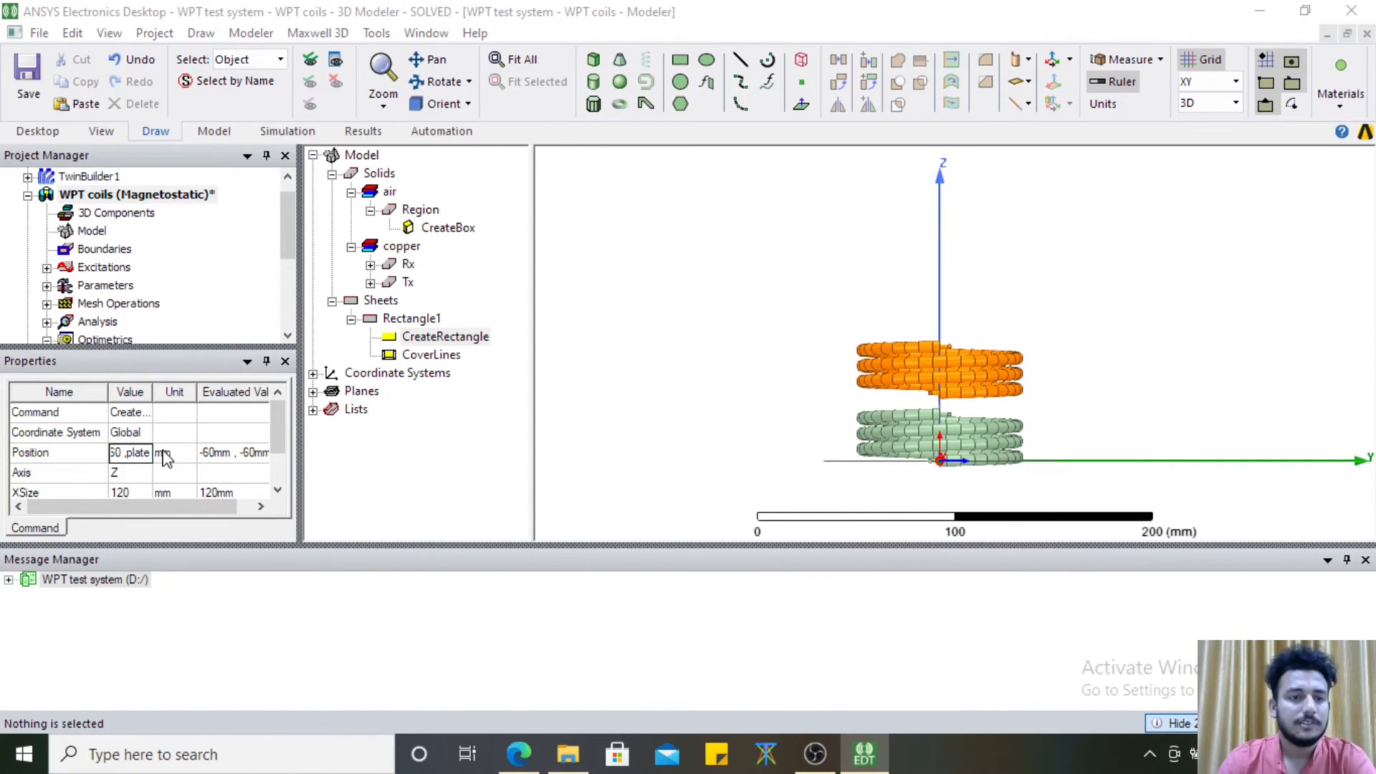
Define the plate variable as a post-processing local variable of unit type Length with a value of 30 mm
left_click(683, 265)
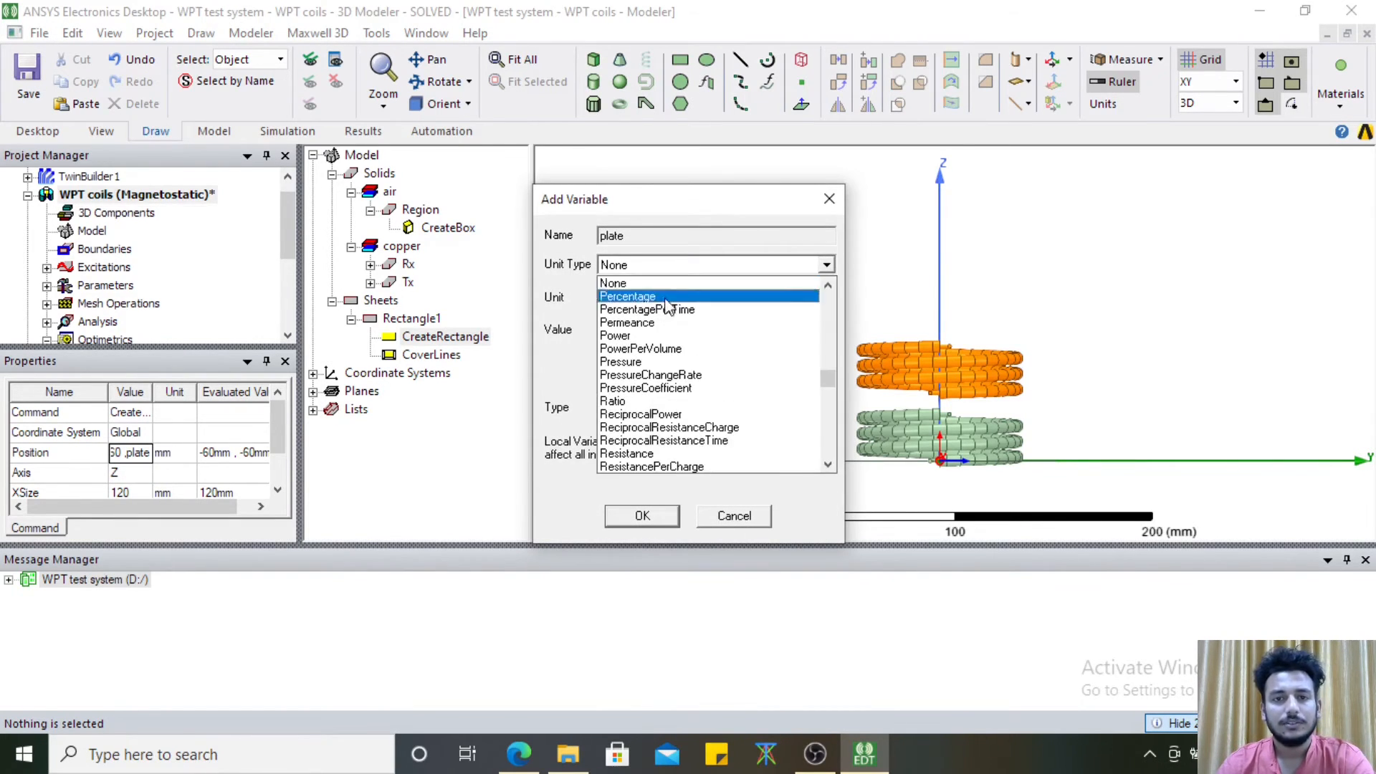
key("l")
key("Escape")
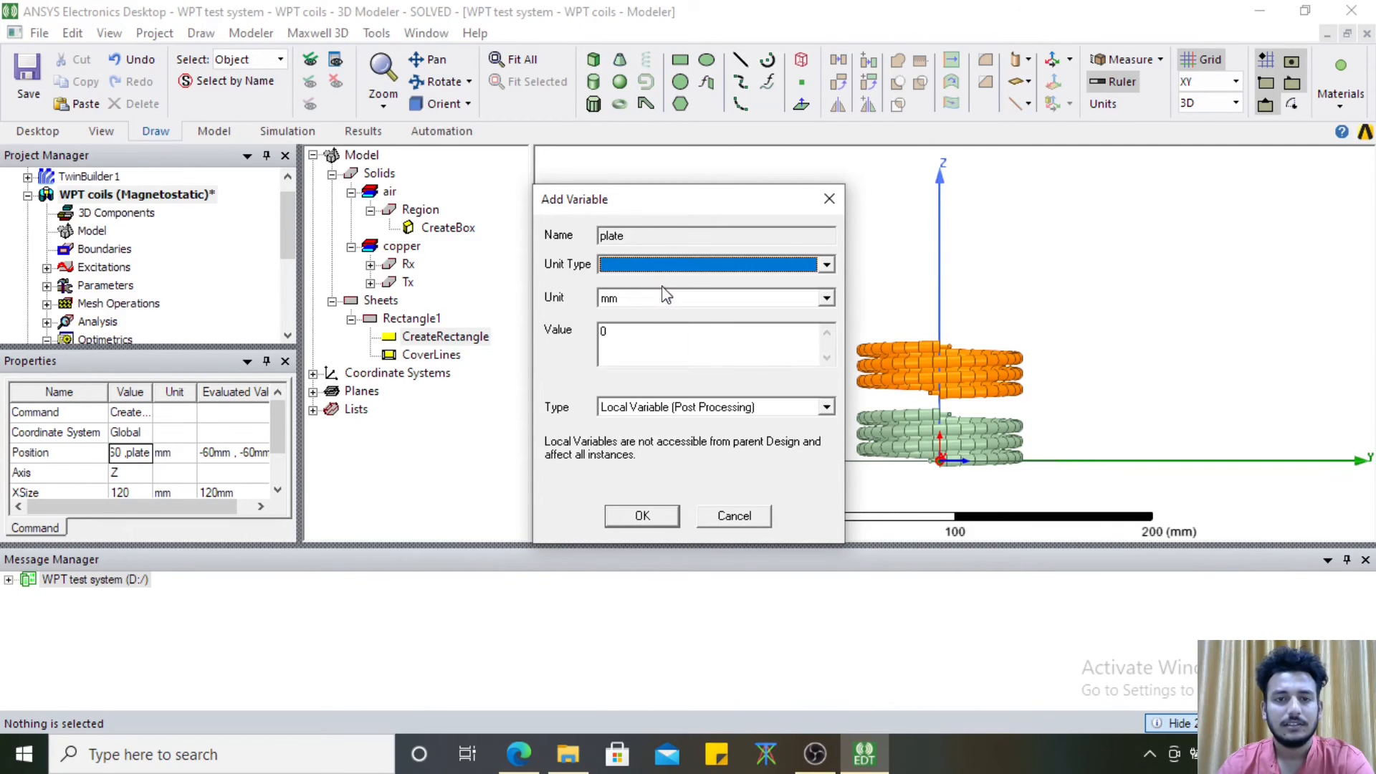
left_click(622, 334)
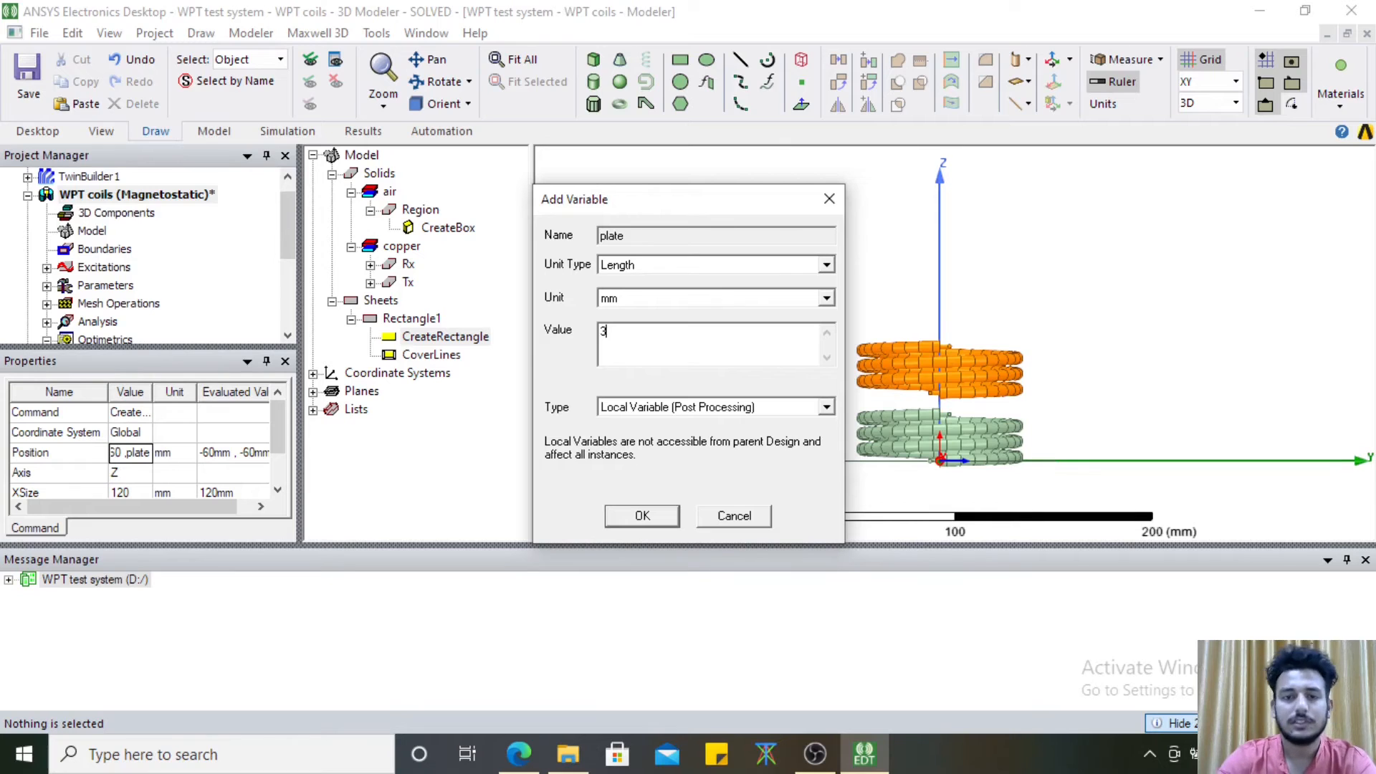
left_click(645, 516)
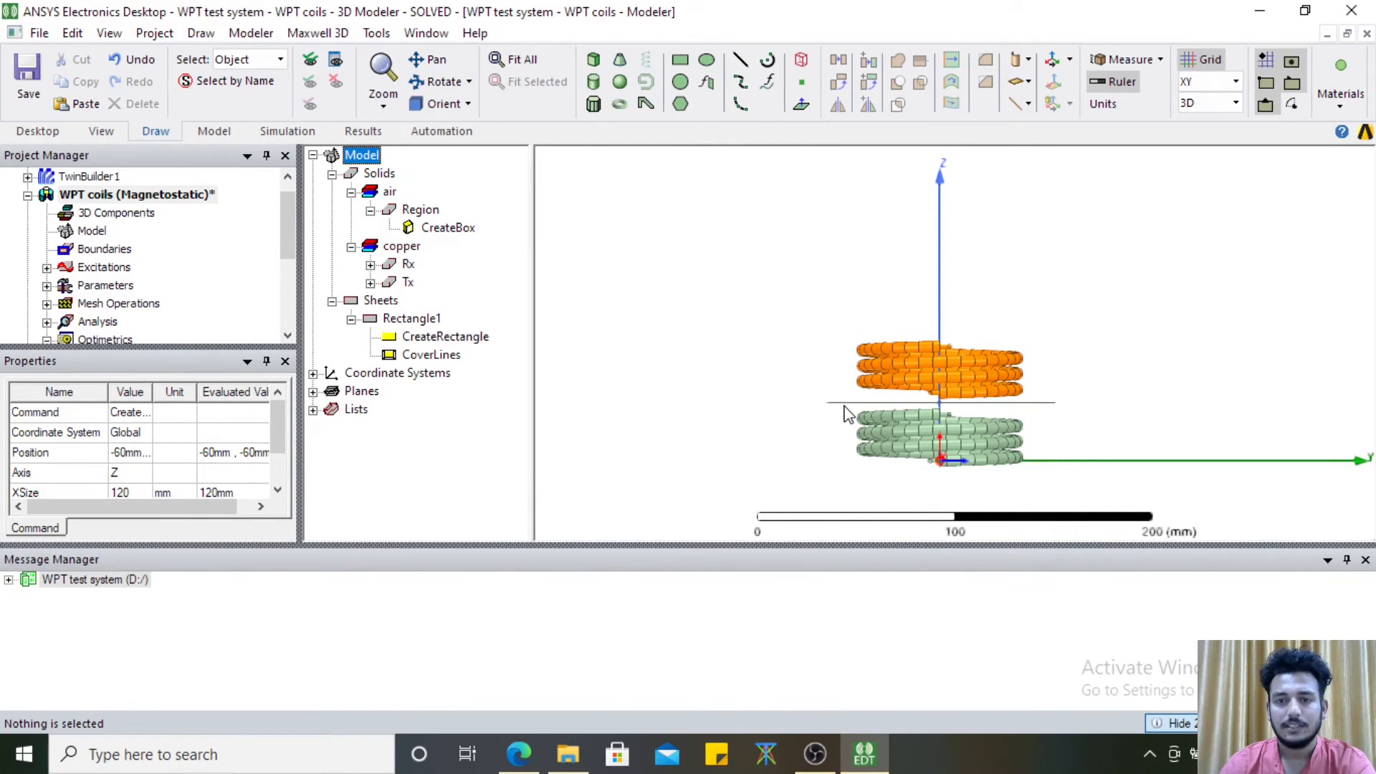
Examine the rectangle's position relative to the two coils from several angles, finishing in the isometric view
left_click_drag(281, 423, 277, 458)
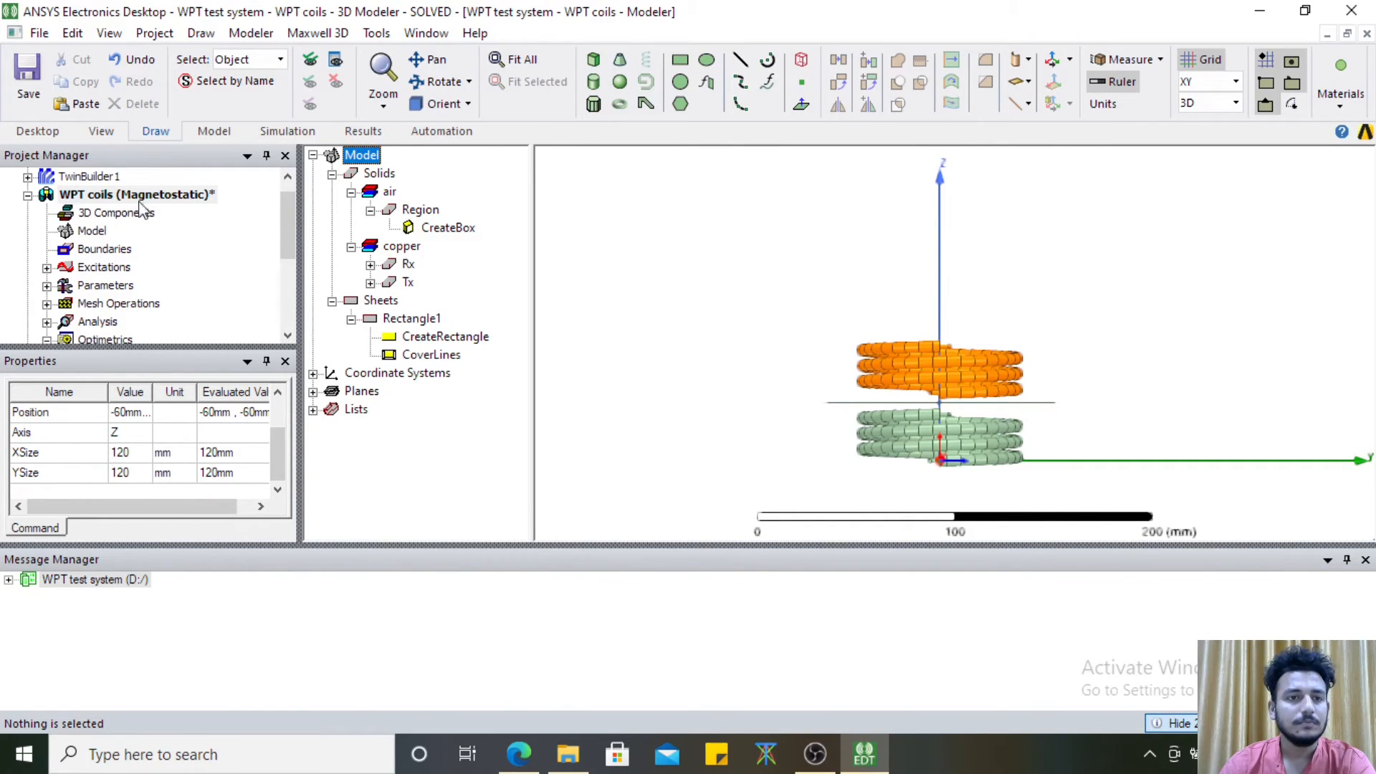
left_click(446, 104)
left_click(457, 308)
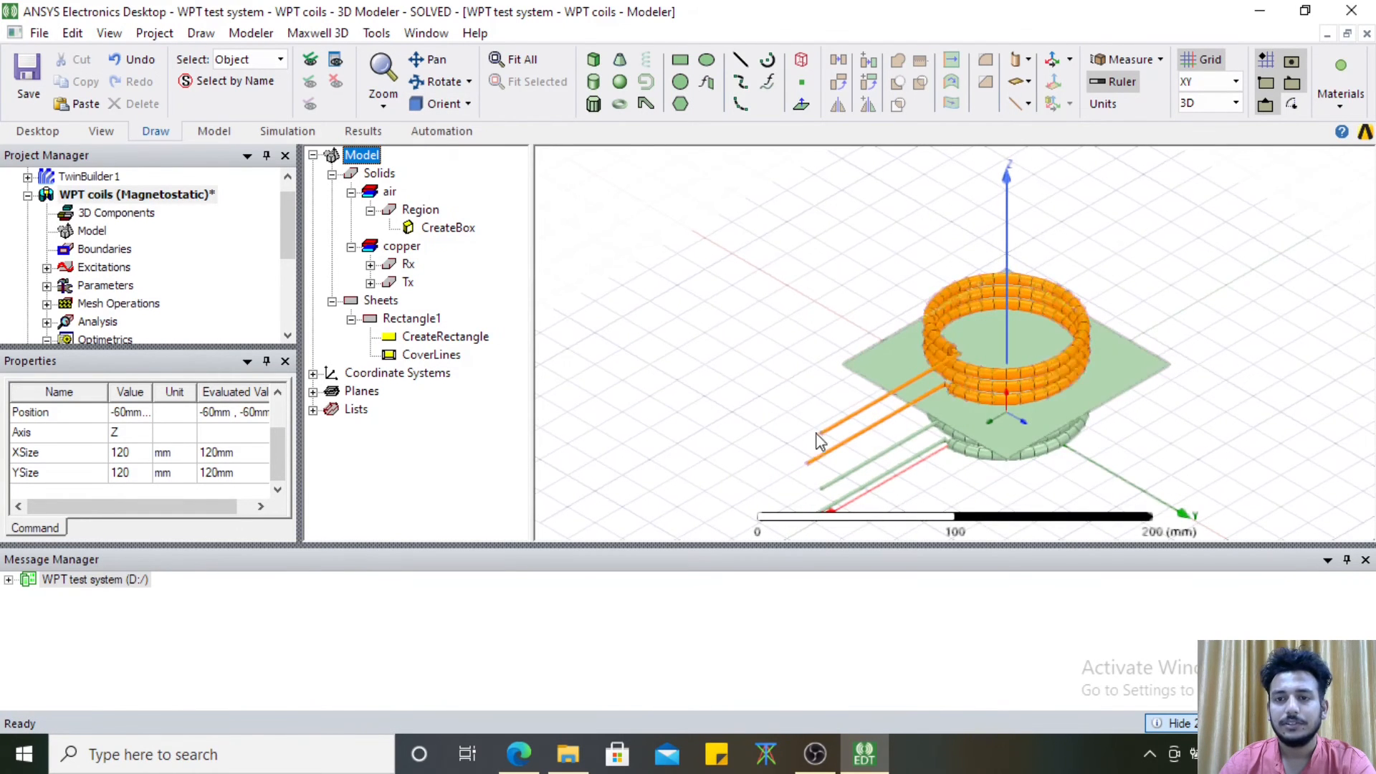
middle_click_drag(1070, 428, 1087, 260)
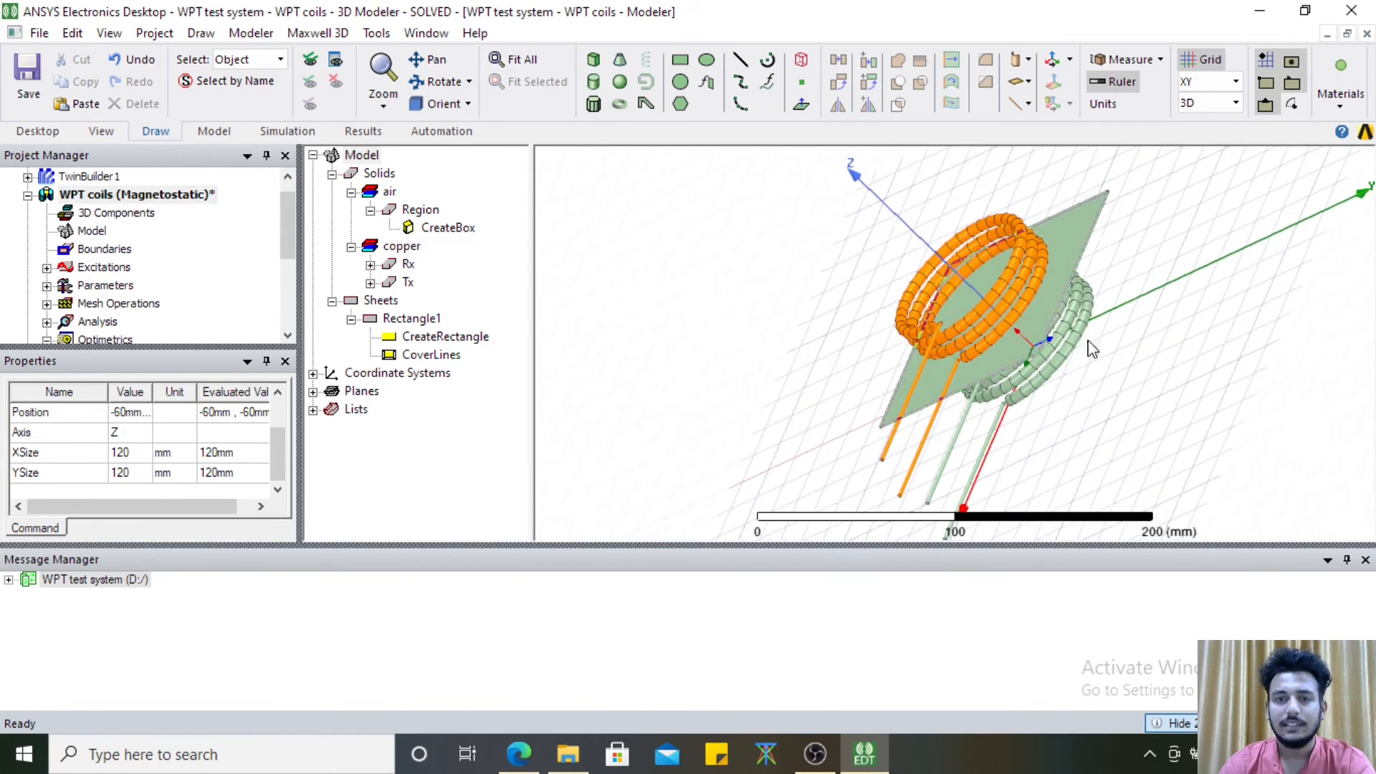
left_click(441, 104)
left_click(462, 304)
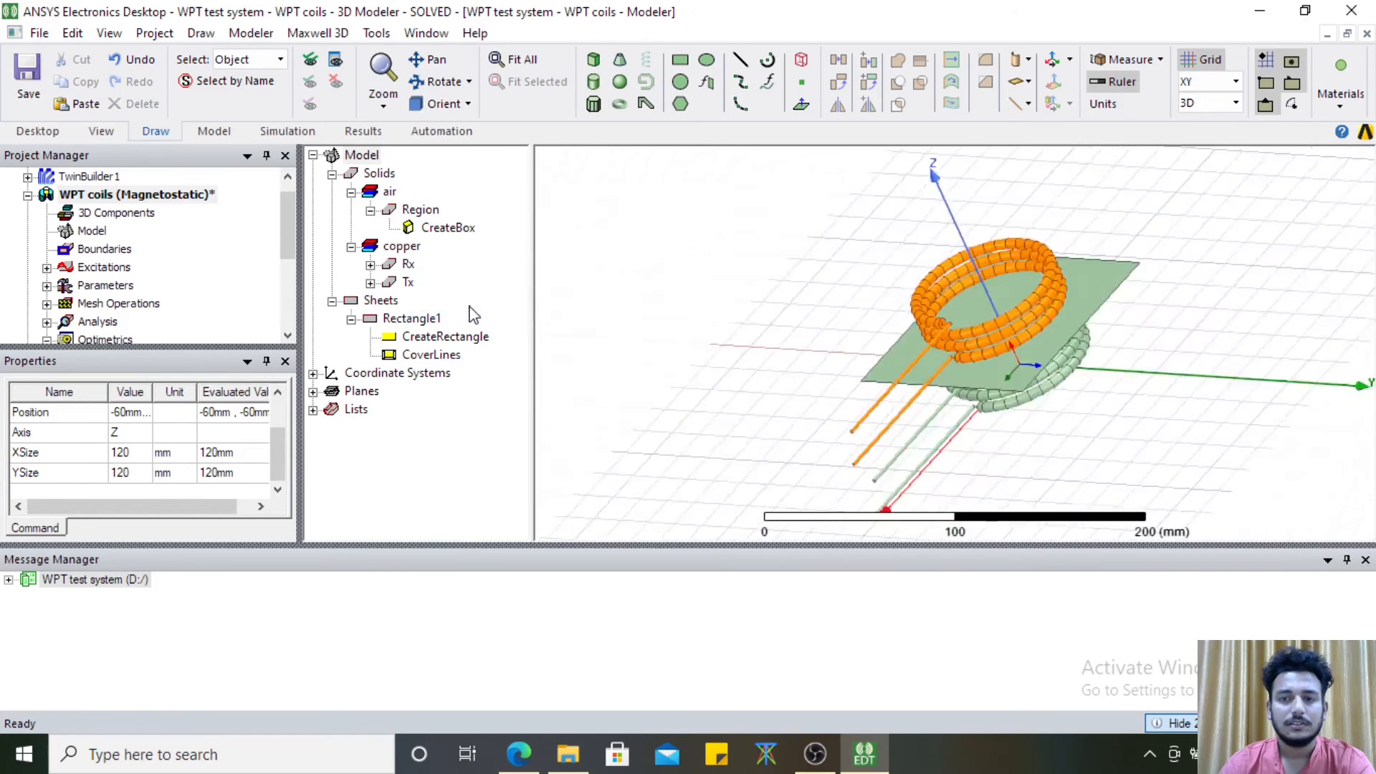
Create a Mag_B field plot on the rectangle for AllObjects, using the Setup1 : LastAdaptive solution
left_click(880, 334)
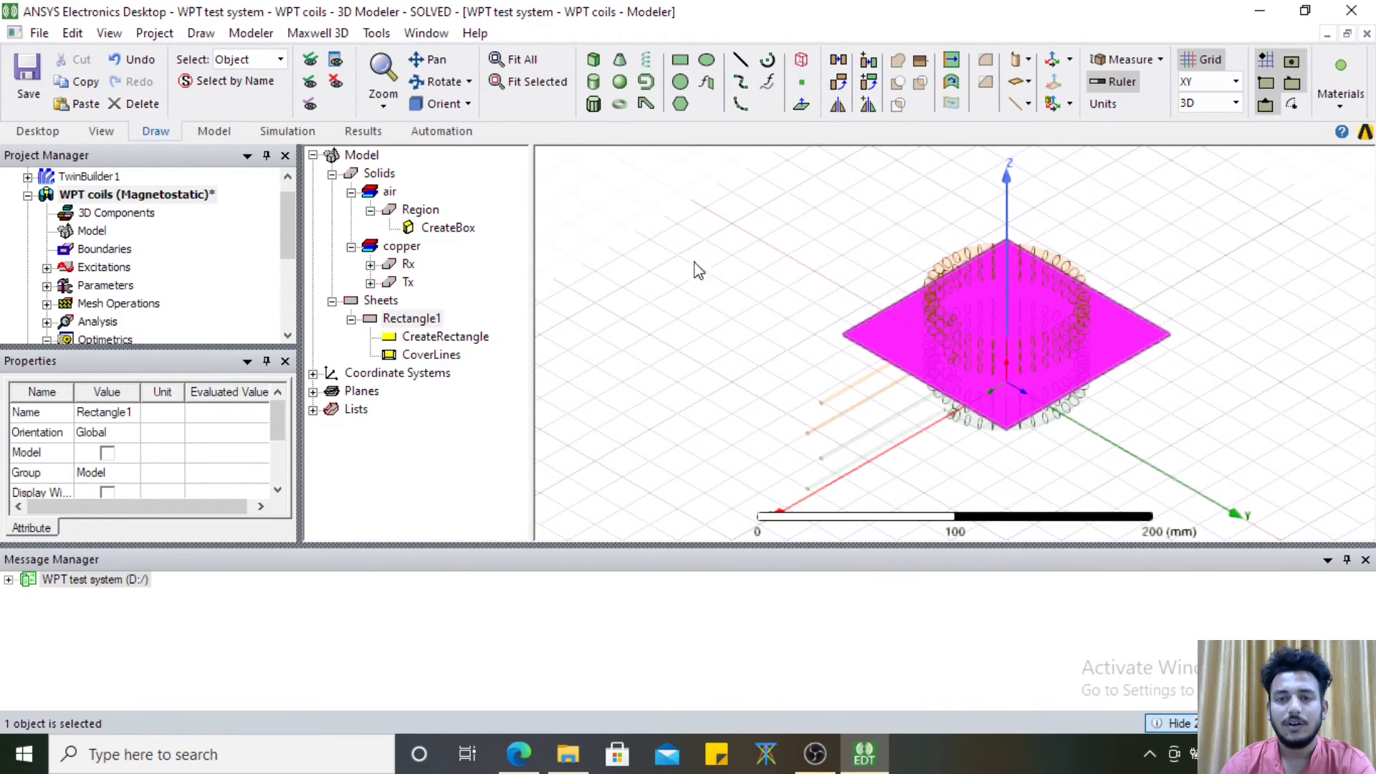
right_click(644, 224)
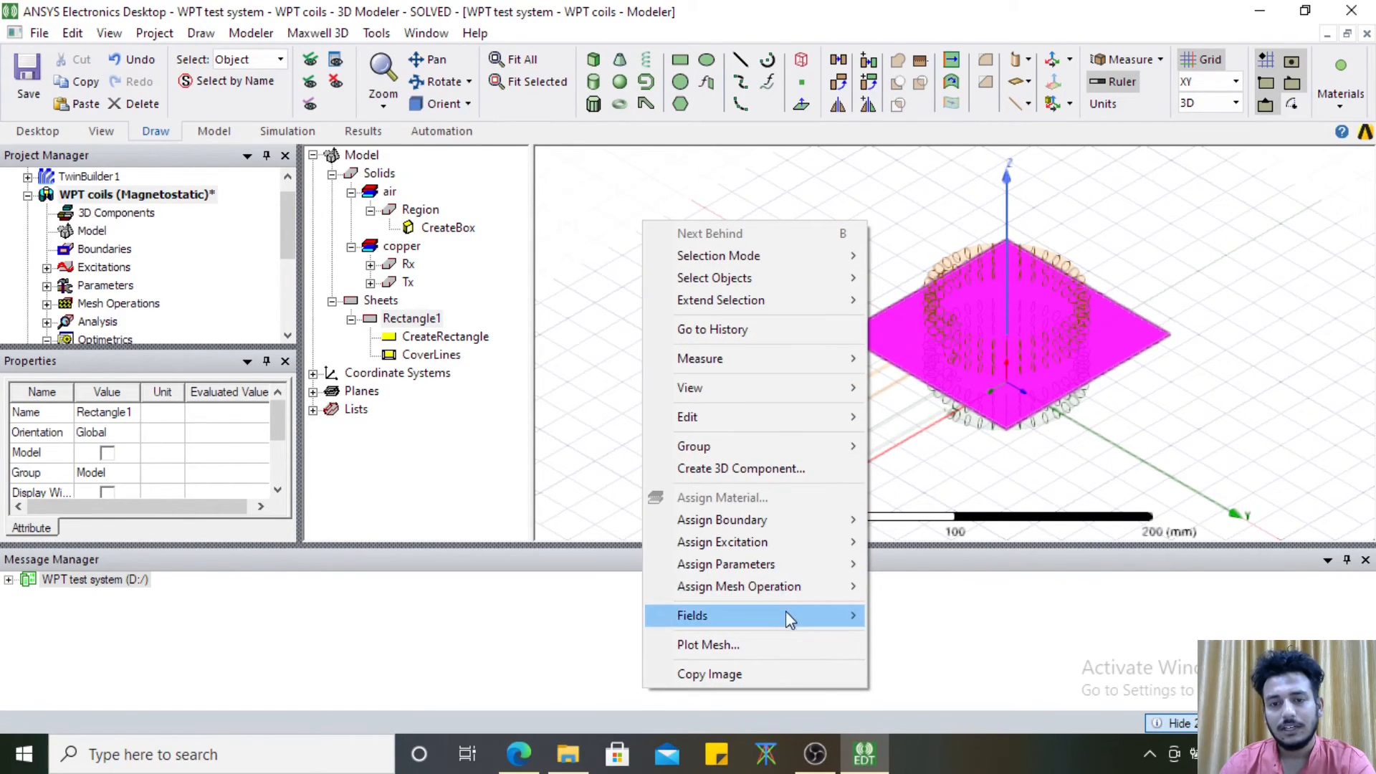
mouse_move(788, 615)
mouse_move(937, 499)
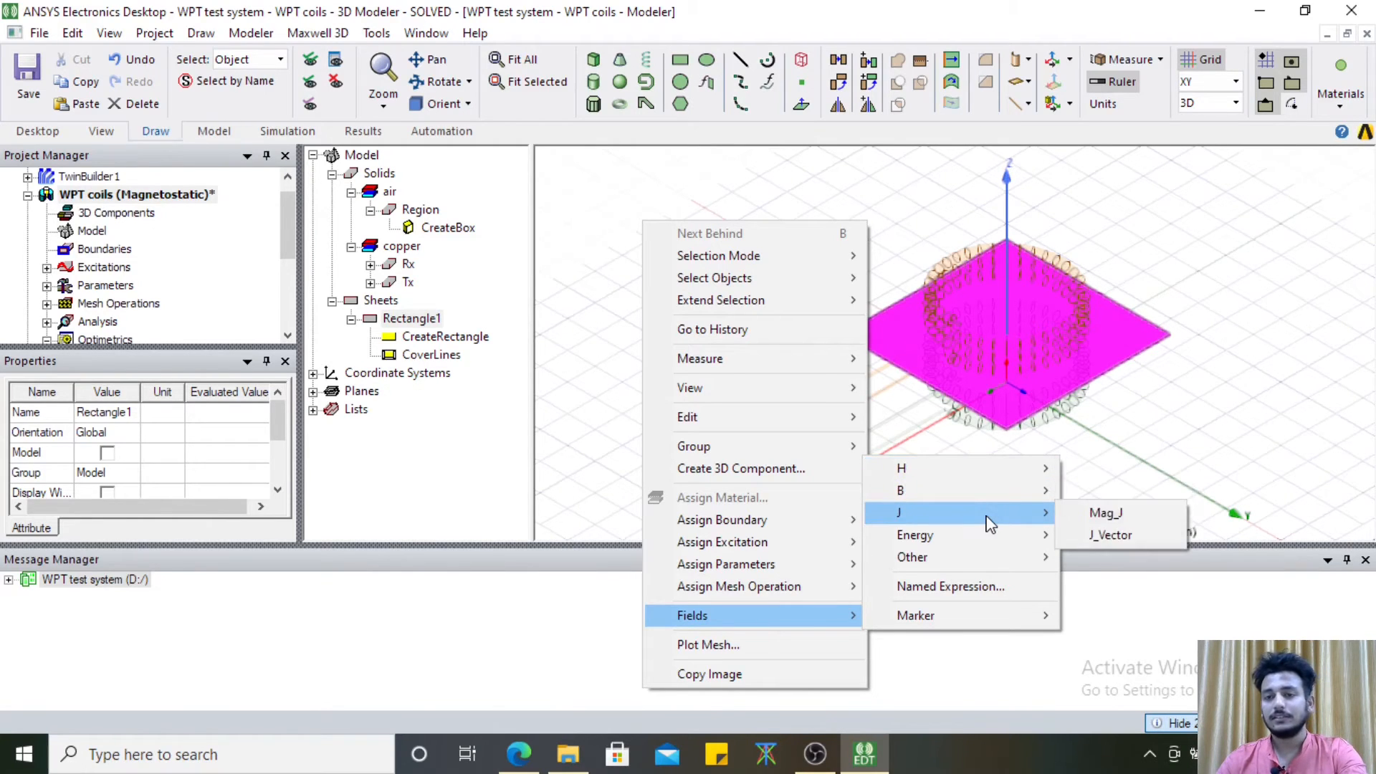
mouse_move(1017, 506)
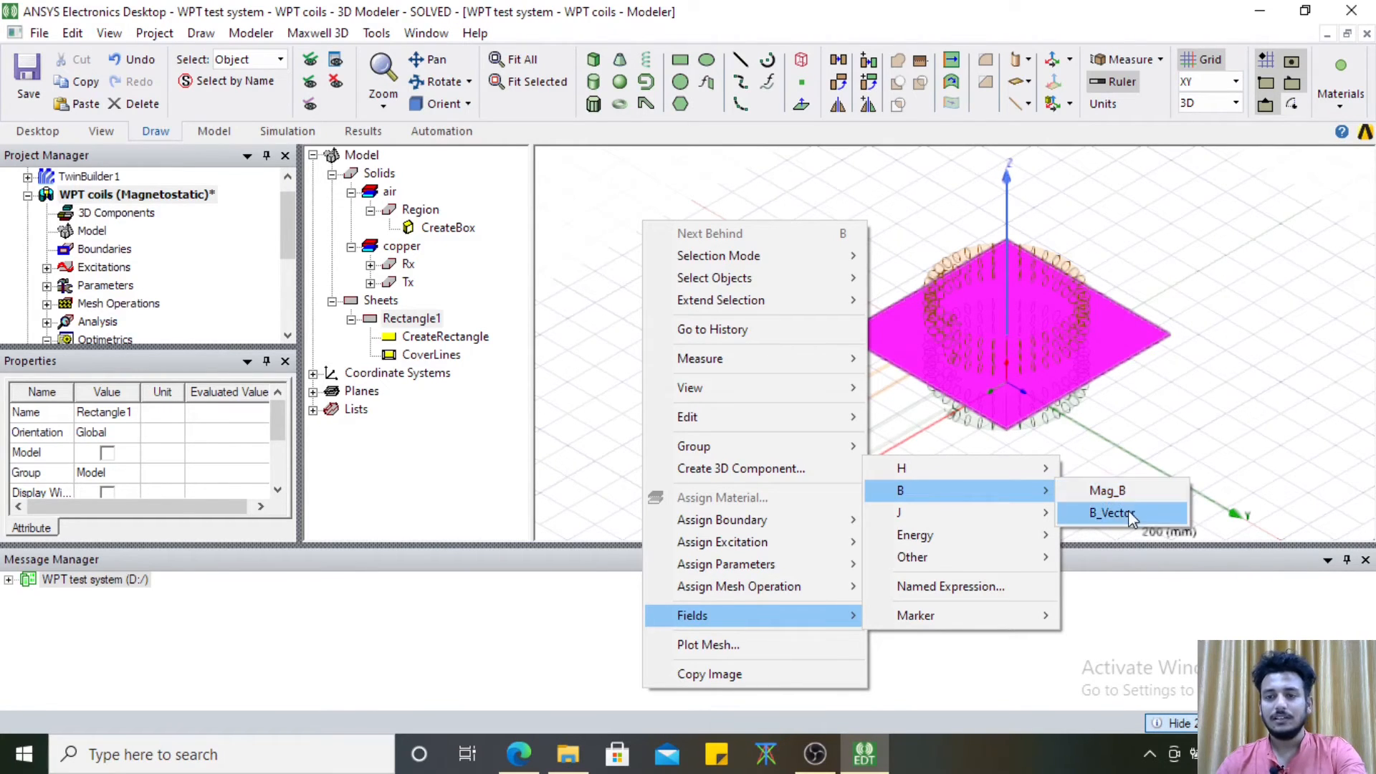
left_click(1114, 492)
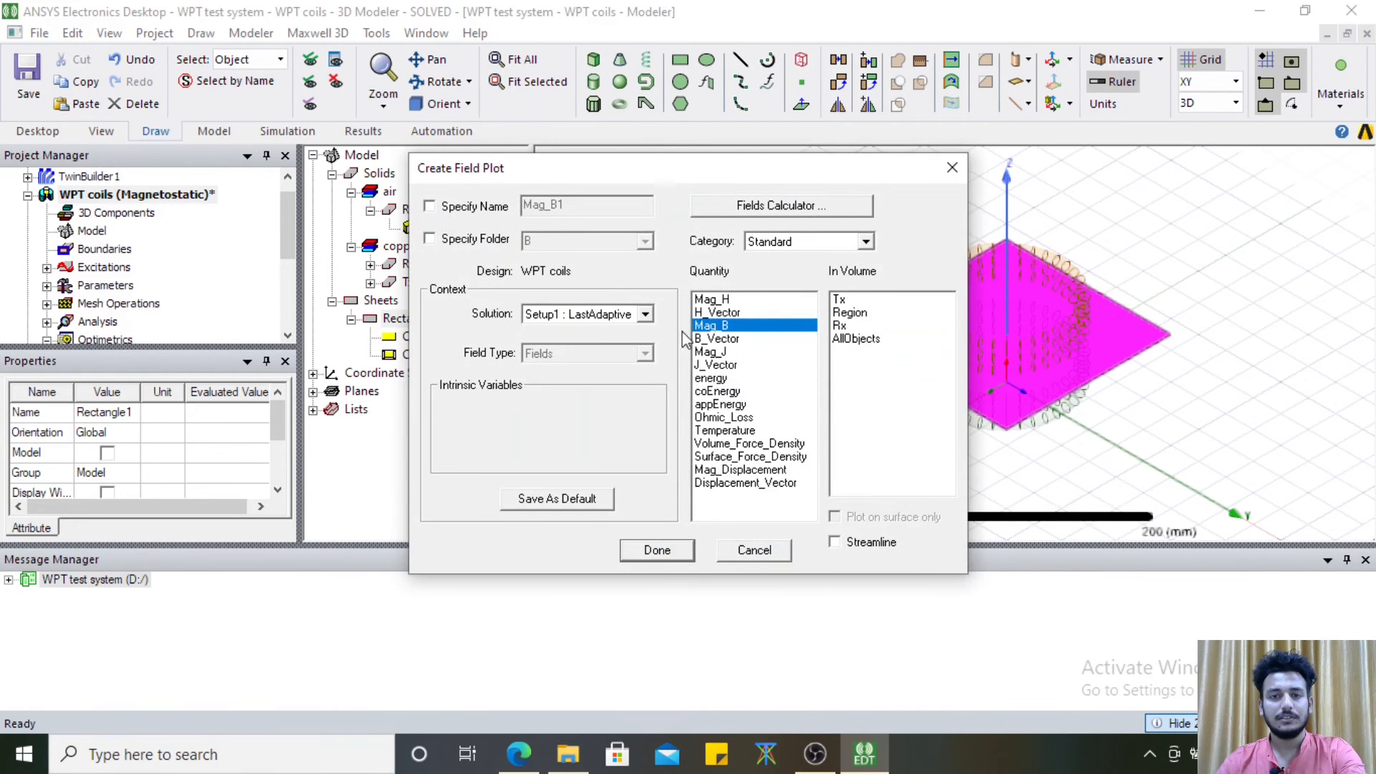
left_click(858, 340)
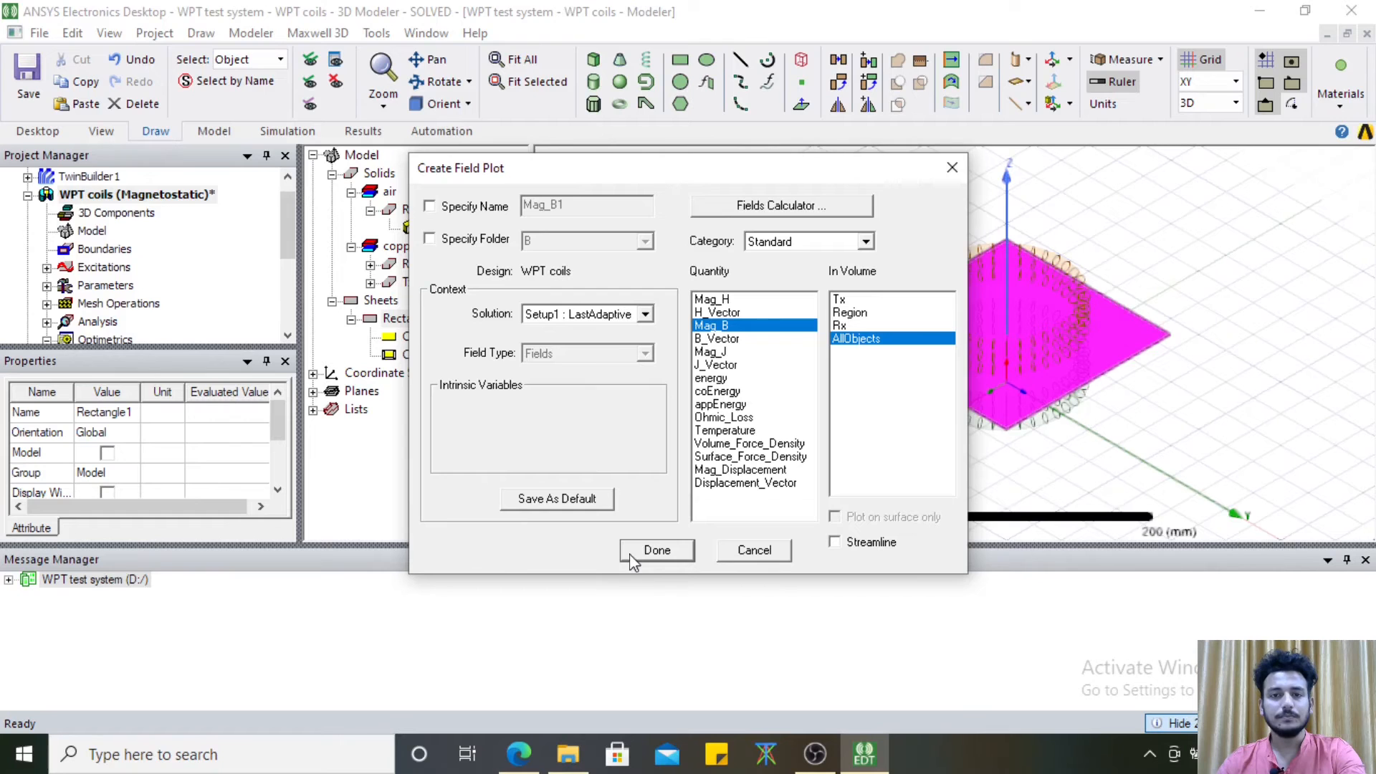
left_click(652, 552)
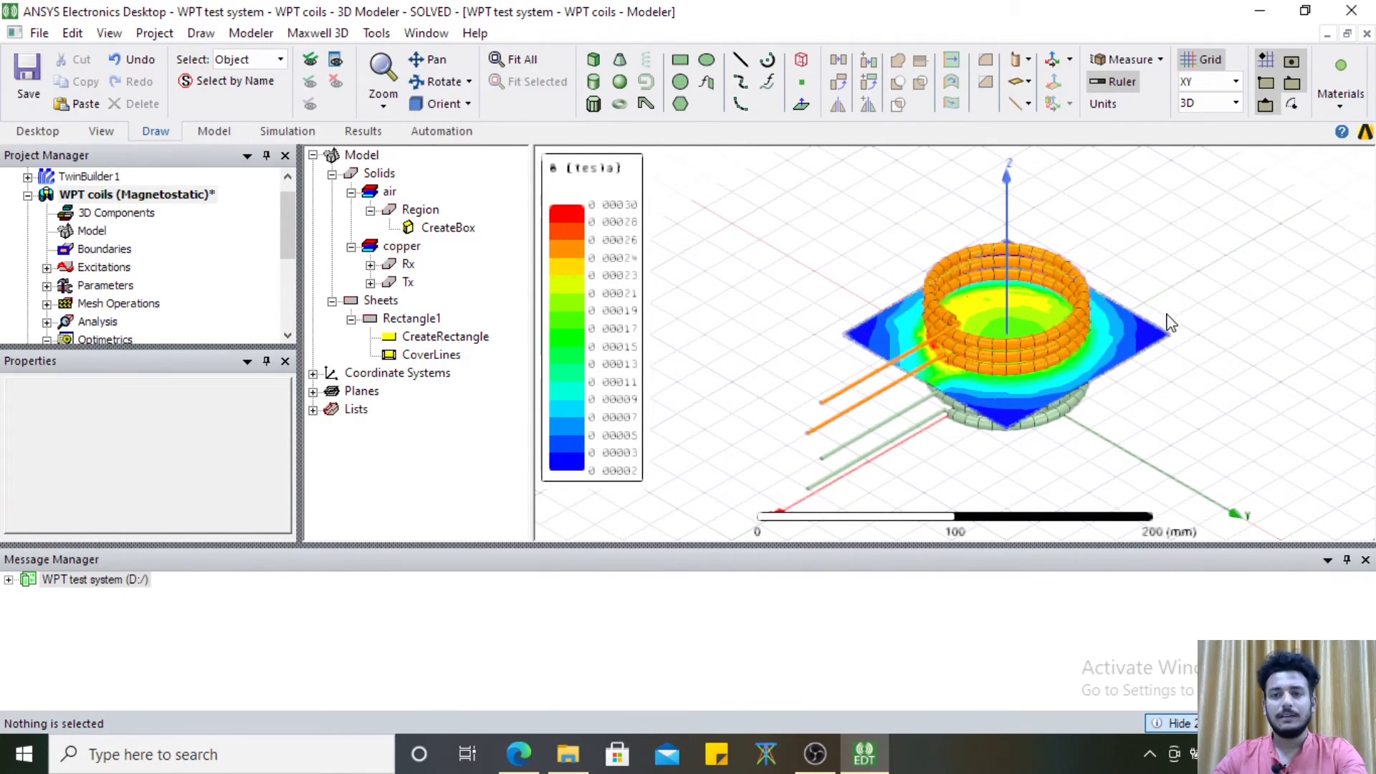
Set the WPT coils design's distance variable distt to 55 mm
mouse_move(1147, 426)
left_mouse_down("alt")
mouse_move(861, 324)
mouse_move(793, 375)
mouse_move(694, 393)
mouse_move(740, 501)
mouse_move(805, 482)
mouse_move(689, 502)
mouse_move(587, 452)
mouse_move(989, 393)
left_mouse_up("alt")
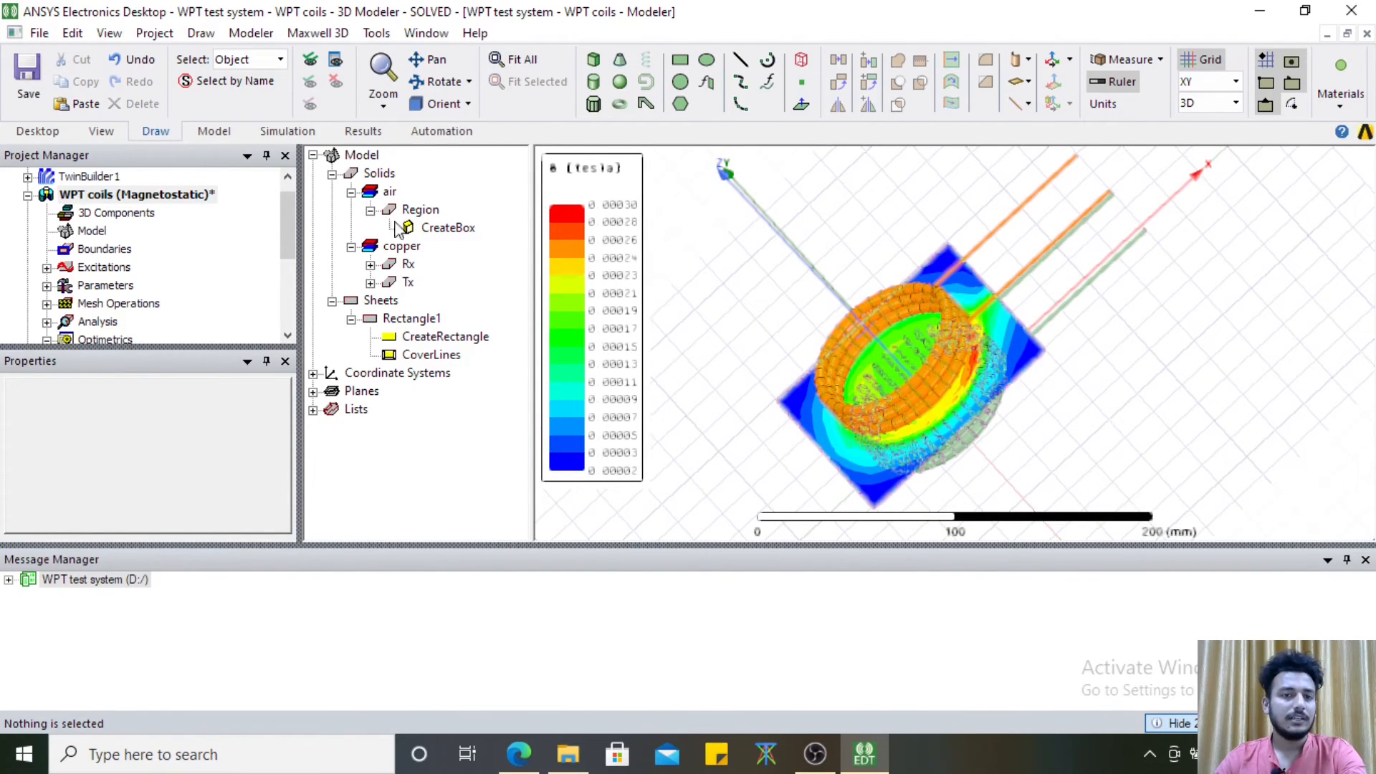
left_click(459, 105)
left_click(468, 306)
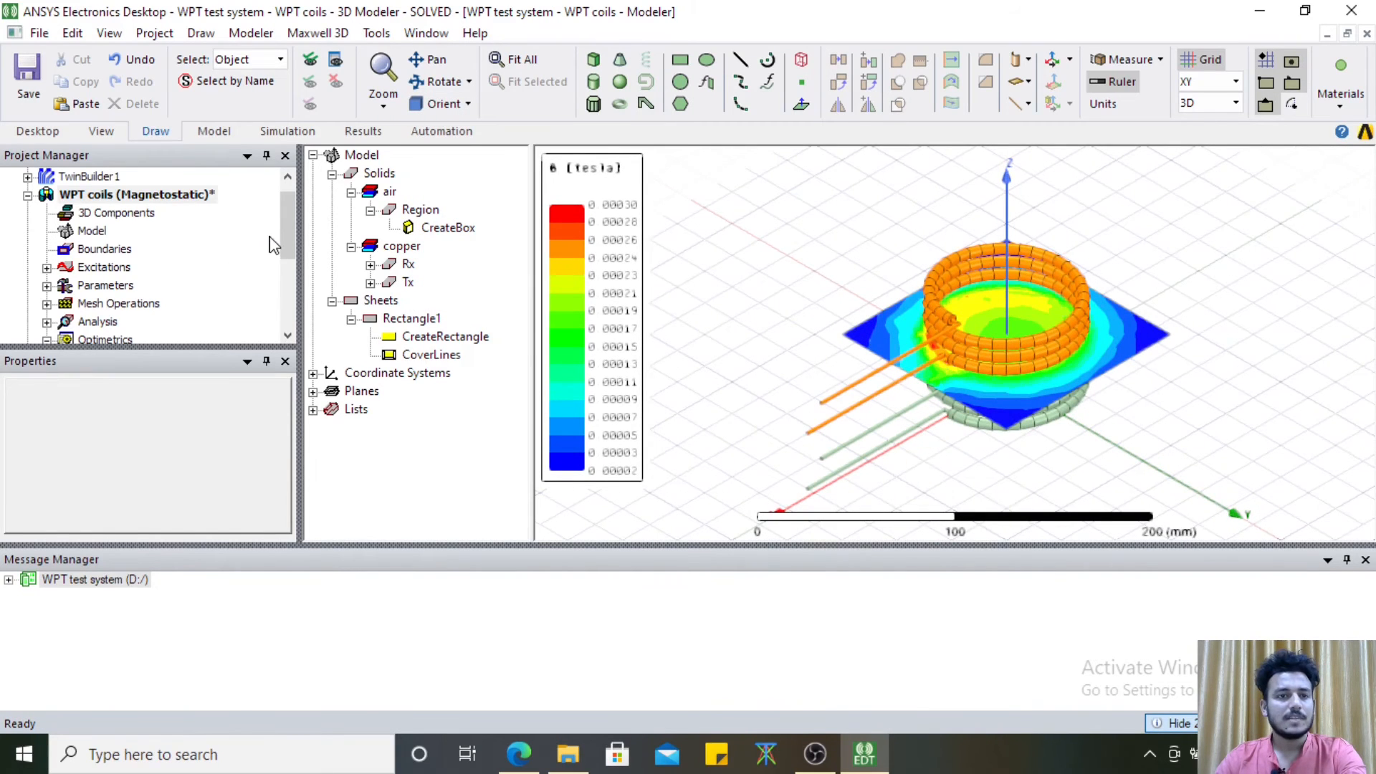
scroll(283, 228, "down", 1)
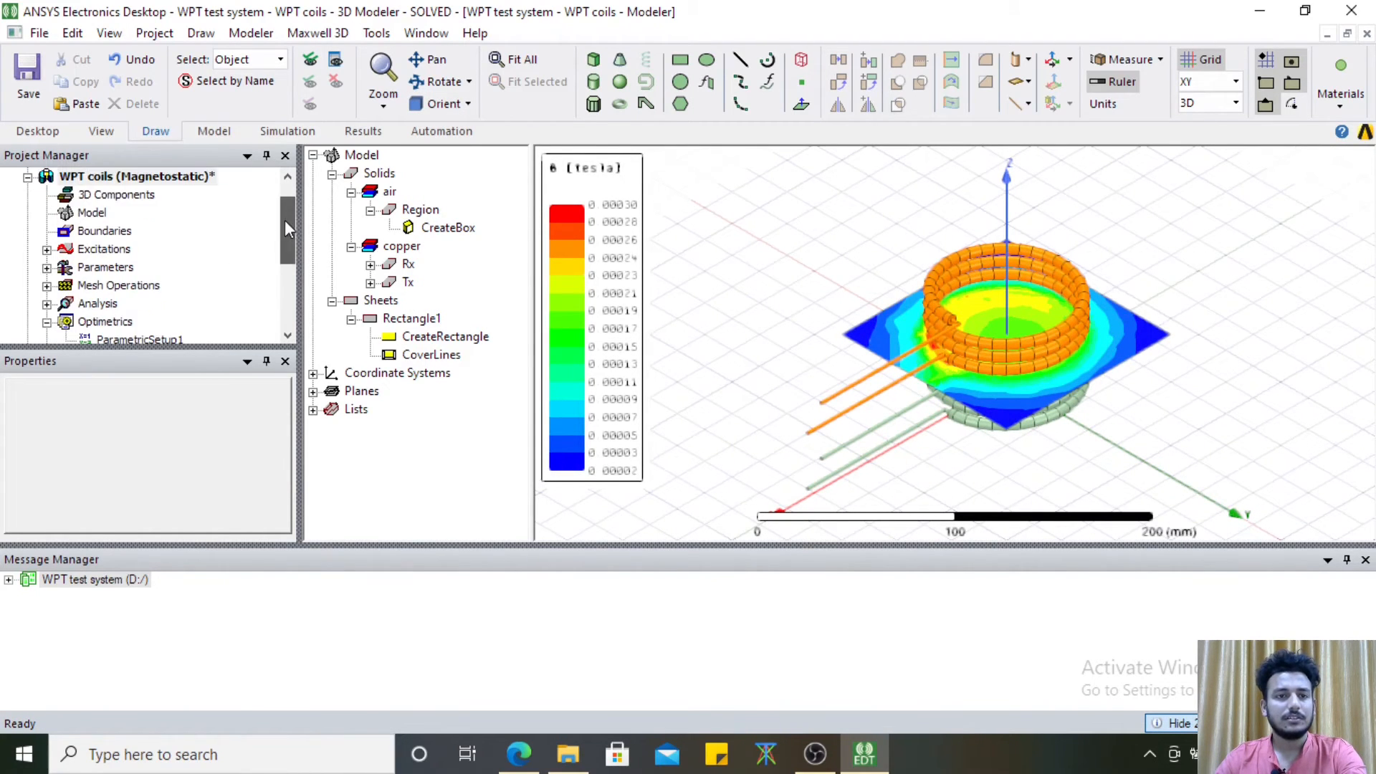
left_click(180, 178)
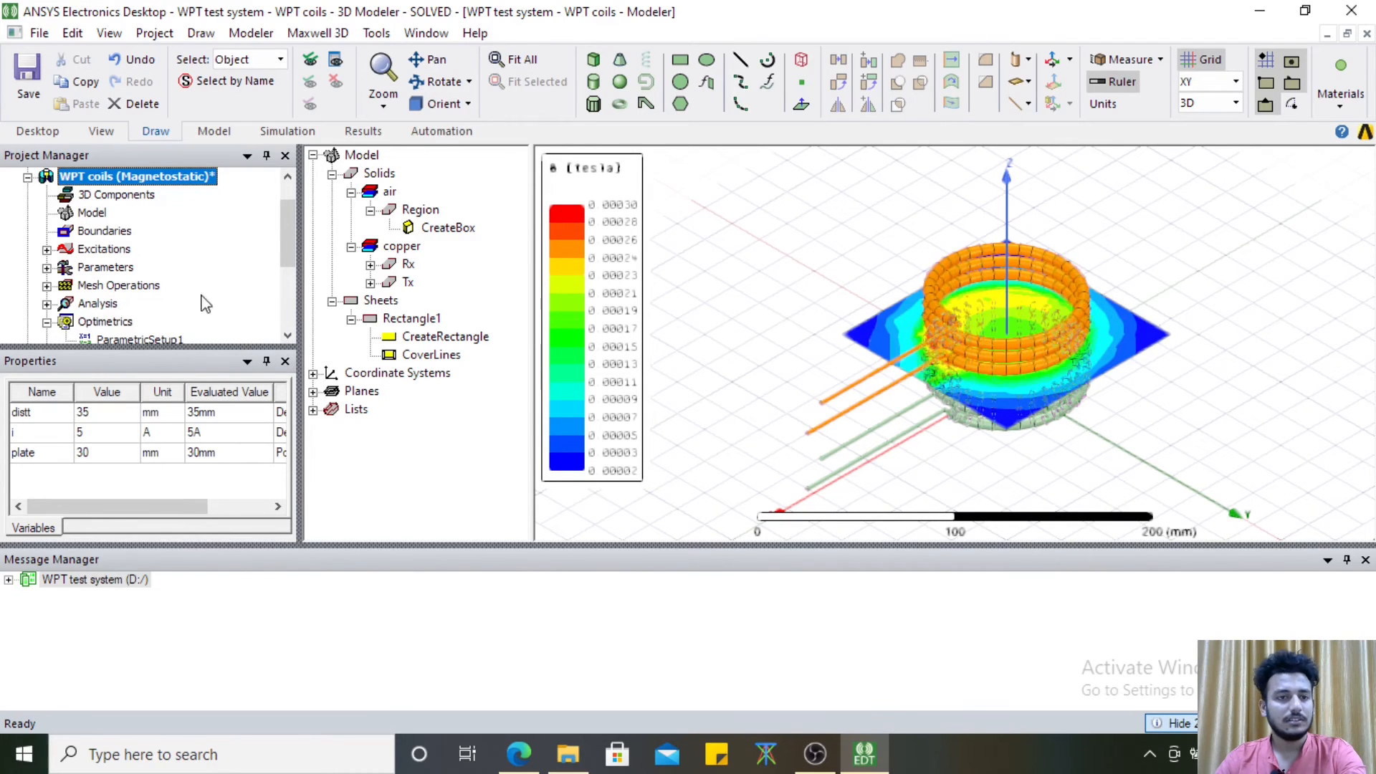
left_click(108, 413)
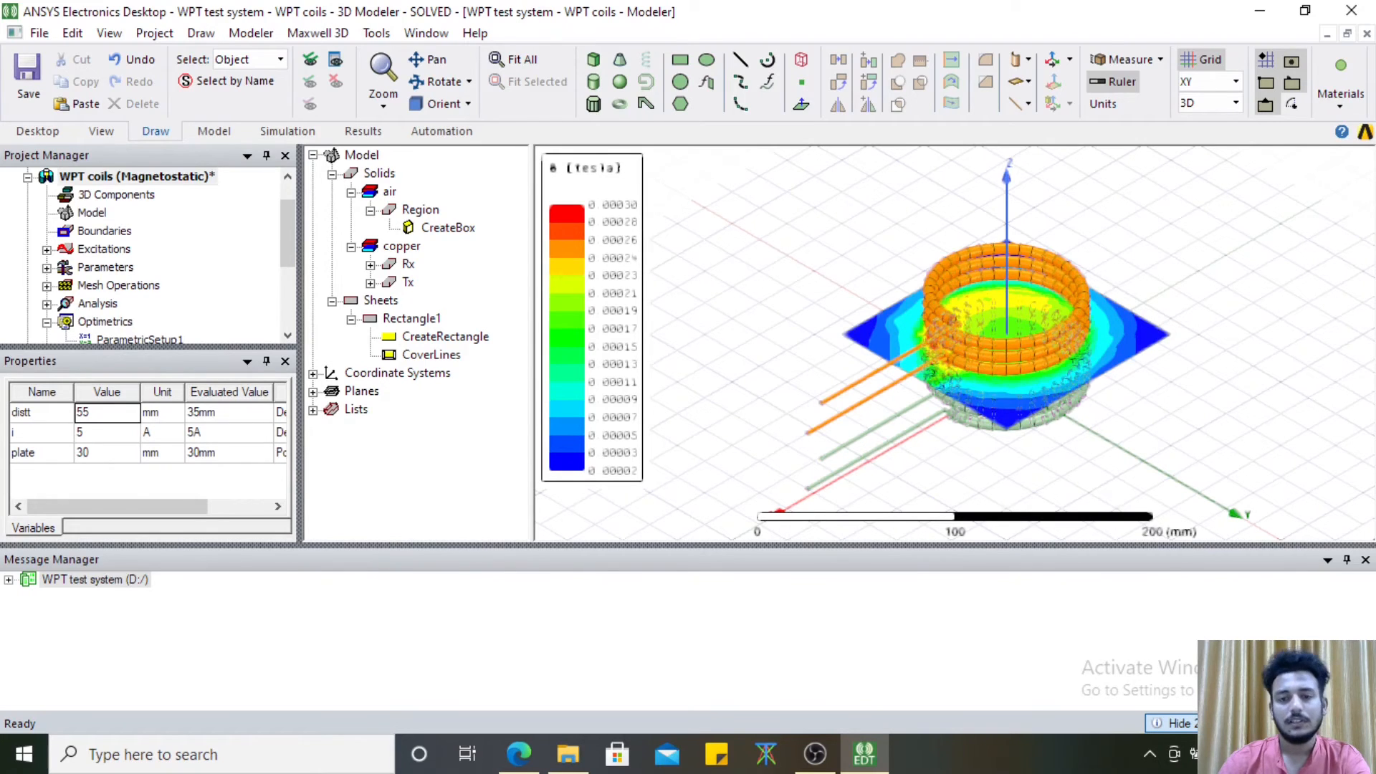
type("55")
key("Return")
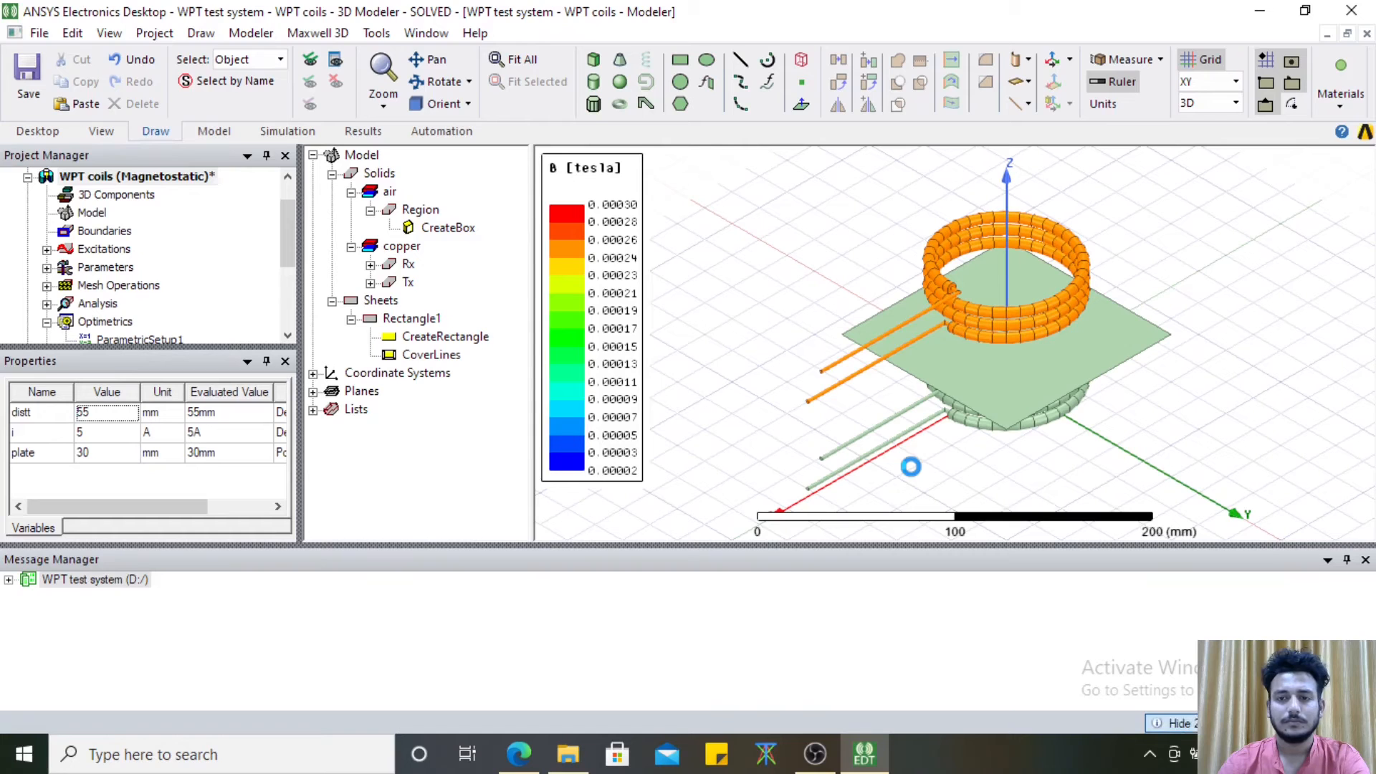
Set the plate variable to 45 mm to raise the field plot's rectangle
left_click(108, 431)
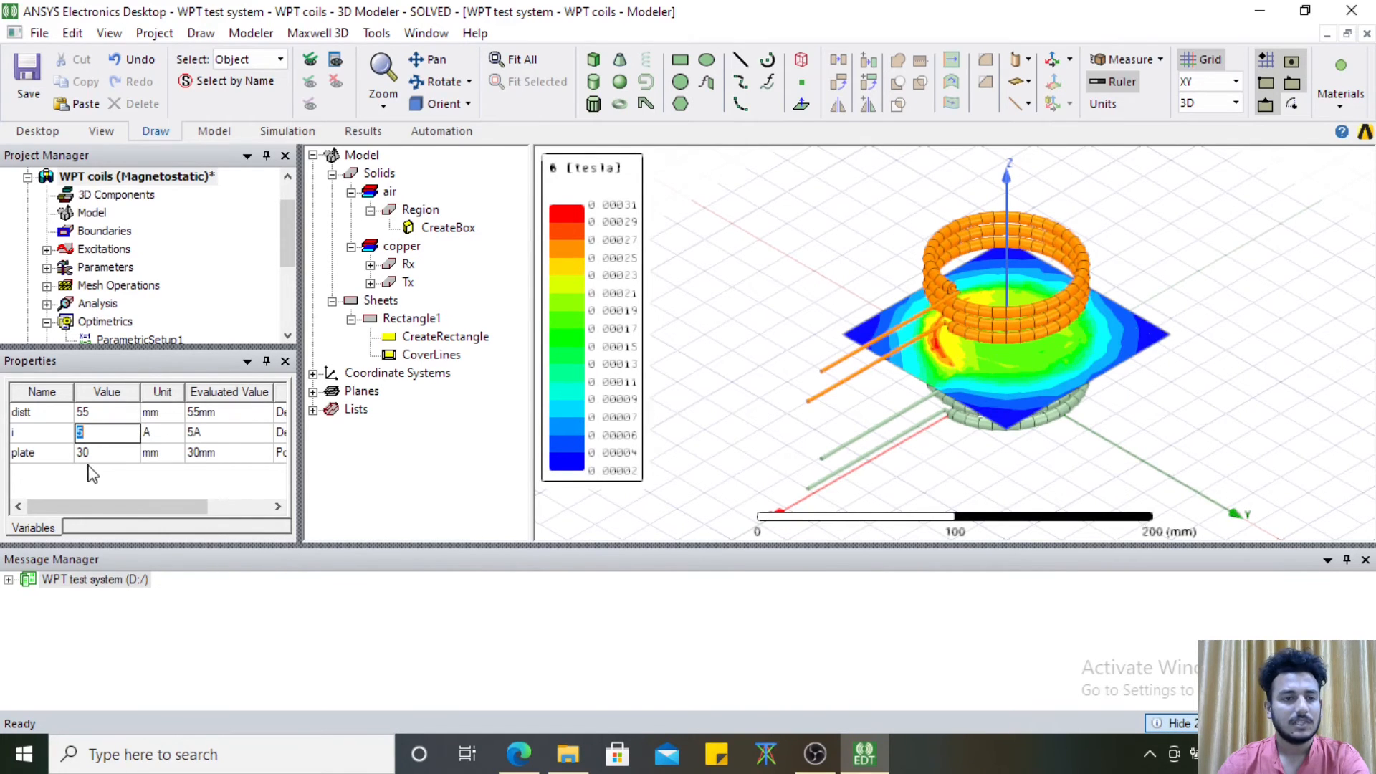
left_click(104, 454)
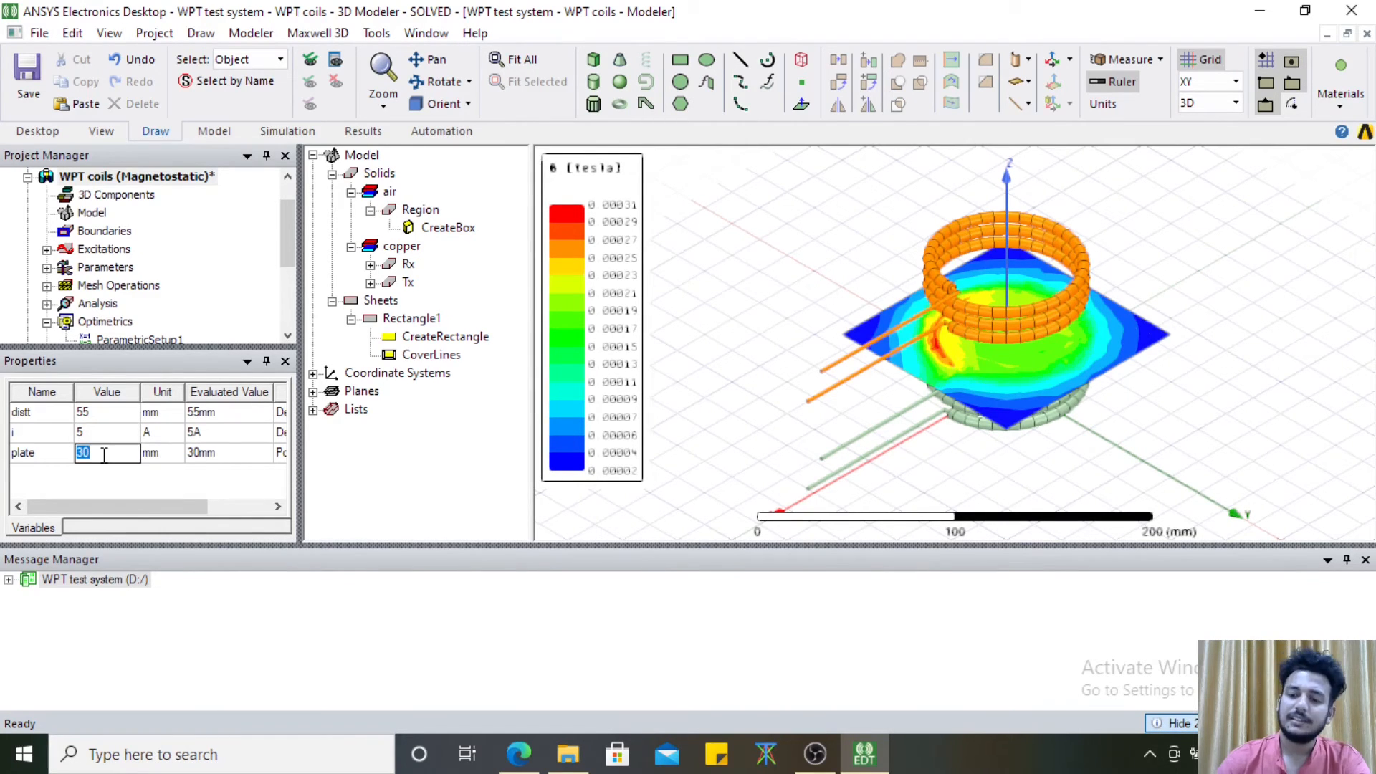
key("Return")
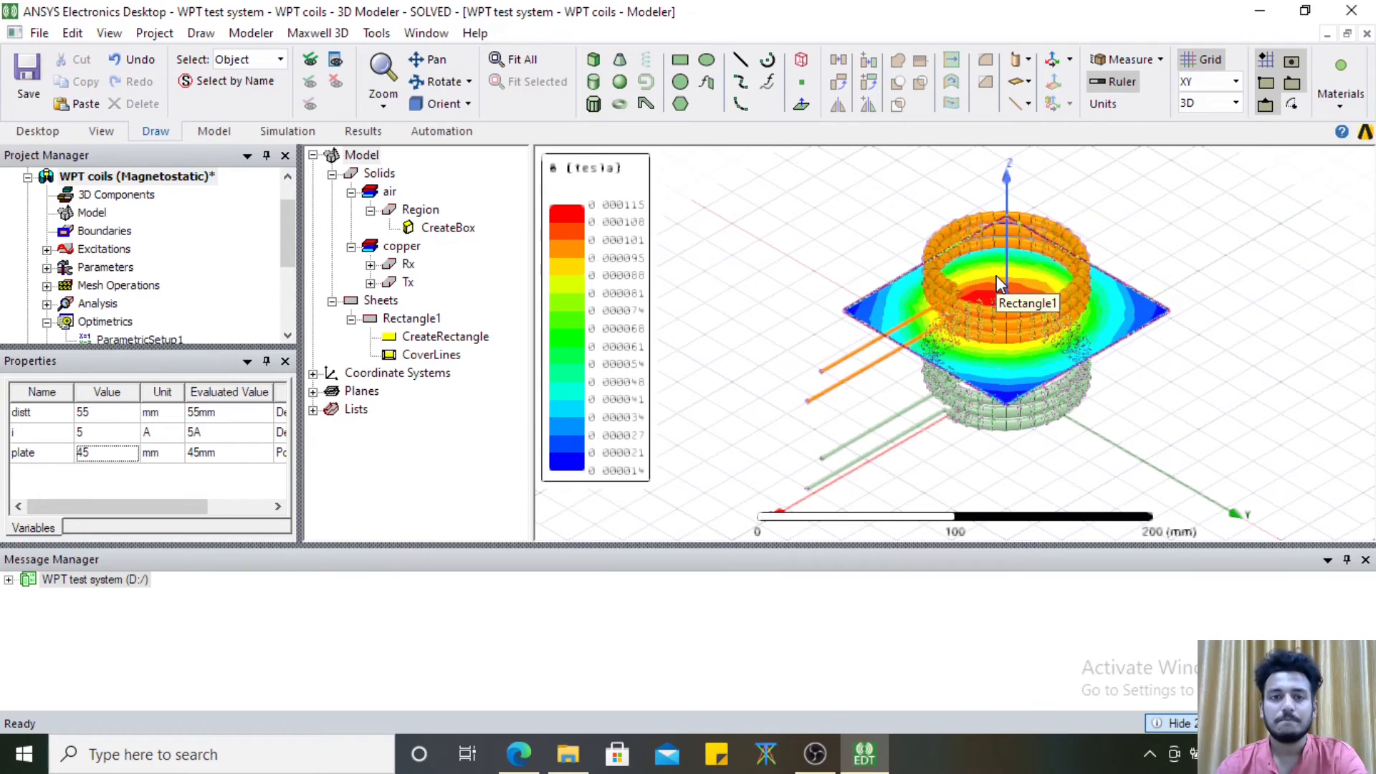
Examine the Mag_B plot's position between the coils from the side, finishing in the isometric view
left_click_drag(997, 278, 1002, 309, "alt")
left_click_drag(1001, 358, 1012, 308, "alt")
left_click_drag(1030, 373, 917, 372, "alt")
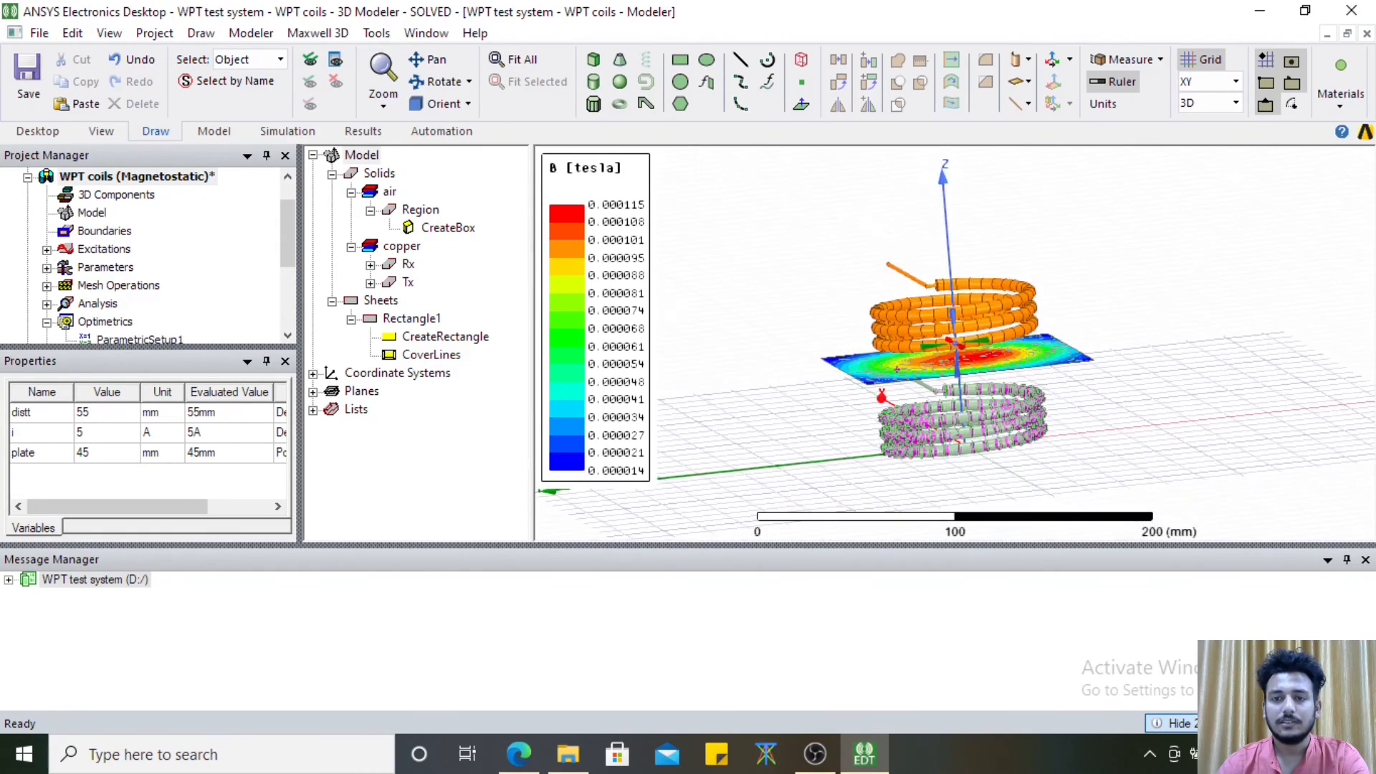
left_click(438, 106)
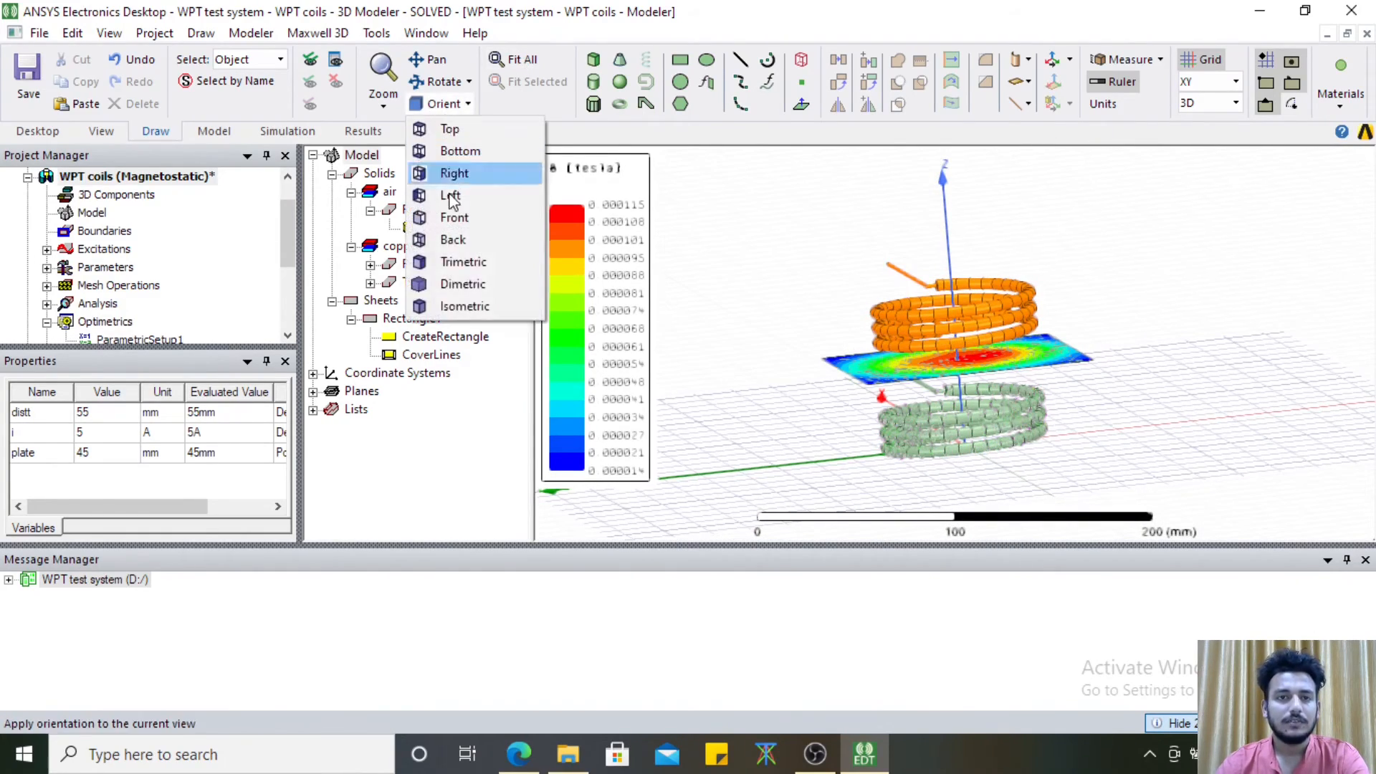
left_click(462, 306)
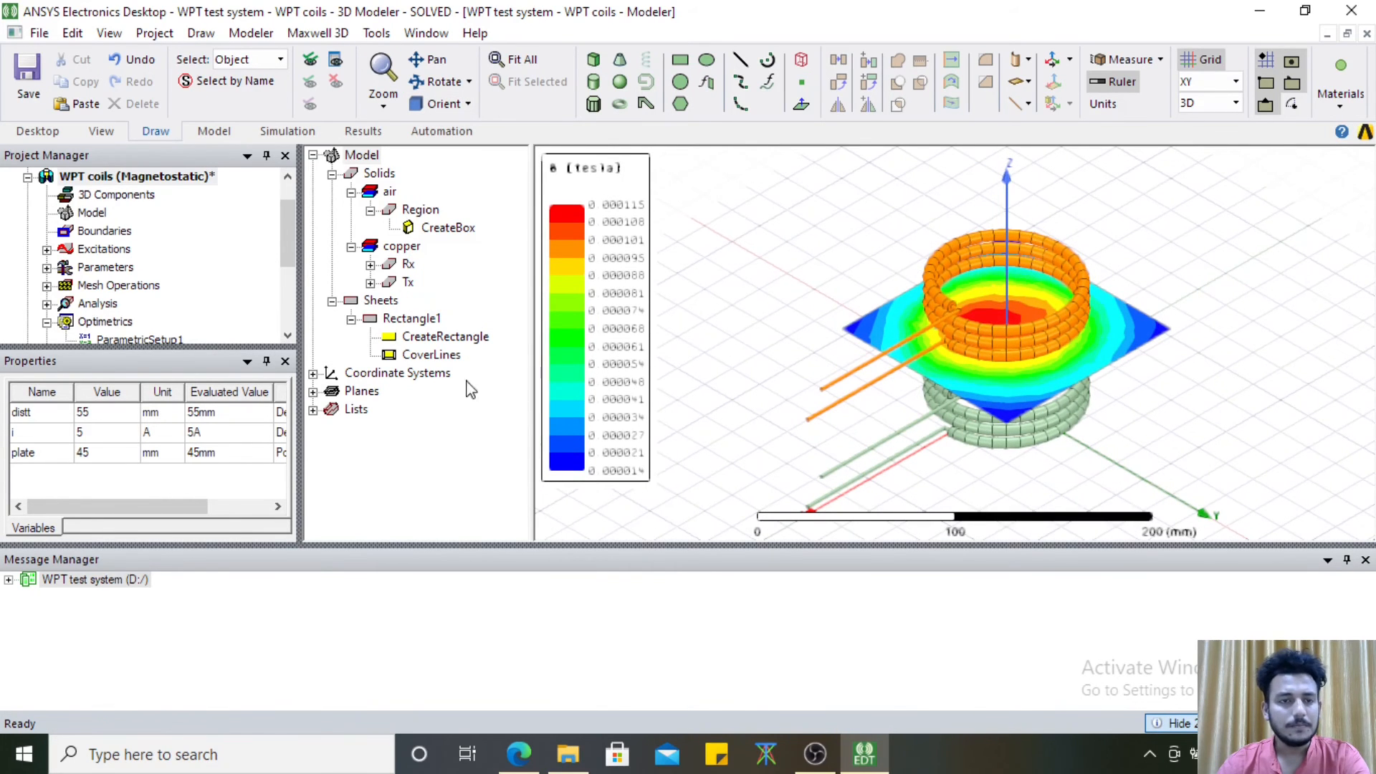
Try to create a B_Vector field plot from the WPT coils design's Field Overlays
scroll(107, 308, "down", 2)
scroll(104, 307, "down", 1)
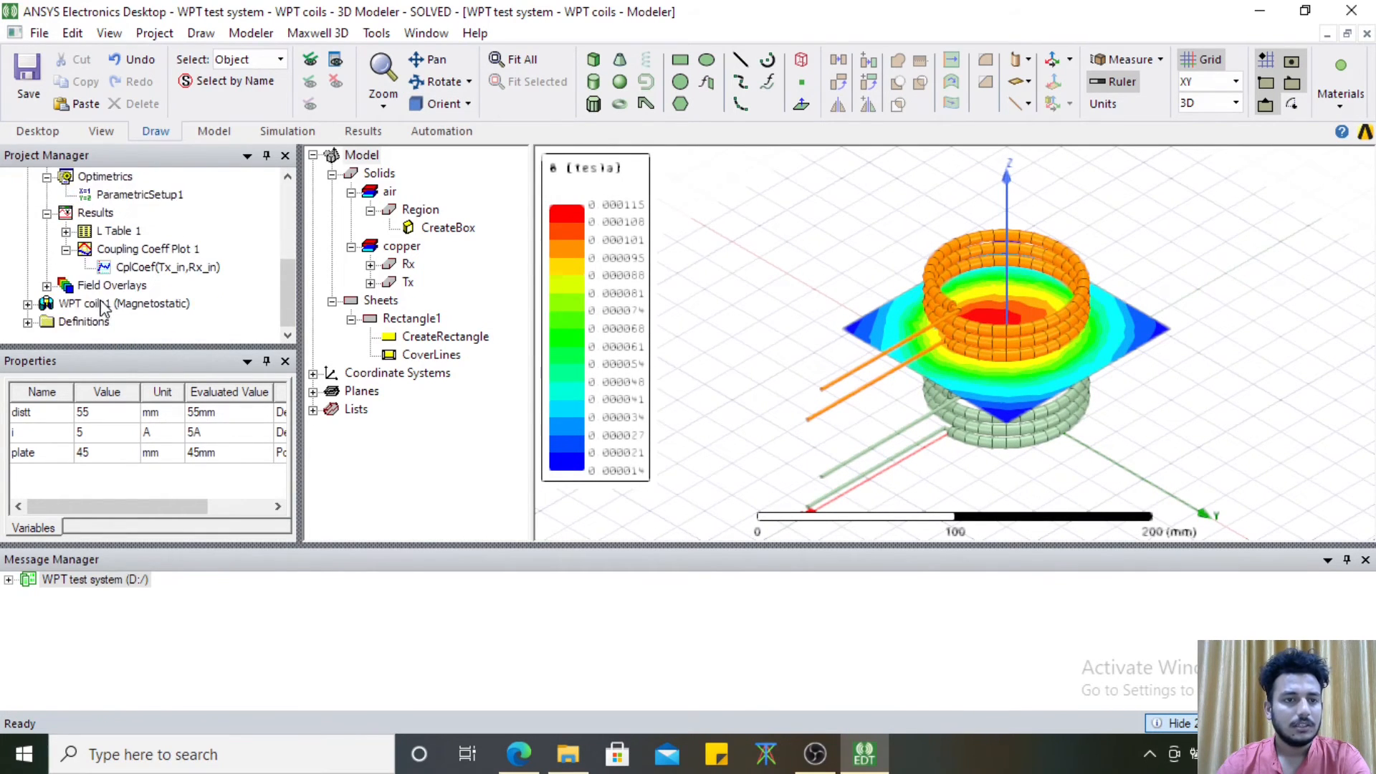
left_click(46, 286)
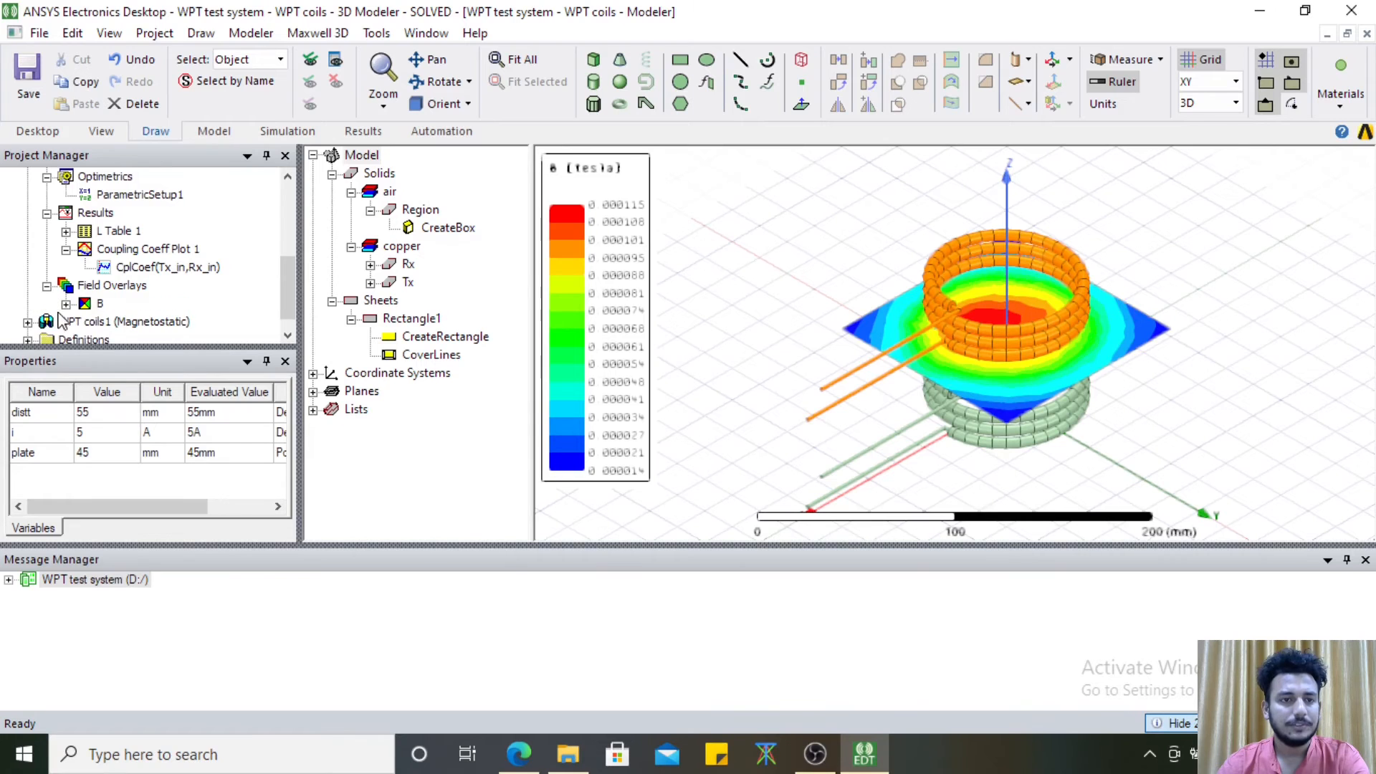
left_click(65, 305)
left_click(90, 306)
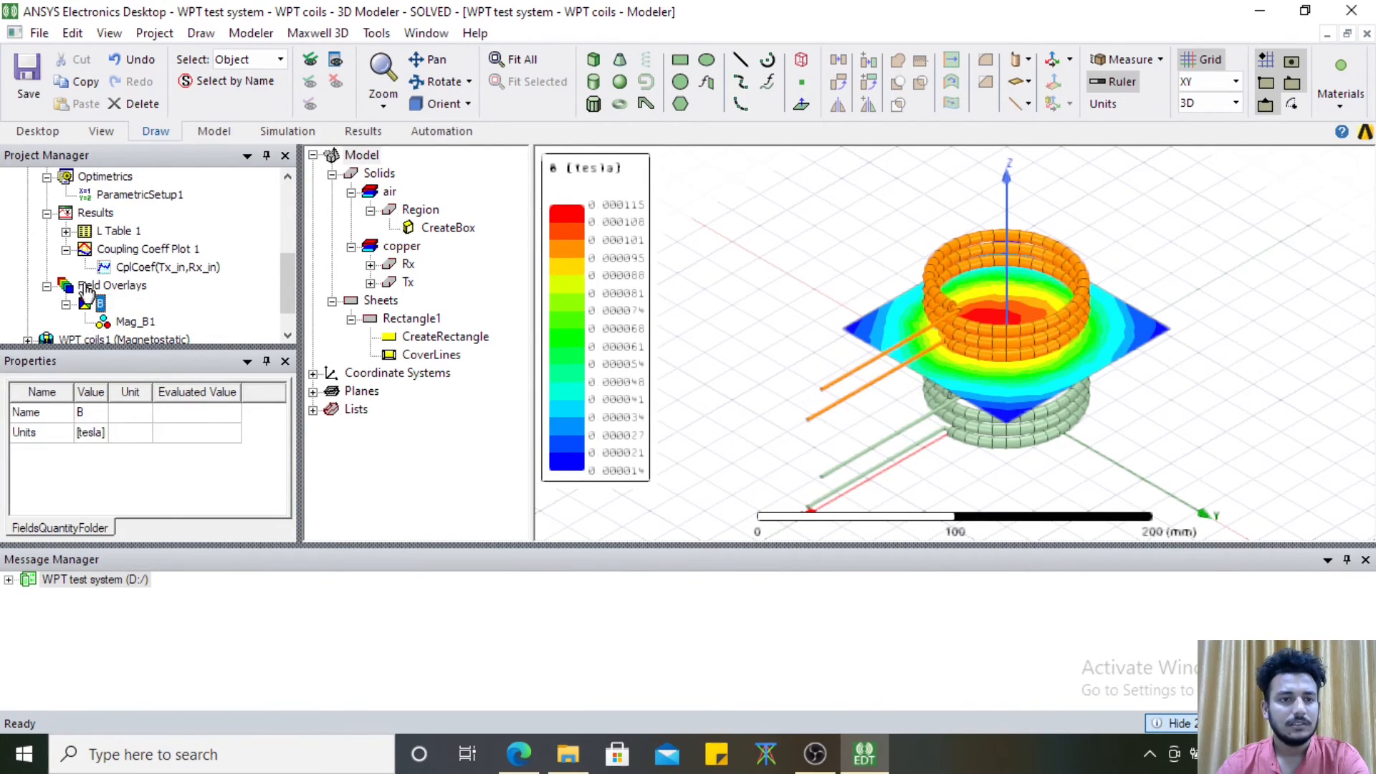
left_click(84, 283)
right_click(84, 283)
mouse_move(208, 305)
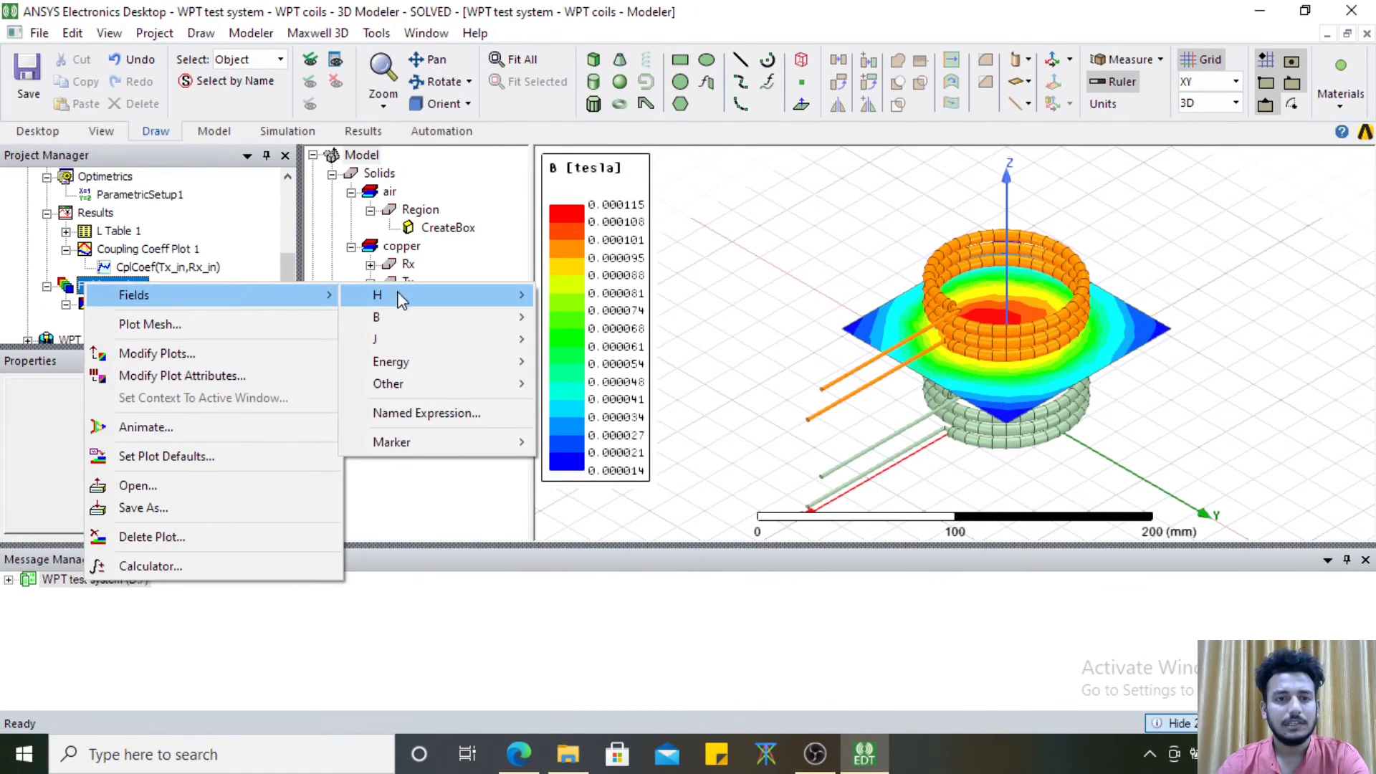
mouse_move(412, 319)
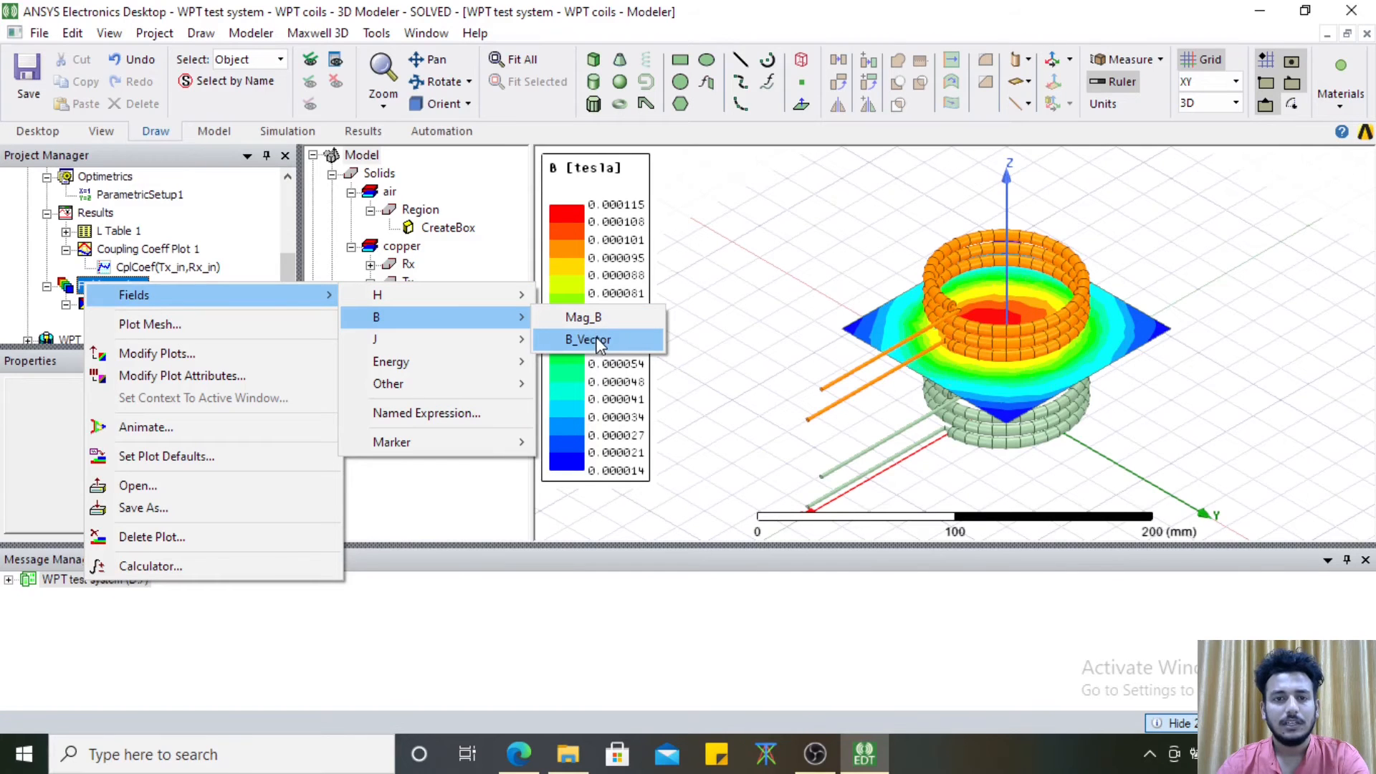
left_click(594, 339)
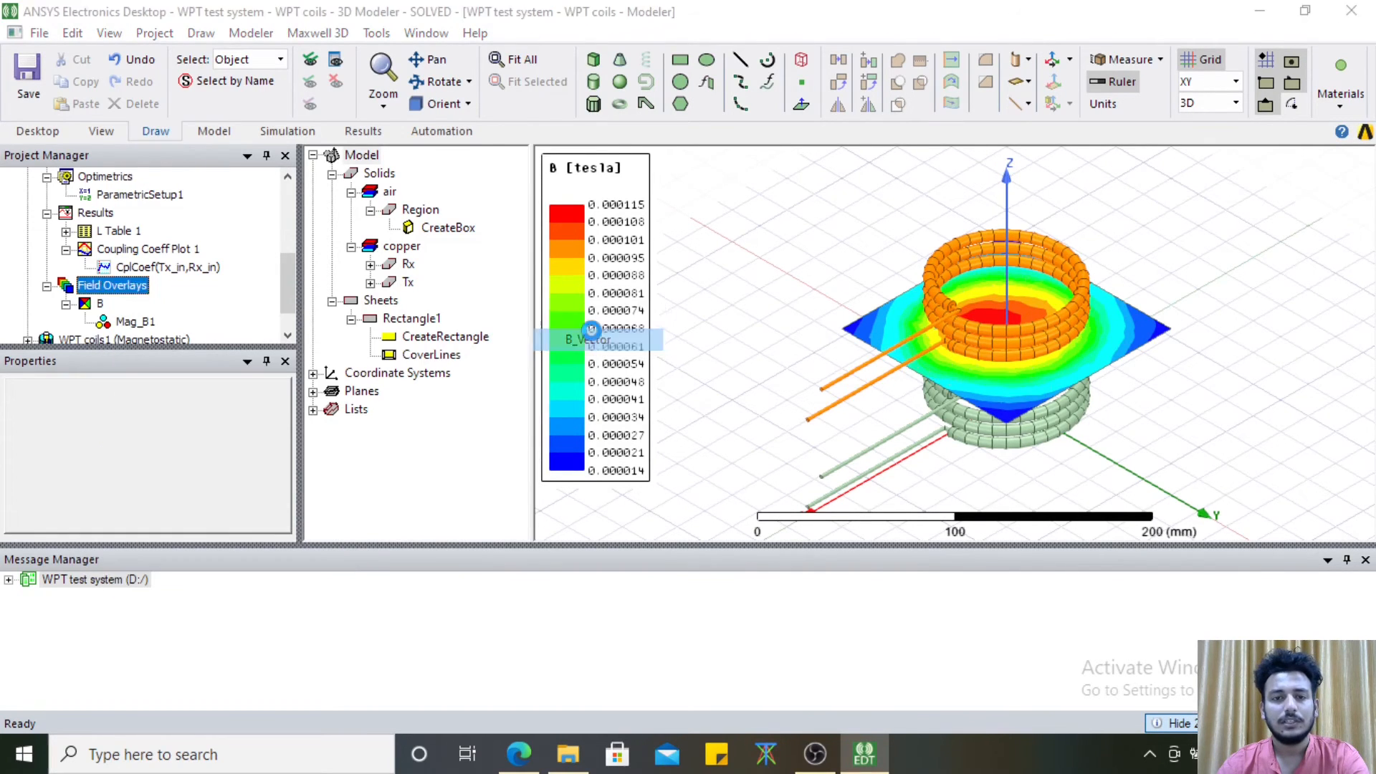
left_click(803, 420)
Create a B_Vector field plot on the rectangle for AllObjects, using the Setup1 : LastAdaptive solution
left_click(870, 331)
right_click(709, 218)
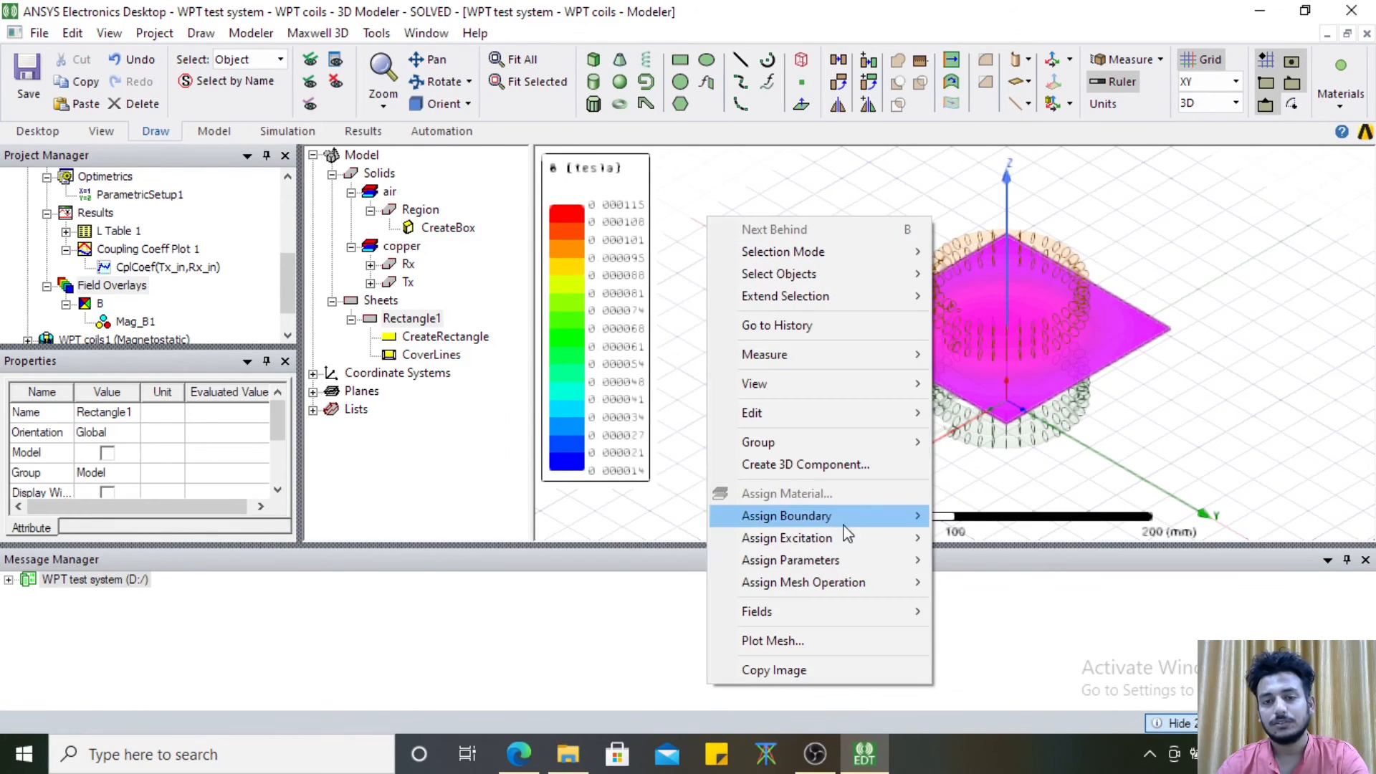
mouse_move(896, 621)
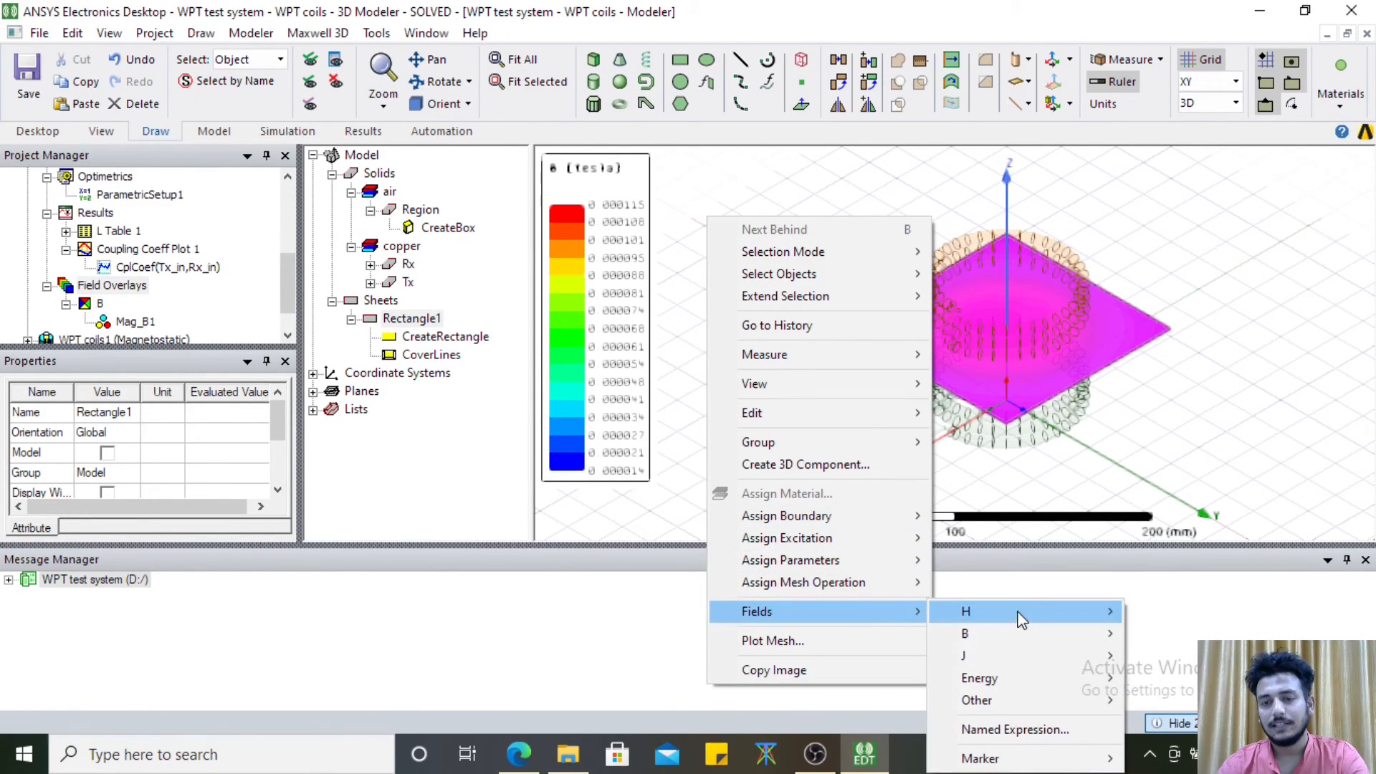
left_click(1178, 648)
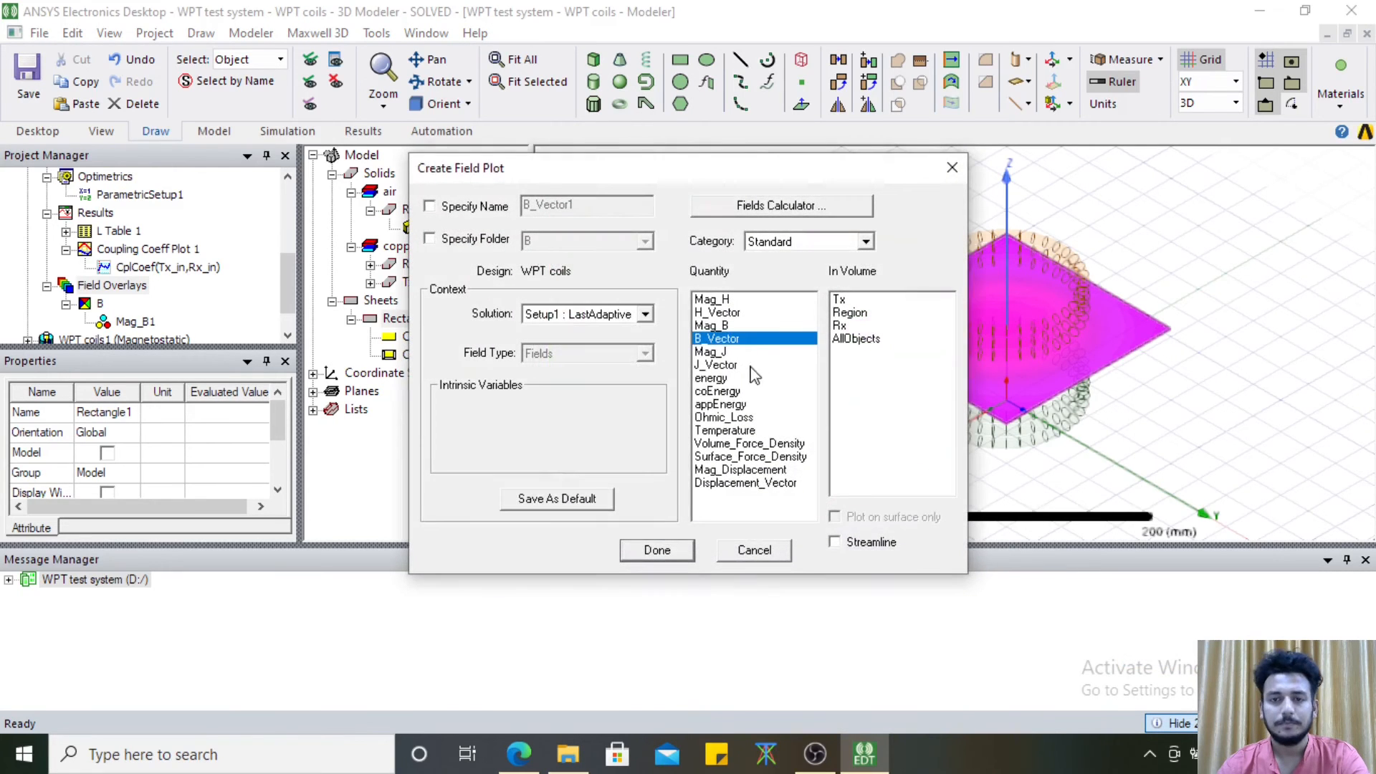
left_click(879, 338)
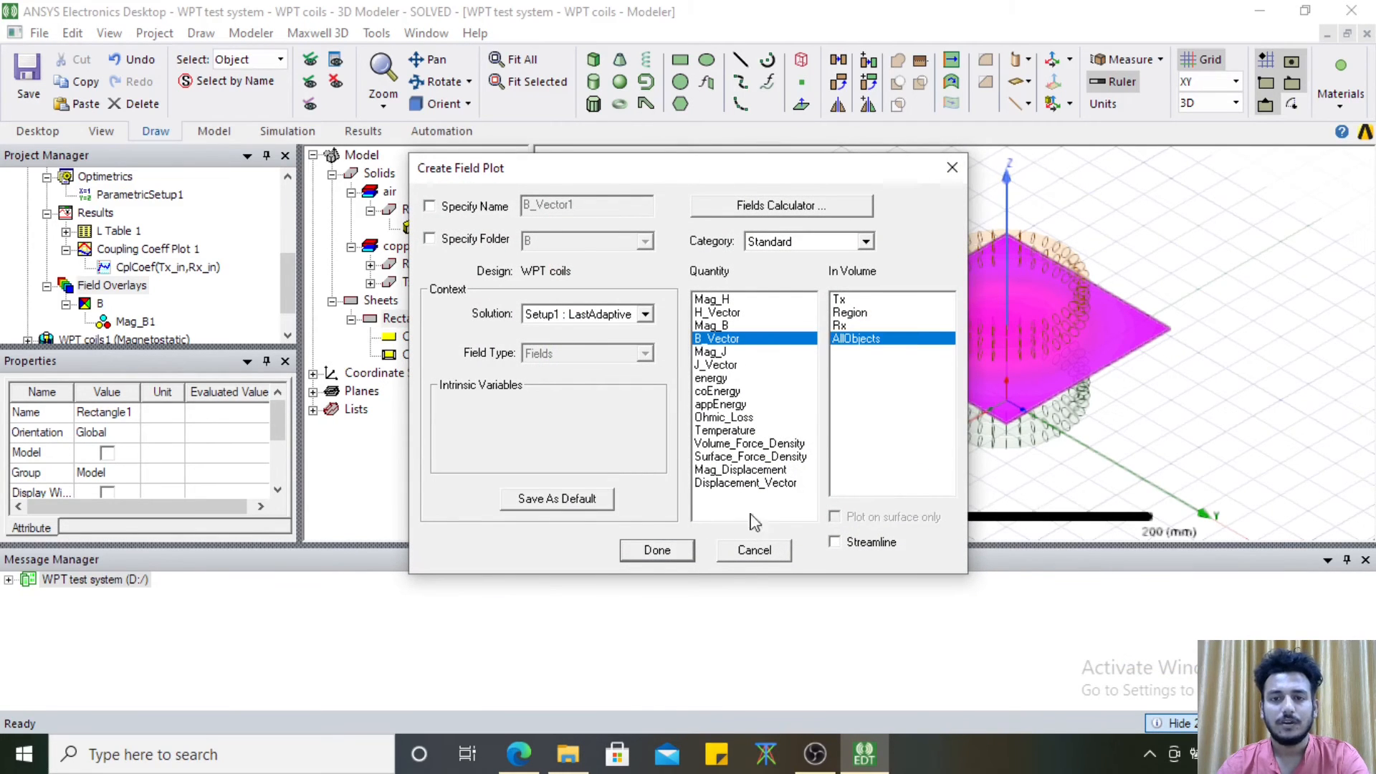
left_click(658, 550)
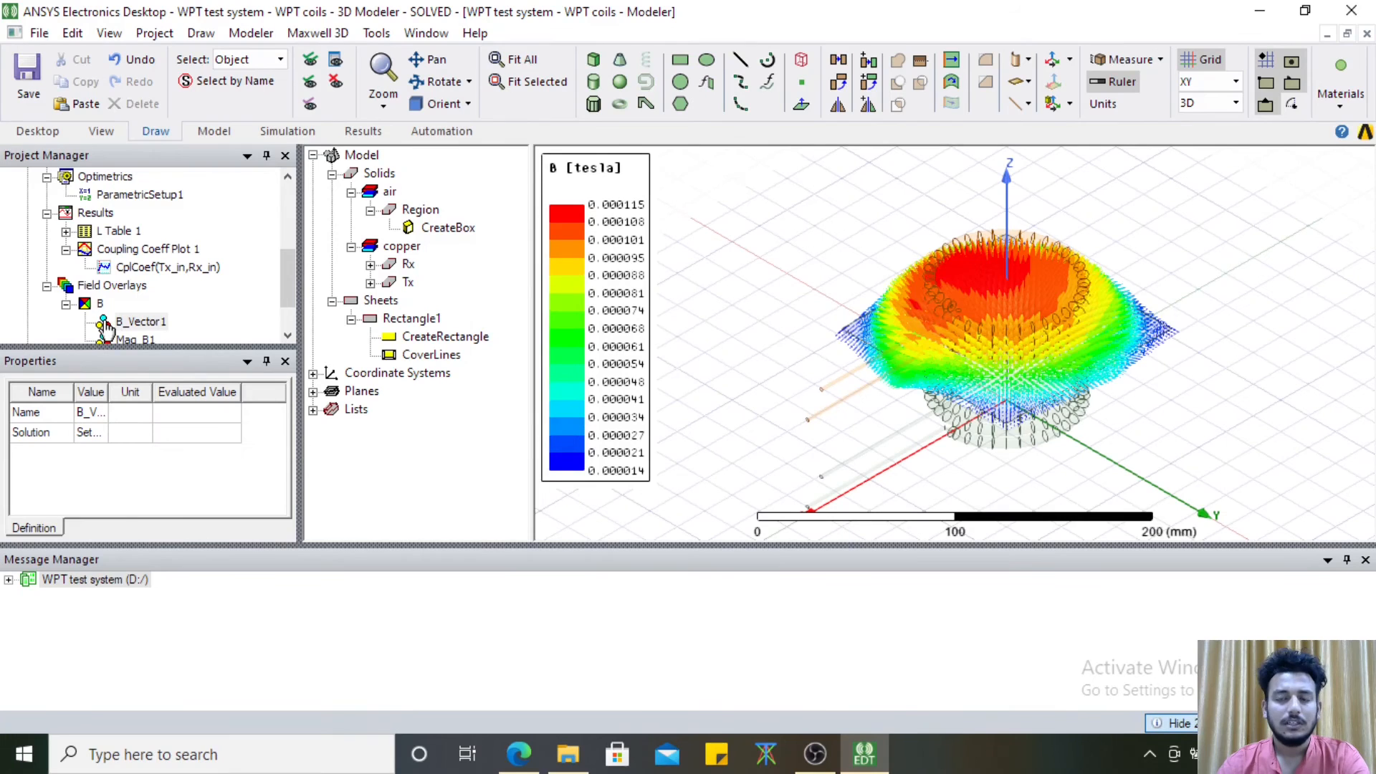
Compare the Mag_B1 and B_Vector1 overlays, and delete the Mag_B1 plot
scroll(104, 343, "down", 1)
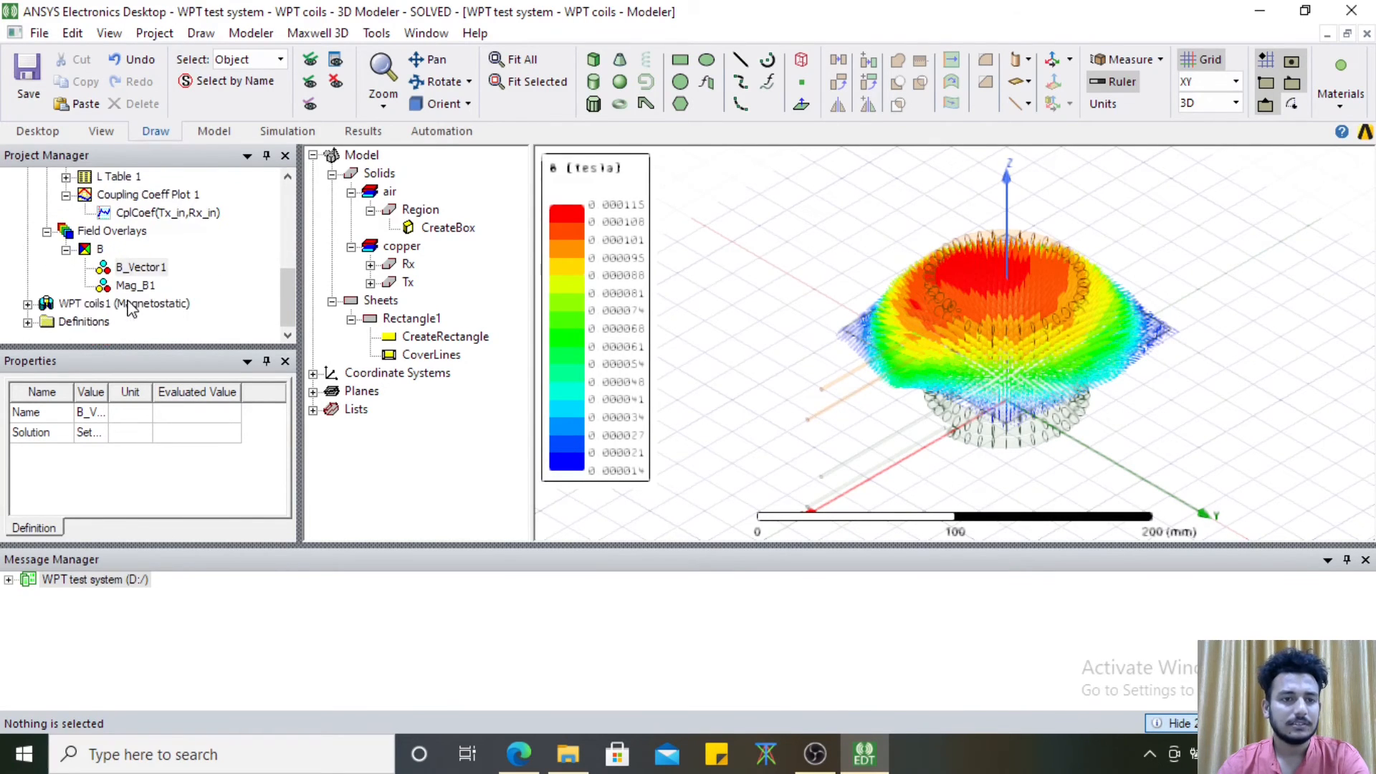
left_click(133, 286)
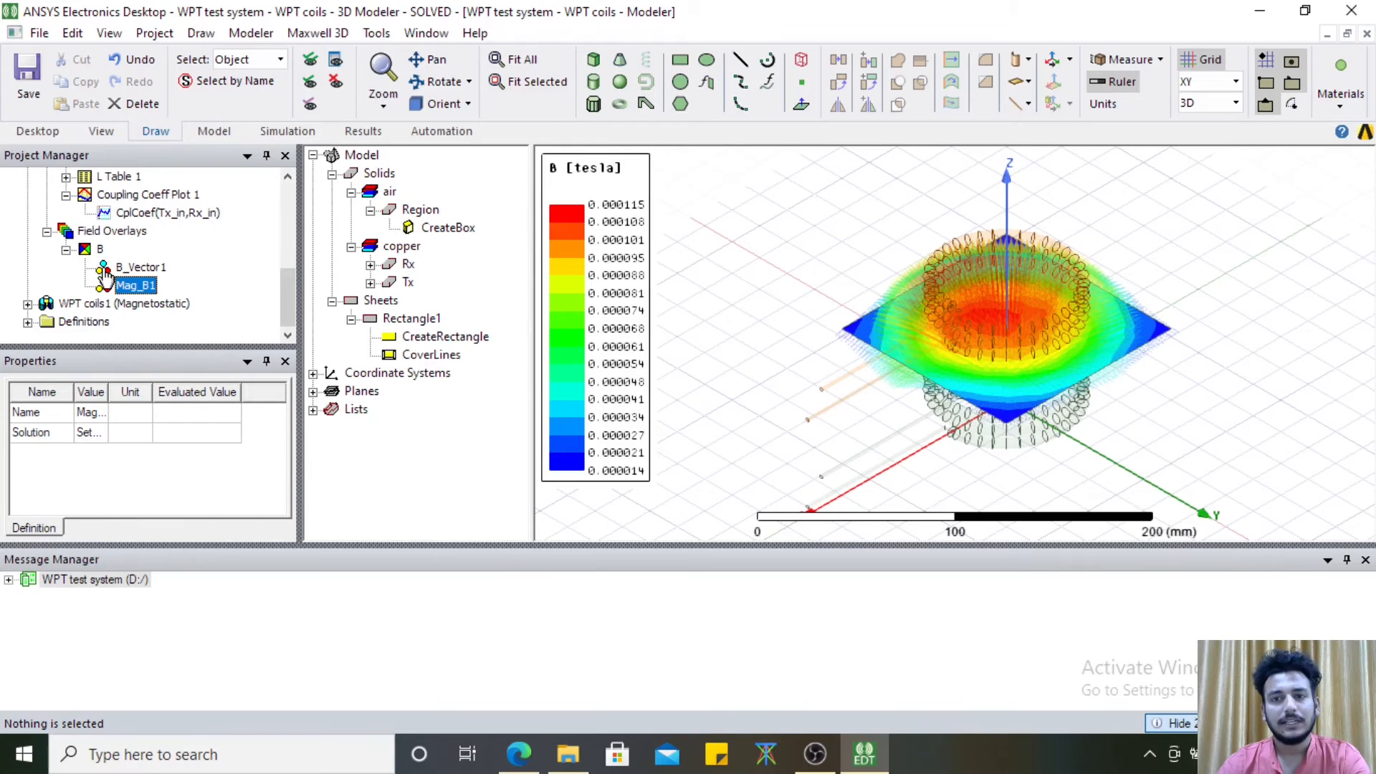
left_click(105, 268)
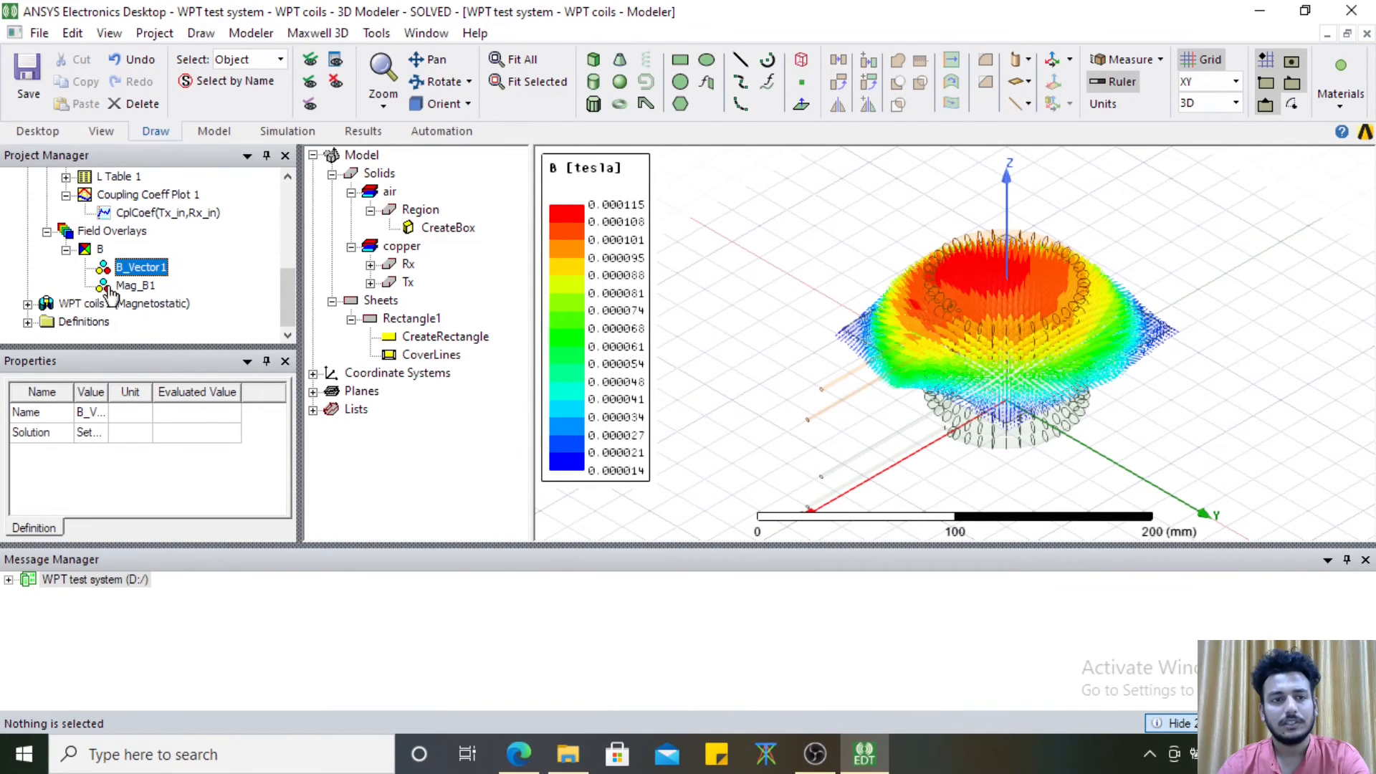
left_click(104, 286)
left_click(102, 269)
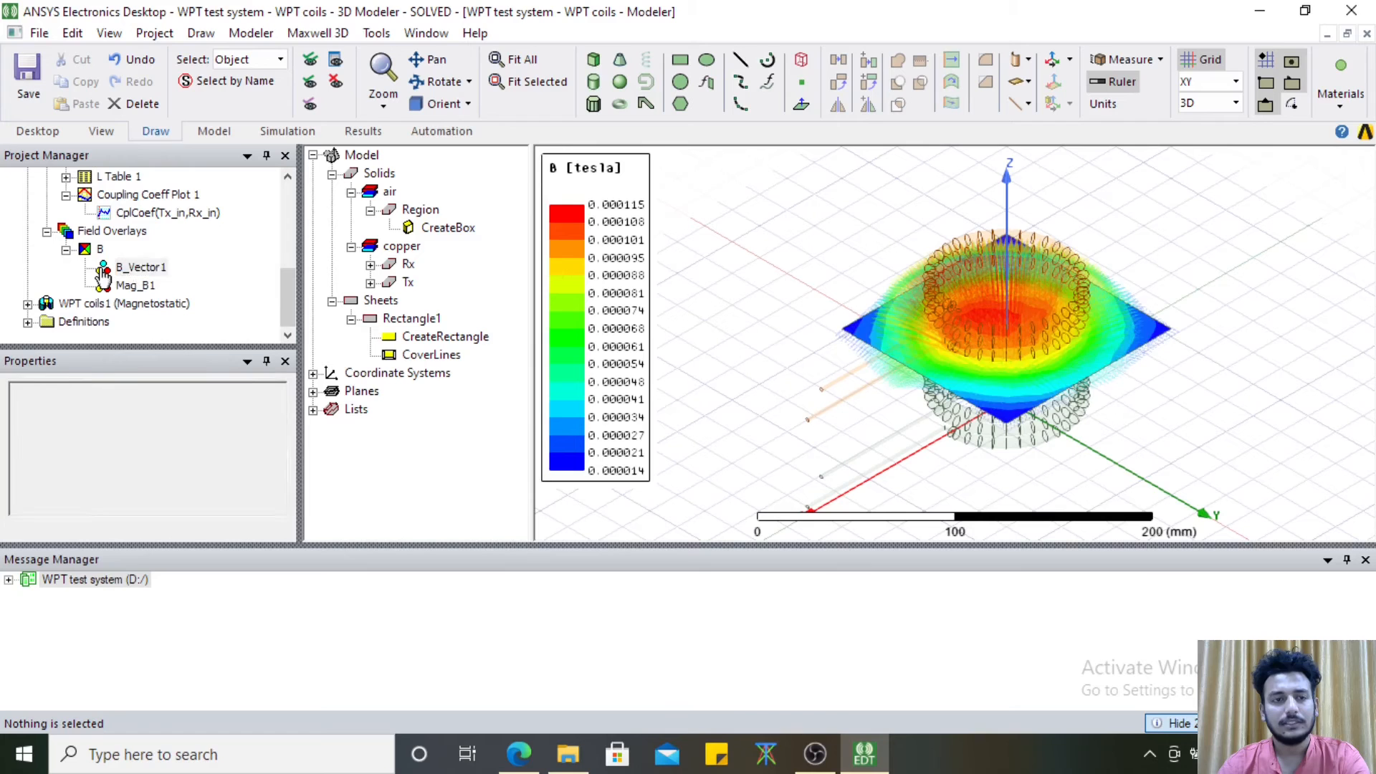
left_click(108, 287)
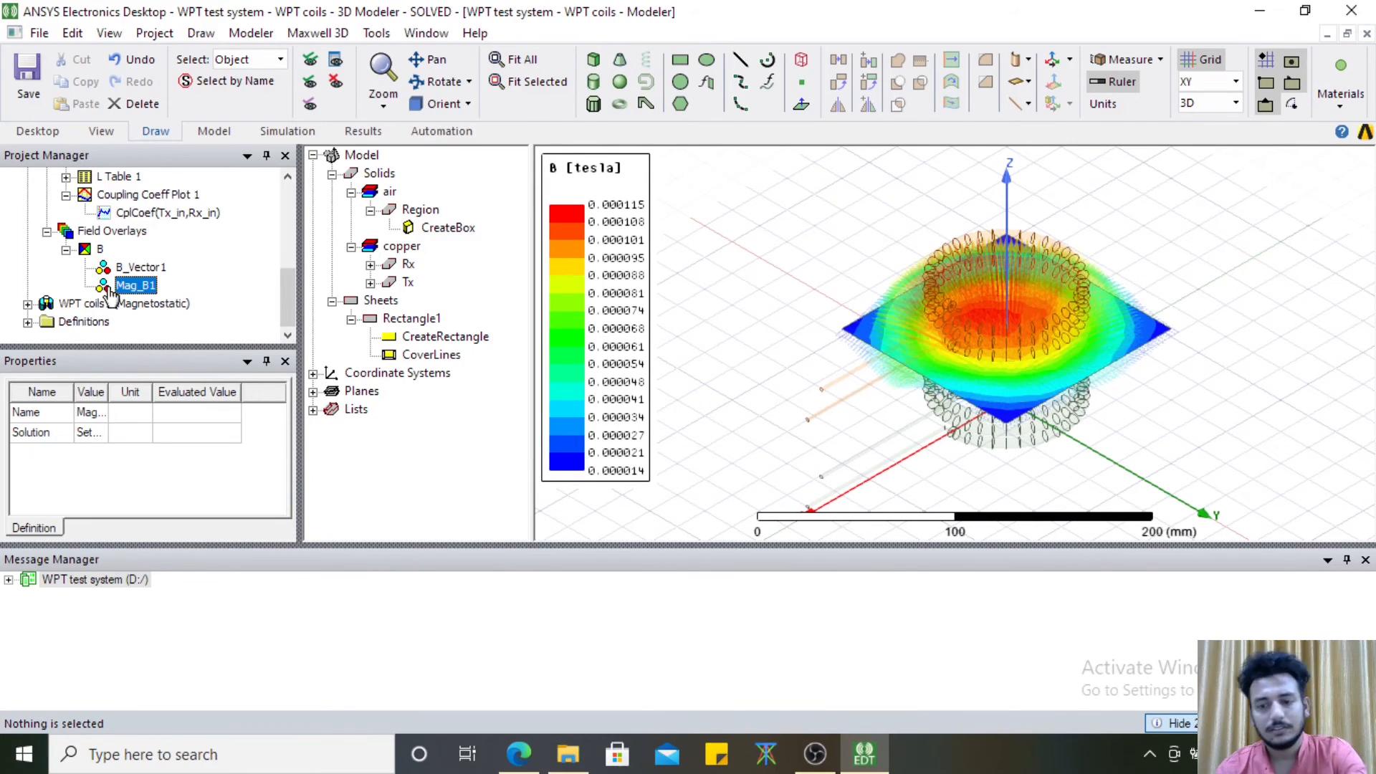
key("Delete")
left_click(108, 287)
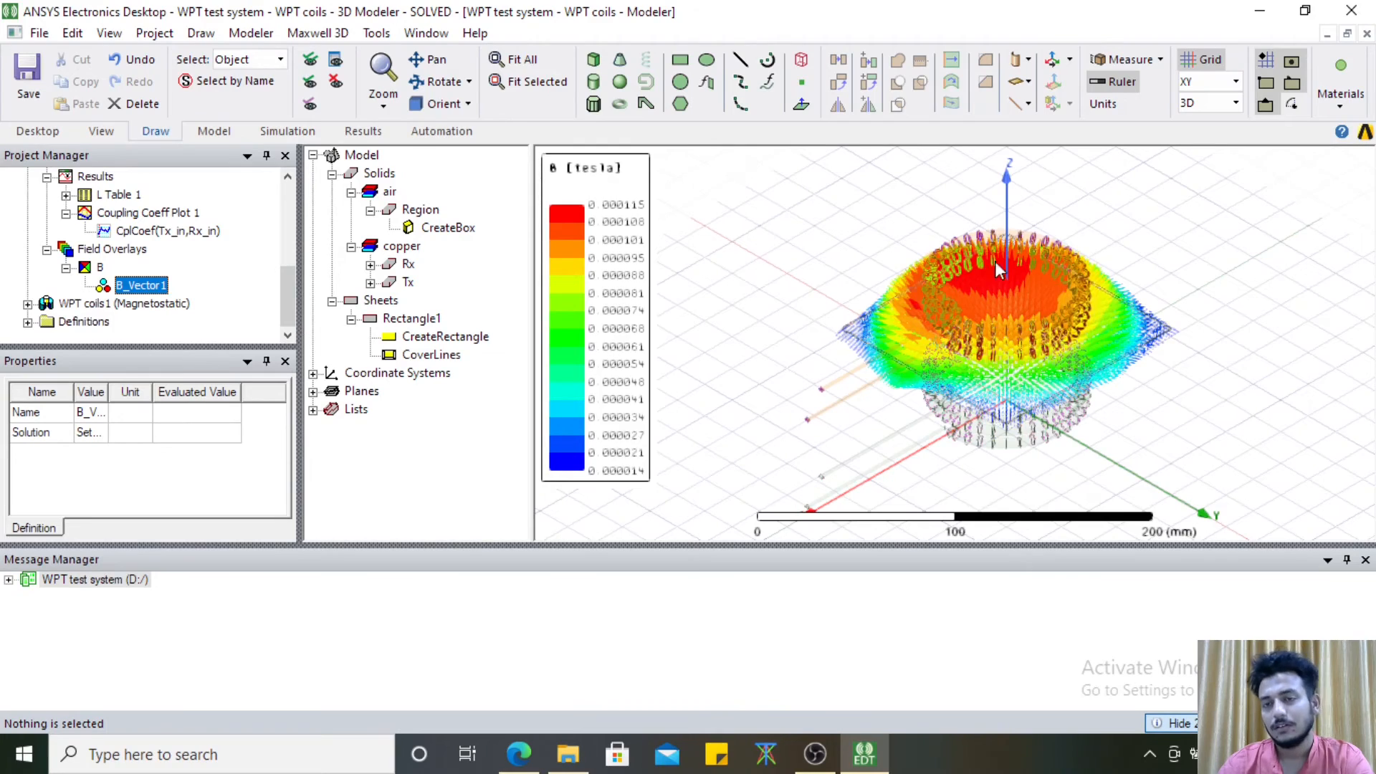
Set the WPT coils design's plate variable to 55 mm to raise the vector field plot
mouse_move(783, 241)
left_mouse_down("alt")
mouse_move(977, 179)
mouse_move(815, 292)
mouse_move(728, 291)
mouse_move(736, 391)
mouse_move(787, 338)
mouse_move(786, 357)
mouse_move(785, 330)
mouse_move(762, 363)
mouse_move(796, 356)
mouse_move(725, 341)
mouse_move(722, 378)
mouse_move(784, 375)
mouse_move(747, 307)
mouse_move(732, 229)
mouse_move(742, 251)
left_mouse_up("alt")
left_click_drag(1164, 339, 643, 408, "alt")
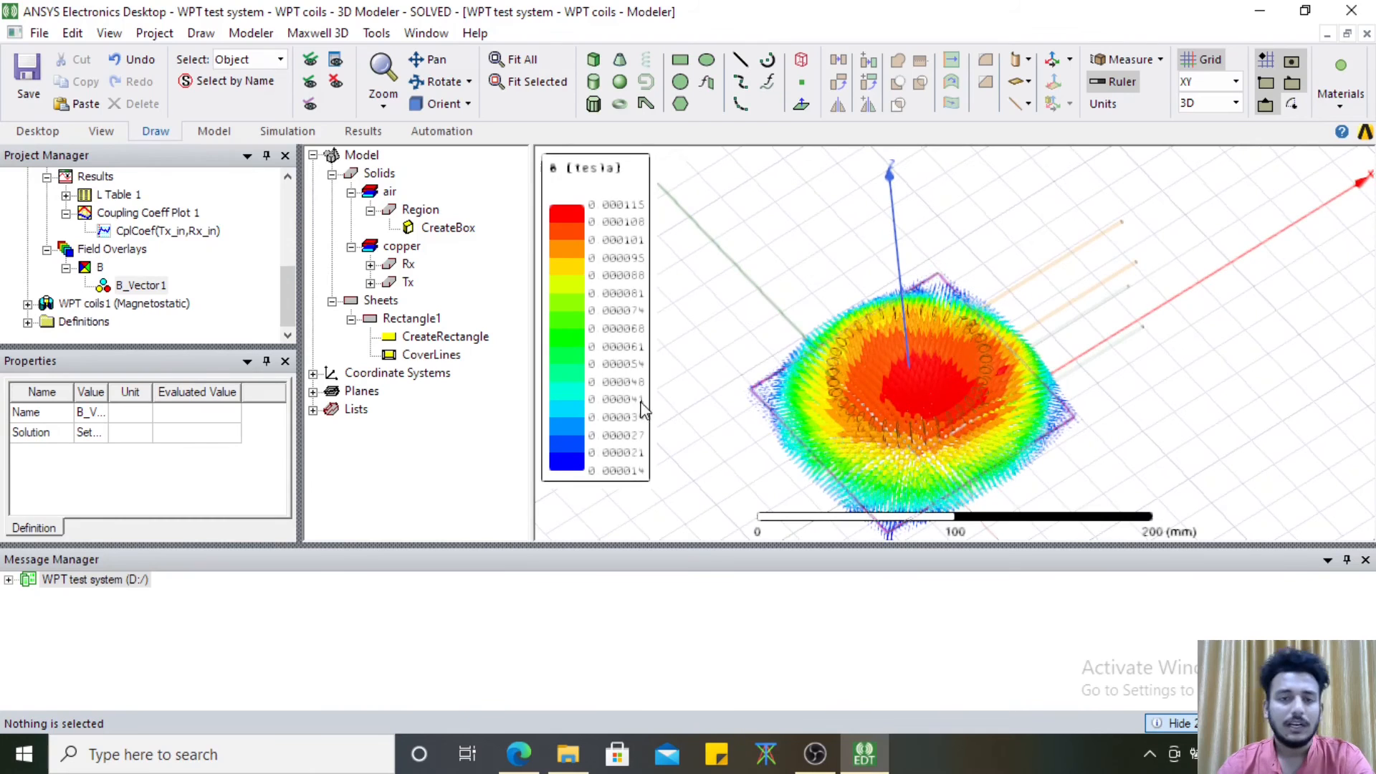
scroll(138, 226, "up", 4)
left_click(132, 212)
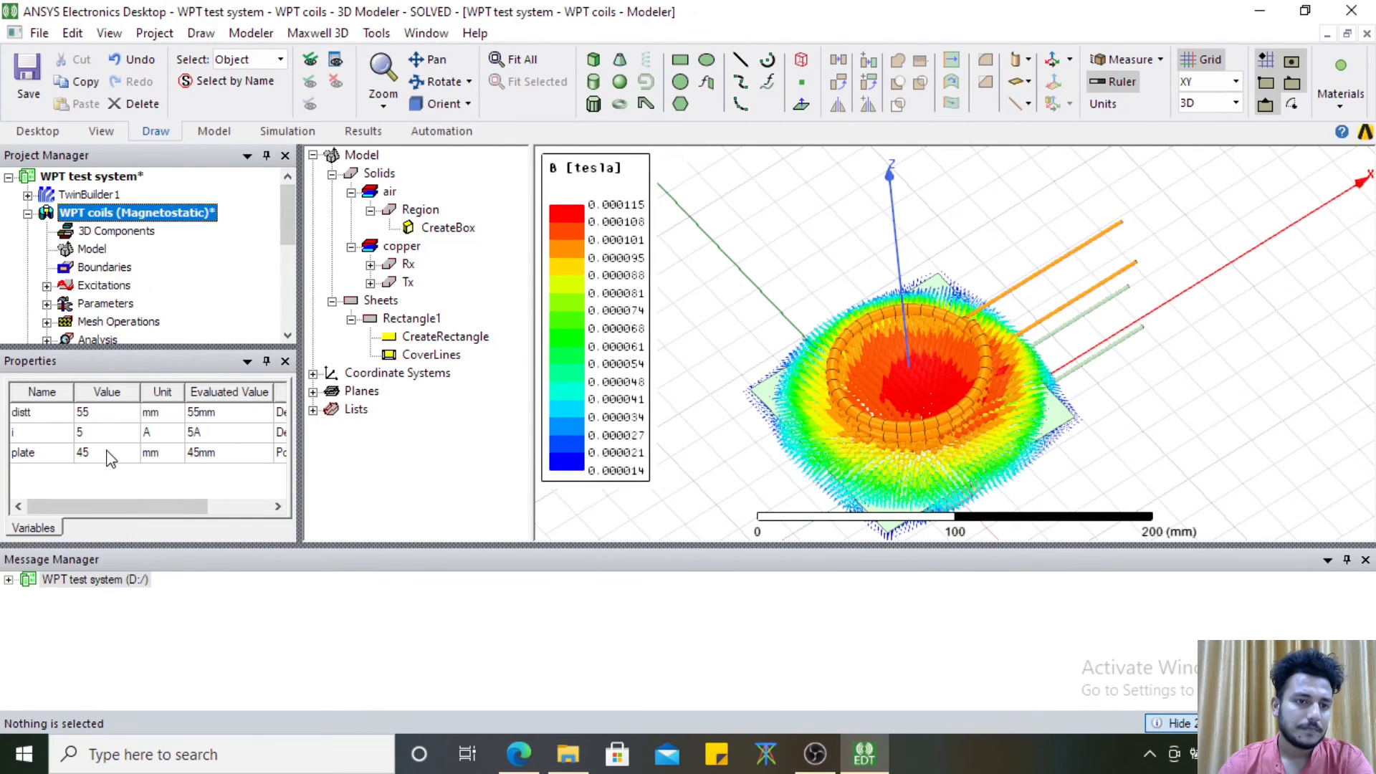
left_click(107, 452)
type("55")
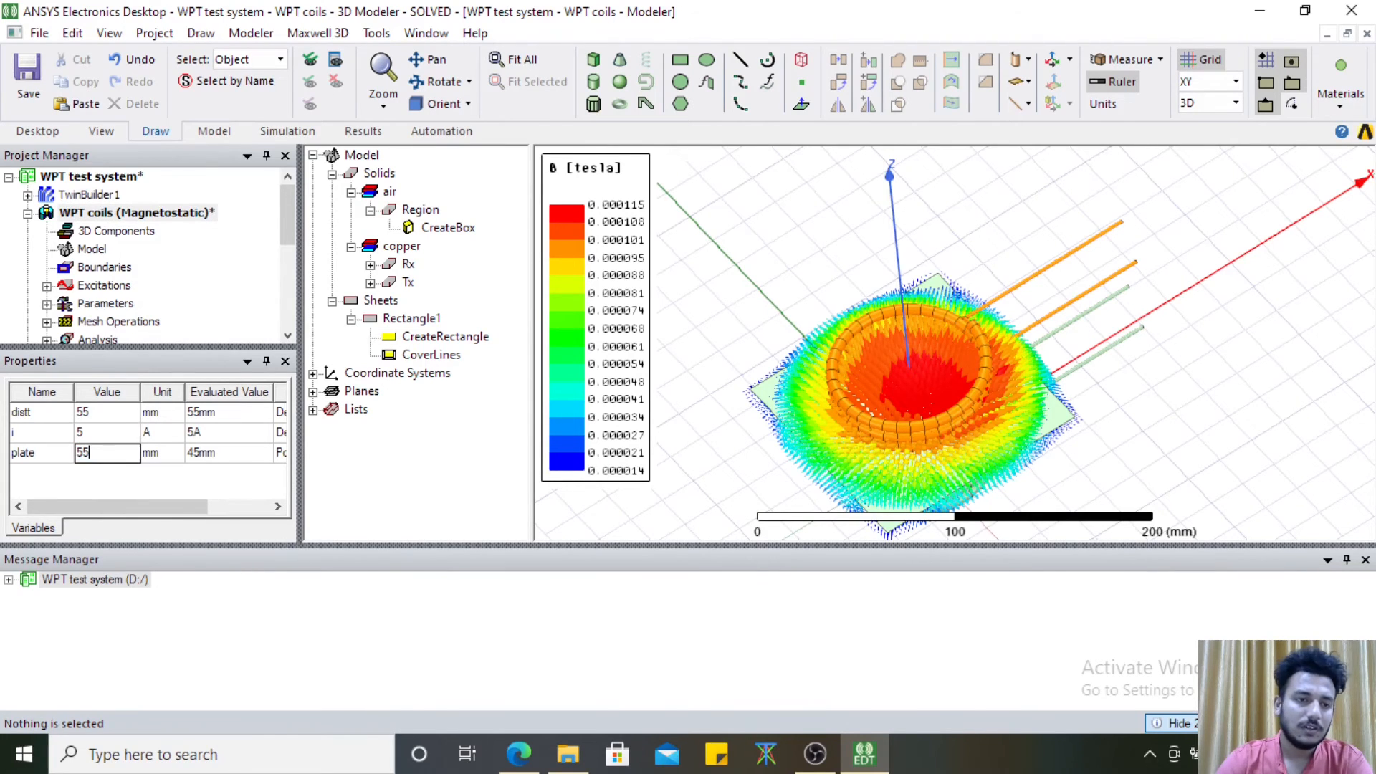
key("Return")
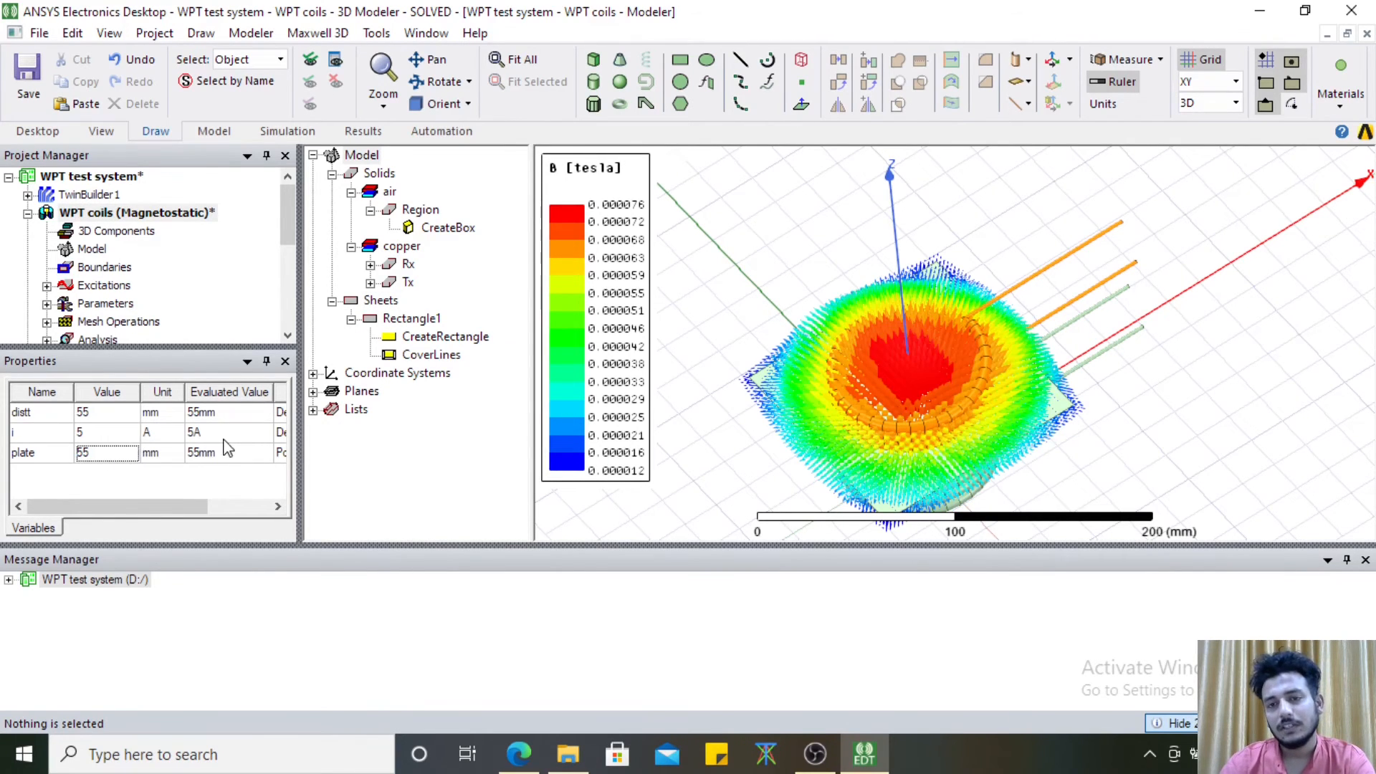
Set the plate variable to 65 mm and inspect the vector field plot above the coils from the side
left_click(106, 452)
type("65")
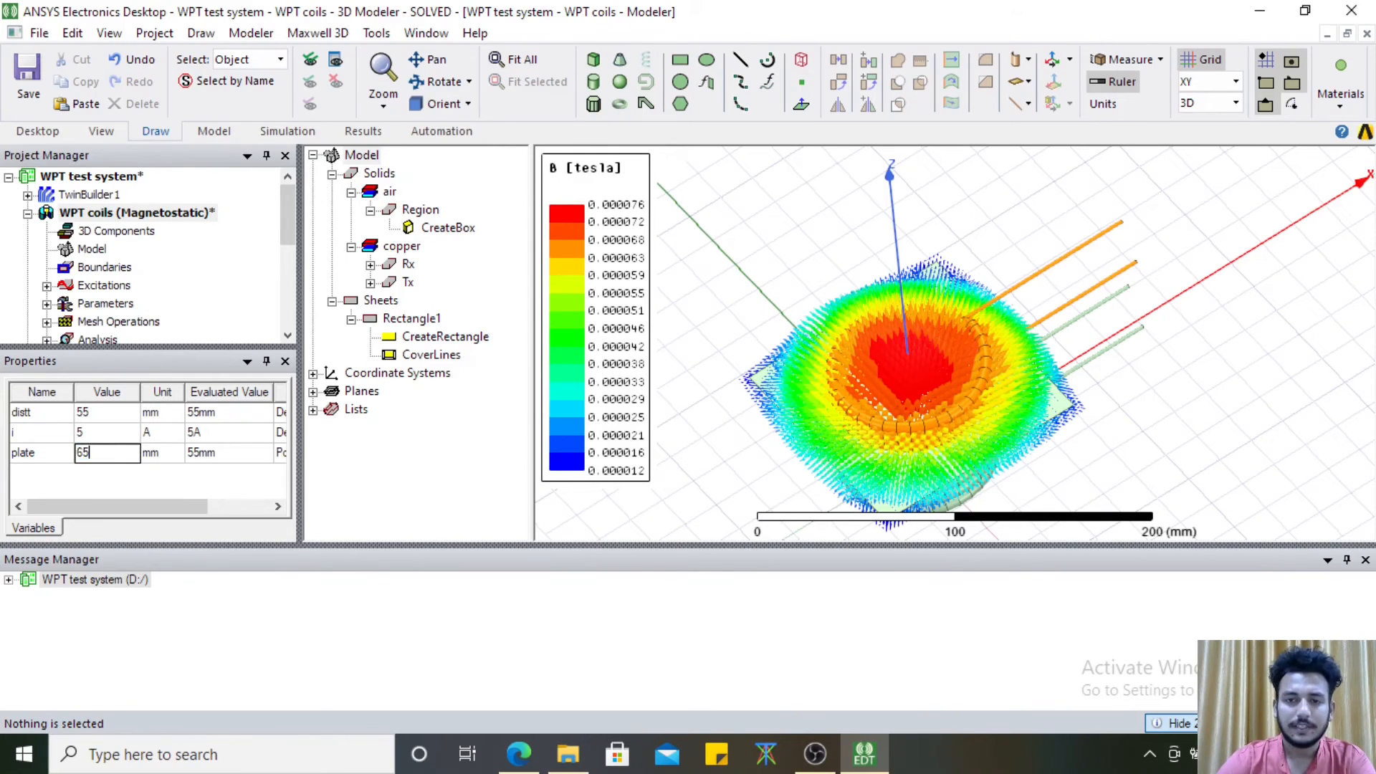
key("Return")
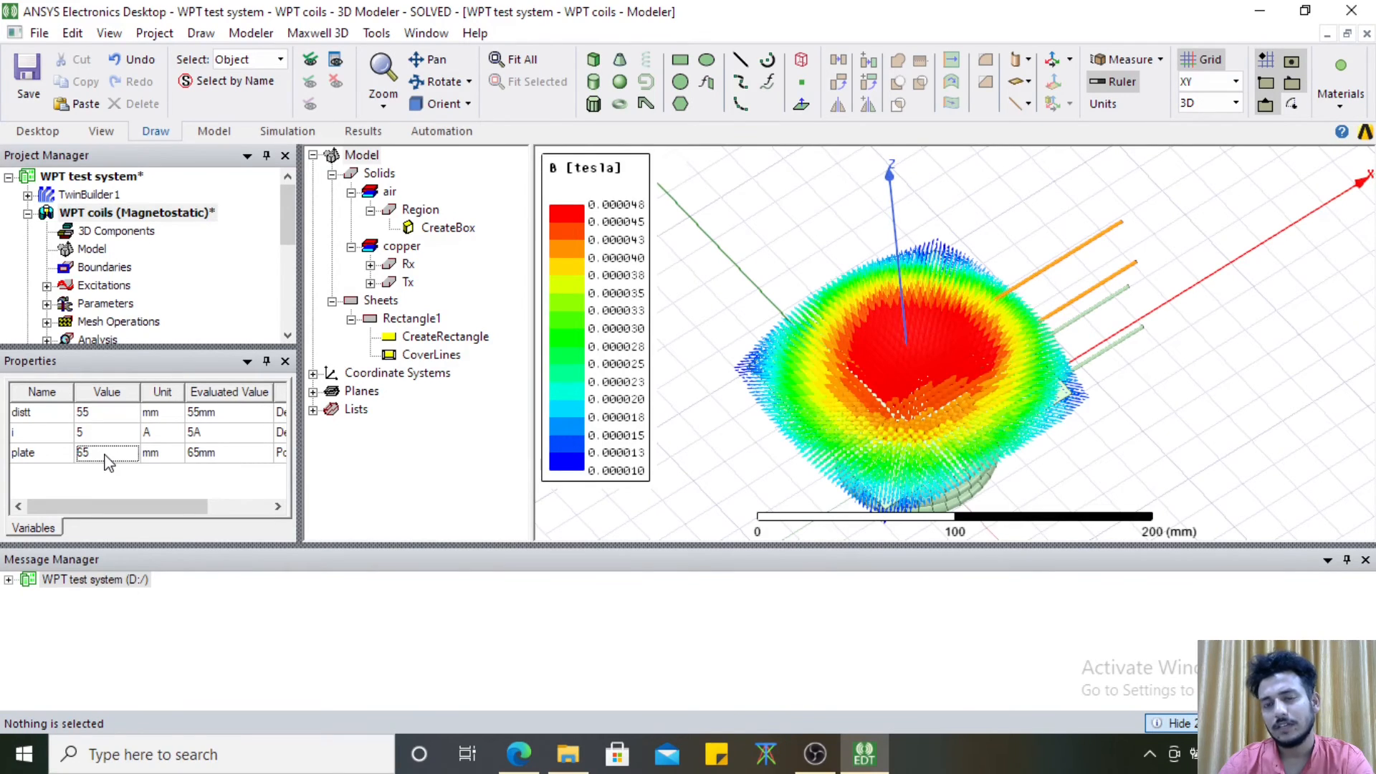
mouse_move(780, 360)
left_mouse_down("alt")
mouse_move(803, 258)
mouse_move(673, 399)
mouse_move(726, 414)
mouse_move(781, 365)
left_mouse_up("alt")
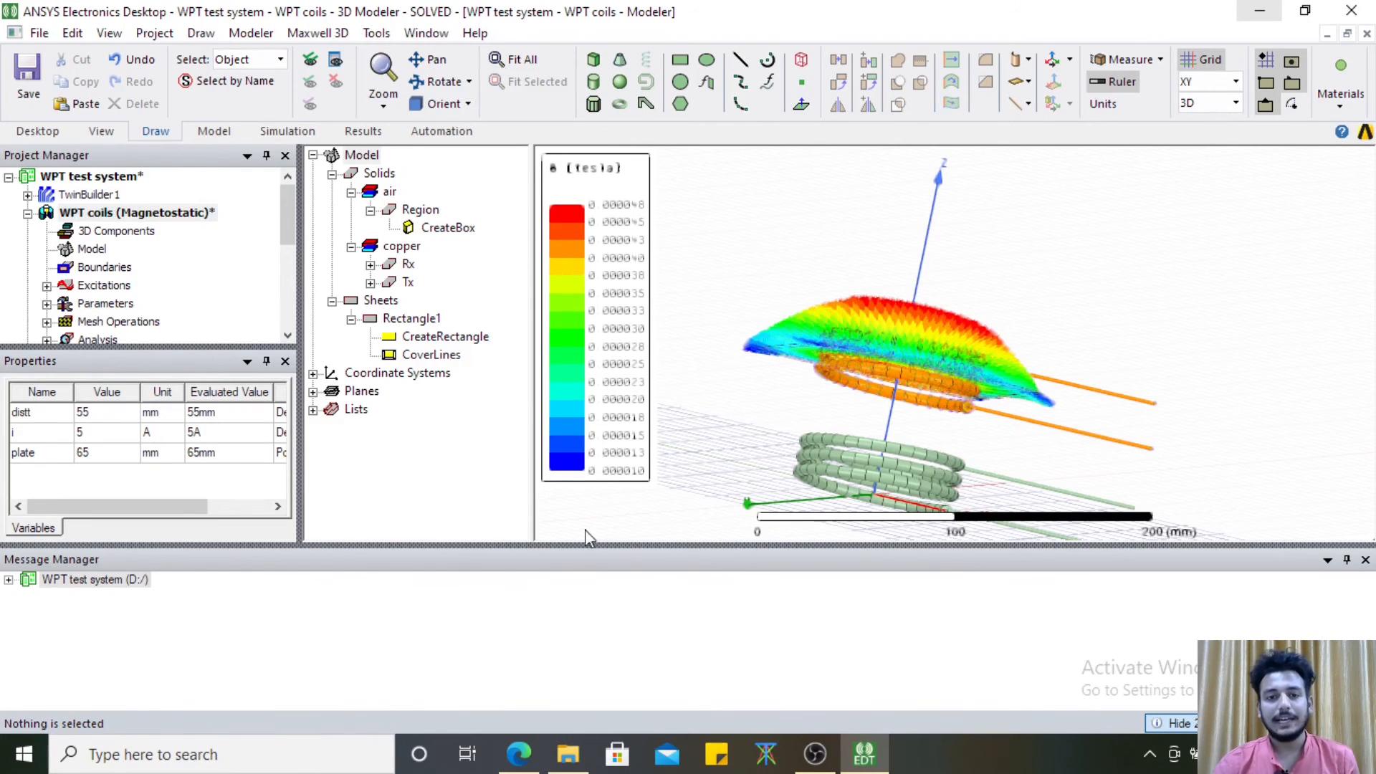
Look at the inductive coupling diagram on the Wireless power transfer page in Microsoft Edge, and return to the coil model
left_click(520, 754)
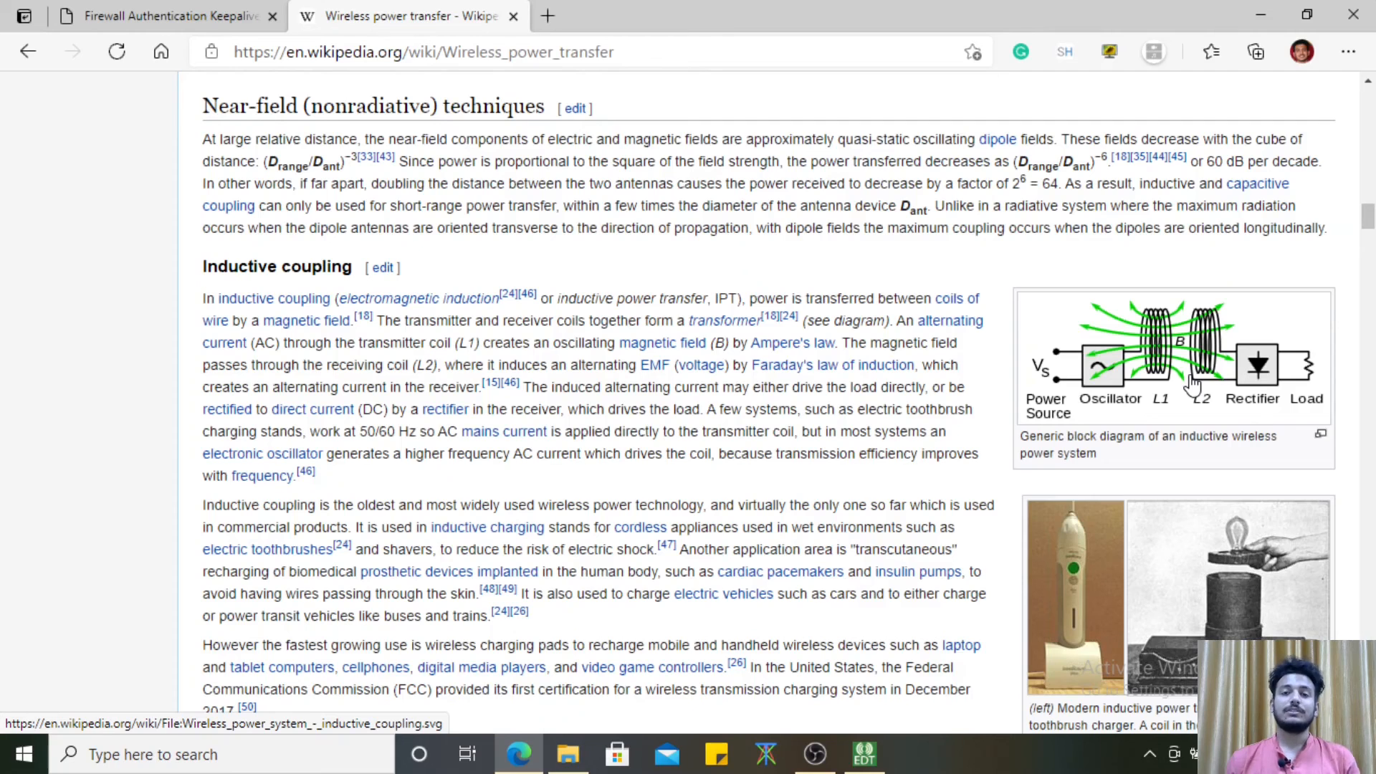
left_click(1262, 15)
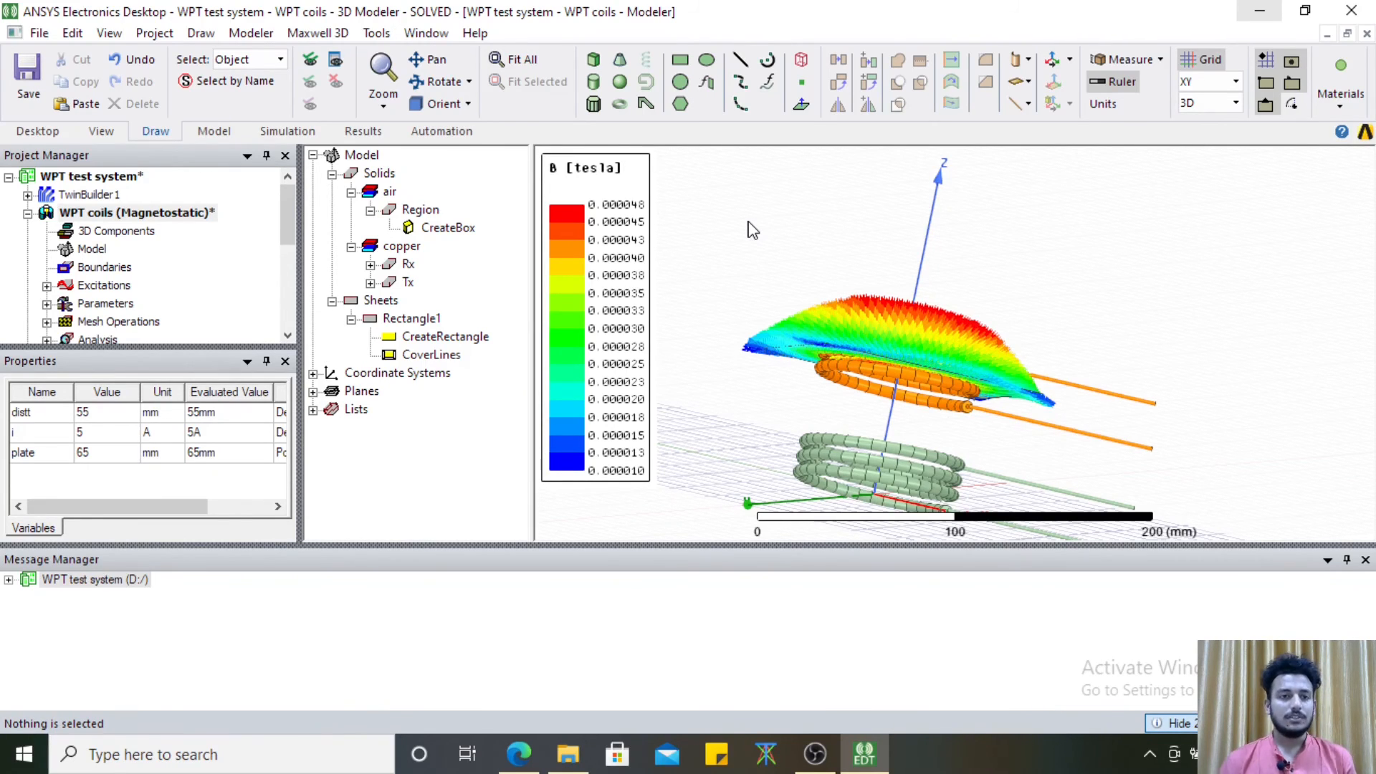
Expand the TwinBuilder1 design in the WPT test system project and open its schematic
left_click(95, 195)
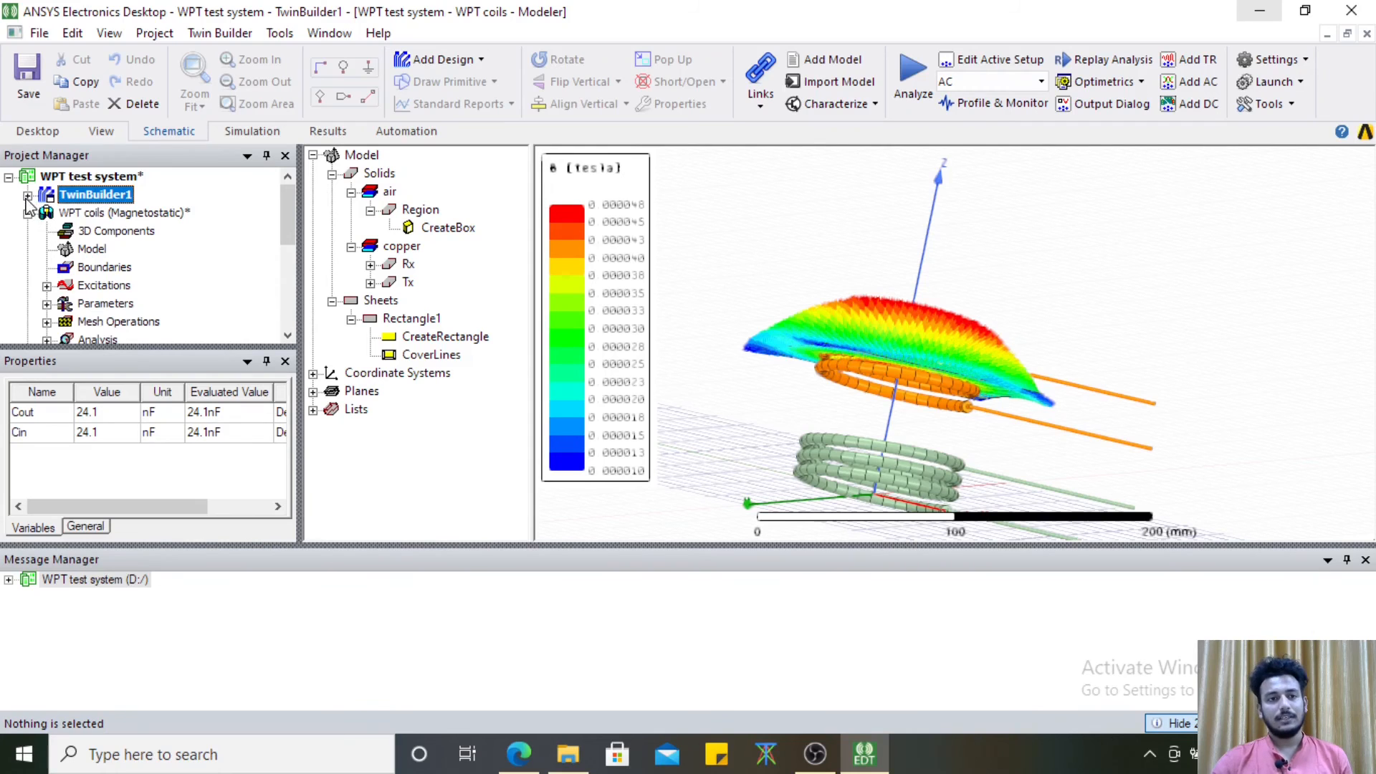
left_click(27, 195)
double_click(86, 178)
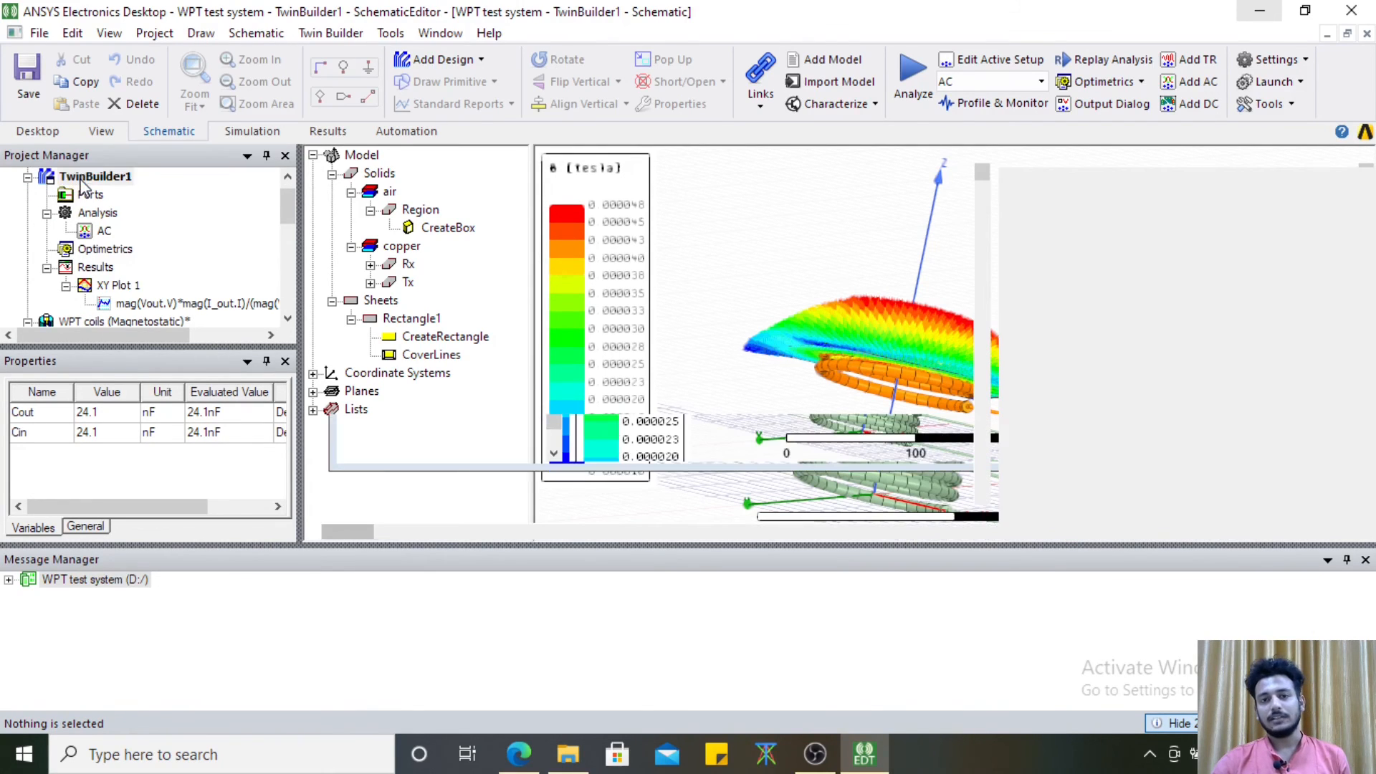